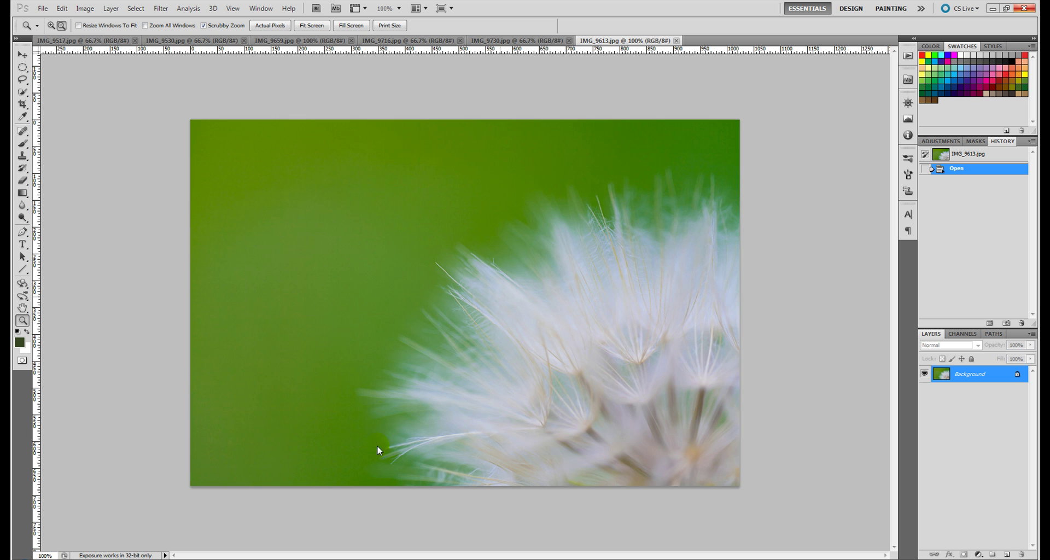
Look through the open photos IMG_9517, IMG_9530, IMG_9659, IMG_9716, IMG_9730 and IMG_9613.
{"action": "left_click", "coordinate": [86, 44]}
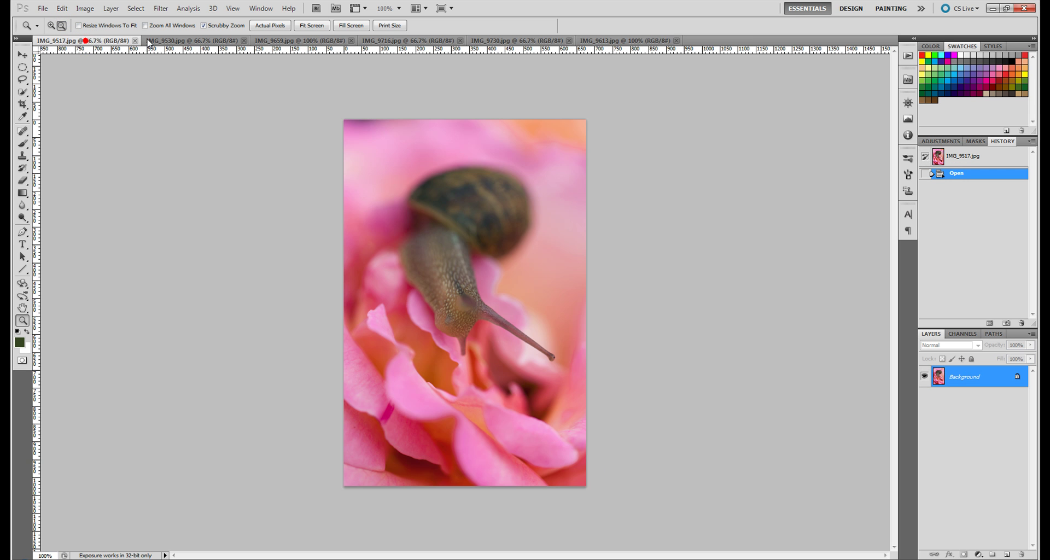
{"action": "left_click", "coordinate": [163, 42]}
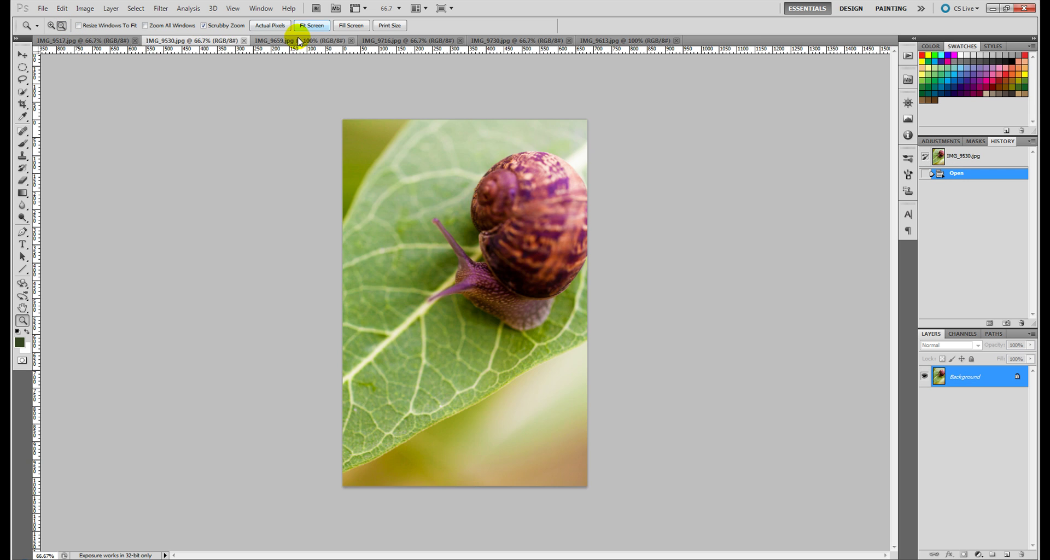
{"action": "left_click", "coordinate": [297, 42]}
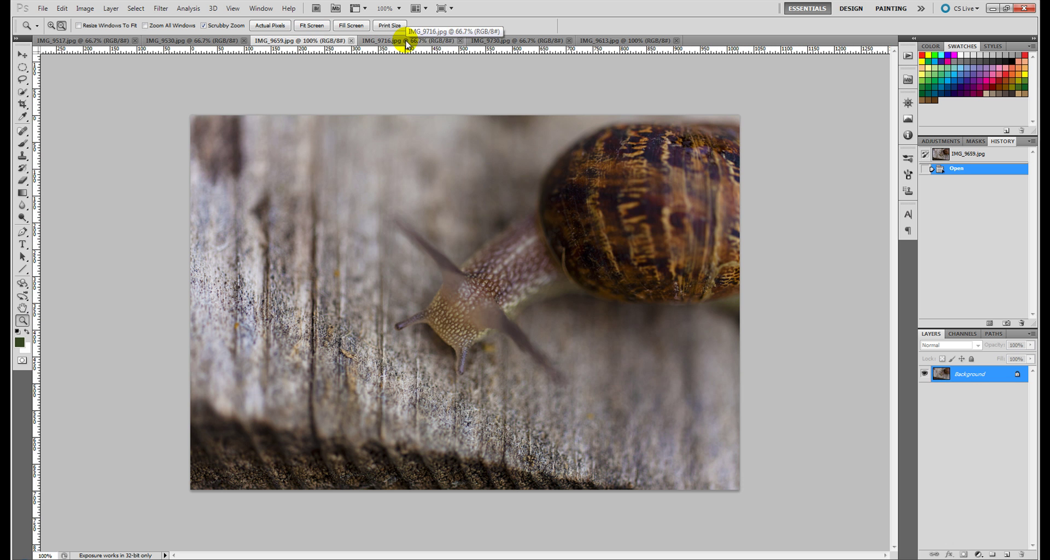
{"action": "left_click", "coordinate": [407, 43]}
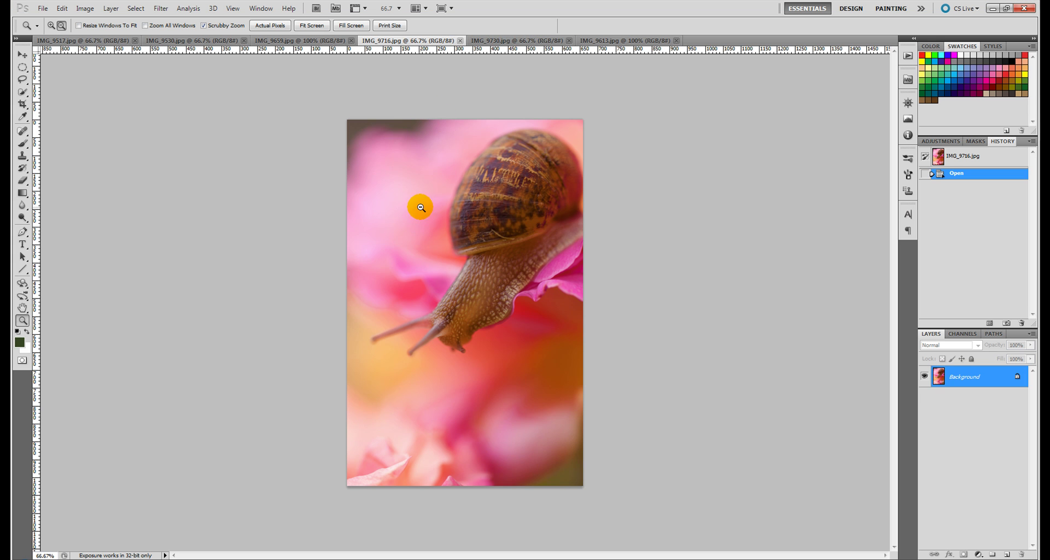
{"action": "left_click", "coordinate": [529, 42]}
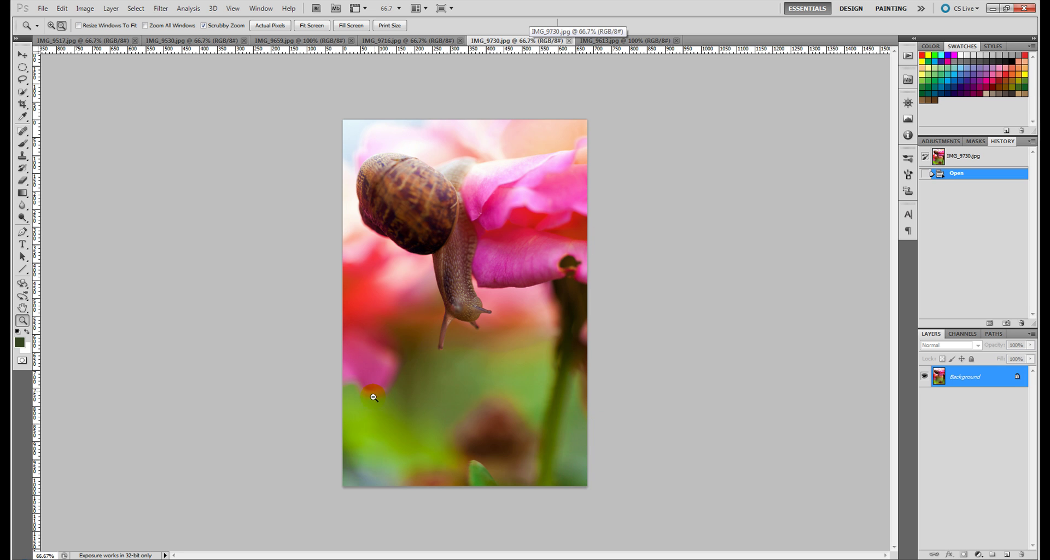
{"action": "left_click", "coordinate": [608, 43]}
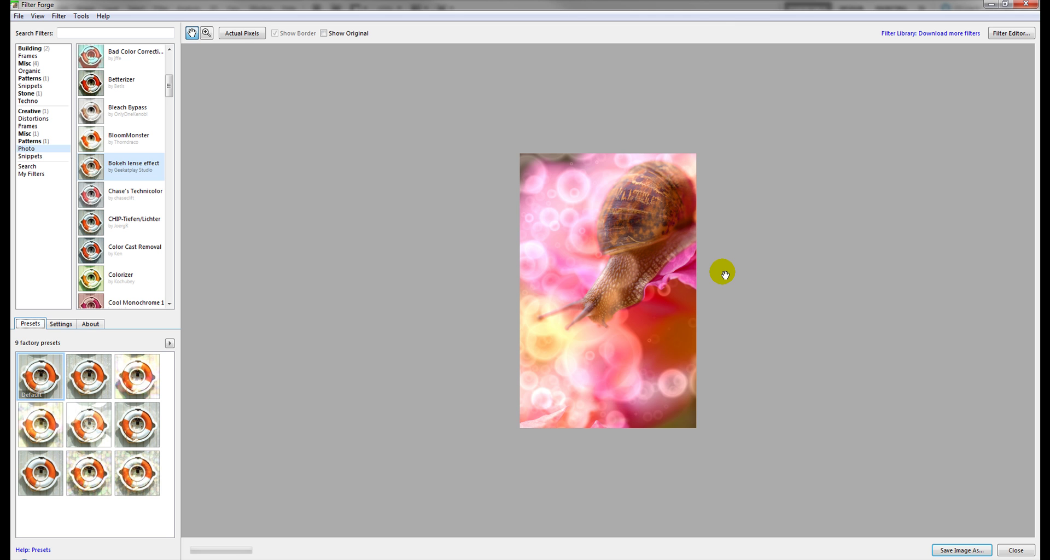
Examine the Bokeh lense effect preview on the snail photo at actual pixel size in Filter Forge.
{"action": "left_click", "coordinate": [590, 246]}
{"action": "left_click_drag", "start_coordinate": [665, 308], "coordinate": [667, 384]}
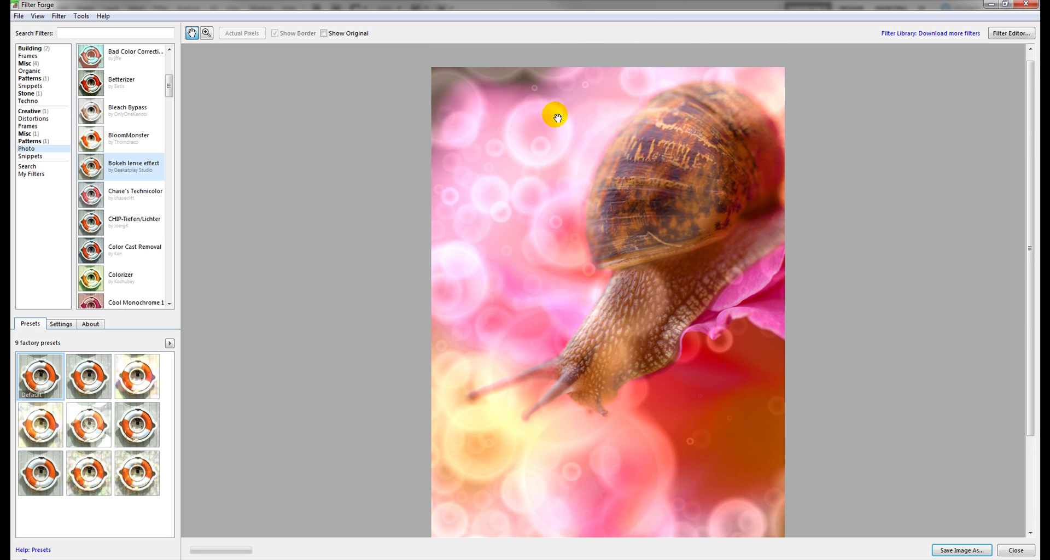
{"action": "left_click", "coordinate": [556, 336]}
{"action": "scroll", "coordinate": [632, 370], "scroll_direction": "down", "scroll_amount": 2}
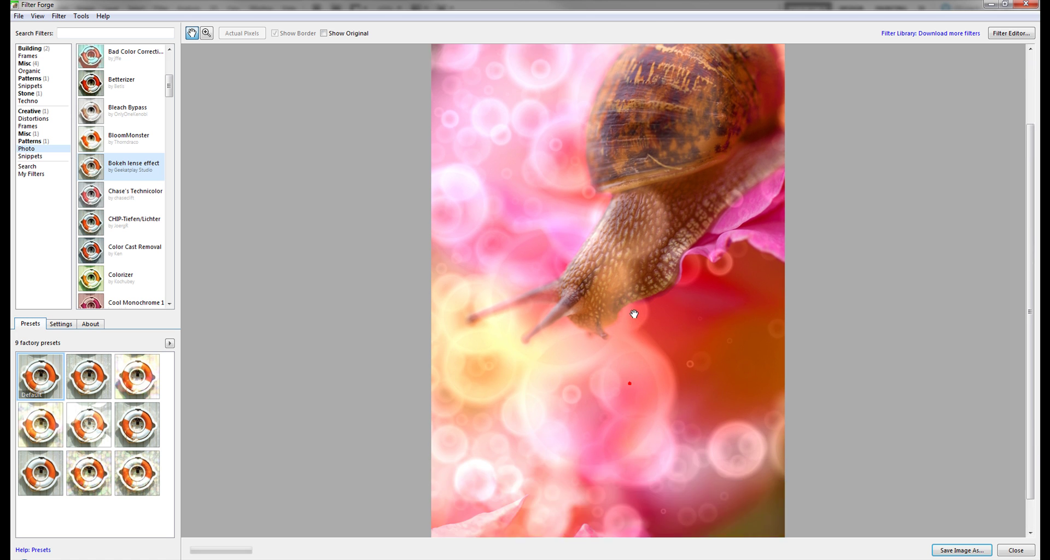
{"action": "scroll", "coordinate": [632, 375], "scroll_direction": "up", "scroll_amount": 2}
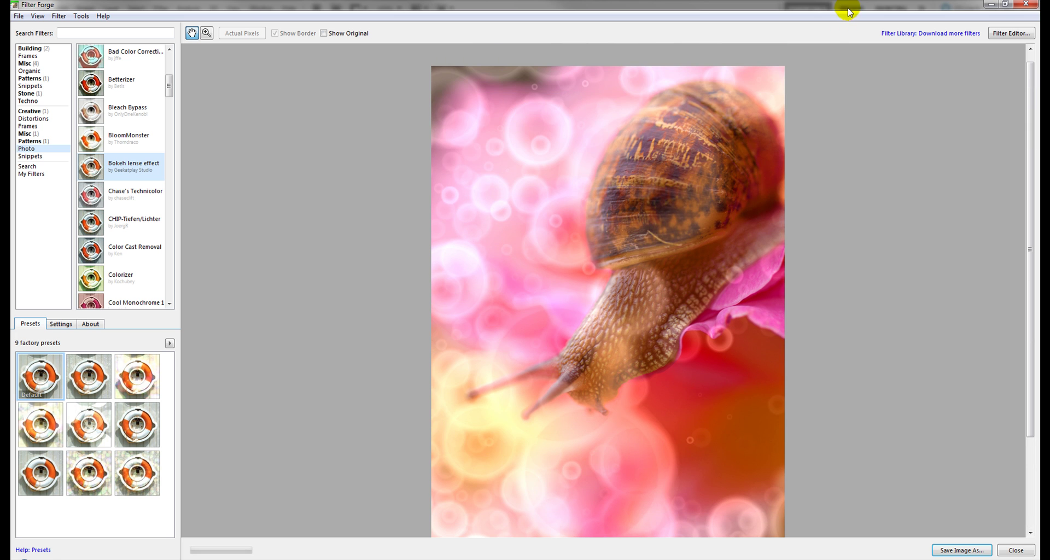
{"action": "scroll", "coordinate": [726, 160], "scroll_direction": "down", "scroll_amount": 1}
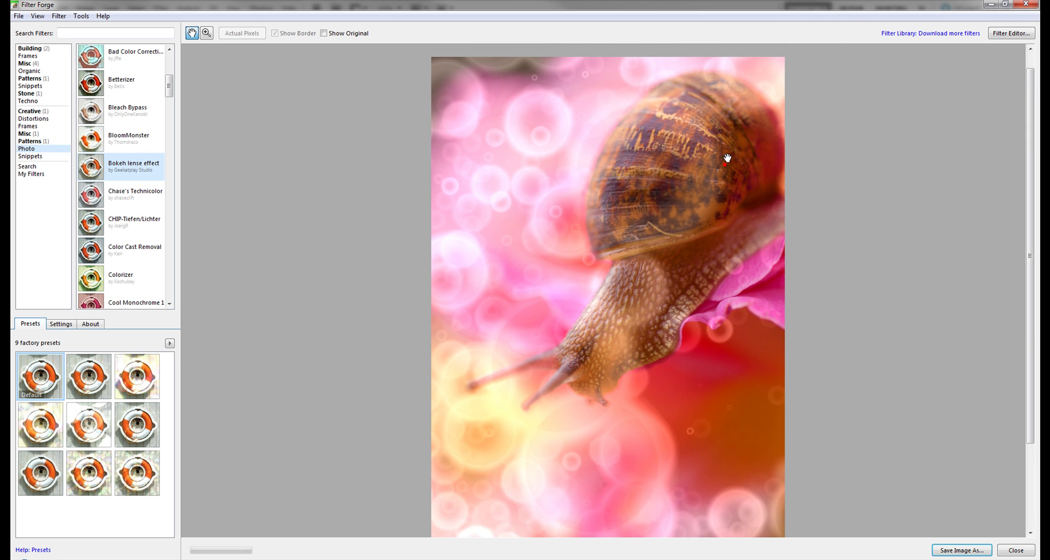
Open a copy of the Bokeh lense effect filter in the Filter Editor and deselect everything in its graph.
{"action": "left_click", "coordinate": [1001, 35]}
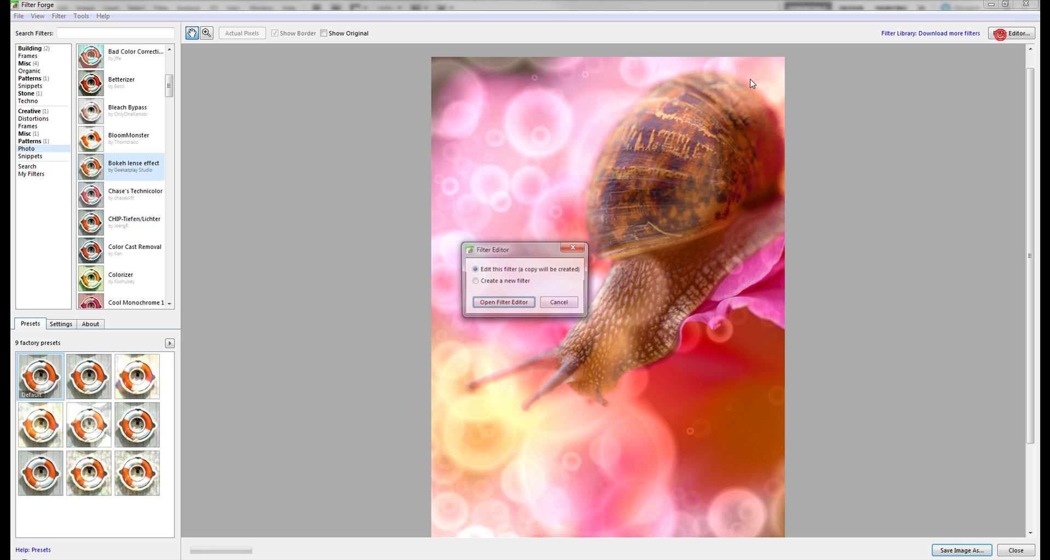
{"action": "left_click", "coordinate": [509, 304]}
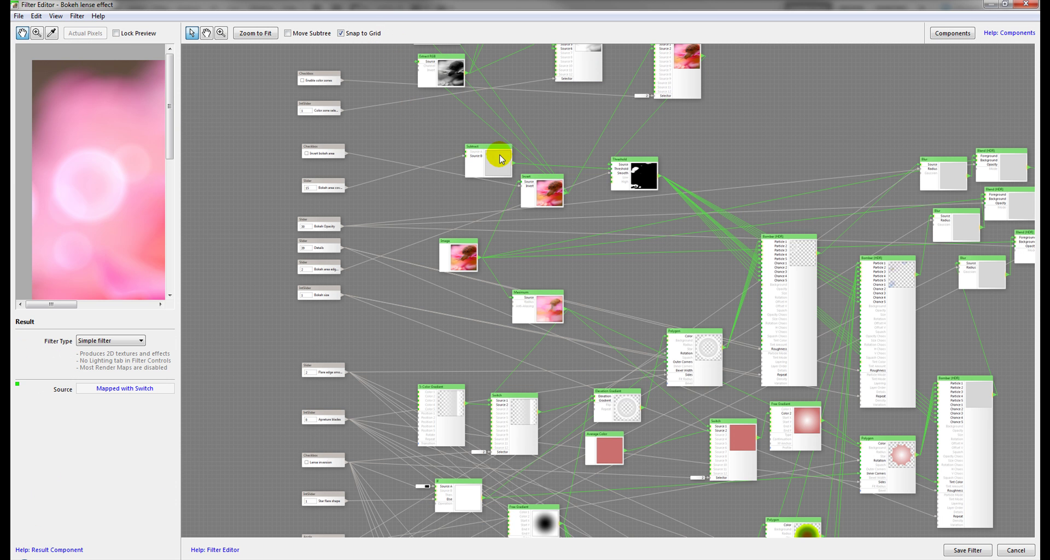
{"action": "right_click", "coordinate": [572, 109]}
{"action": "left_click_drag", "start_coordinate": [557, 122], "coordinate": [572, 169]}
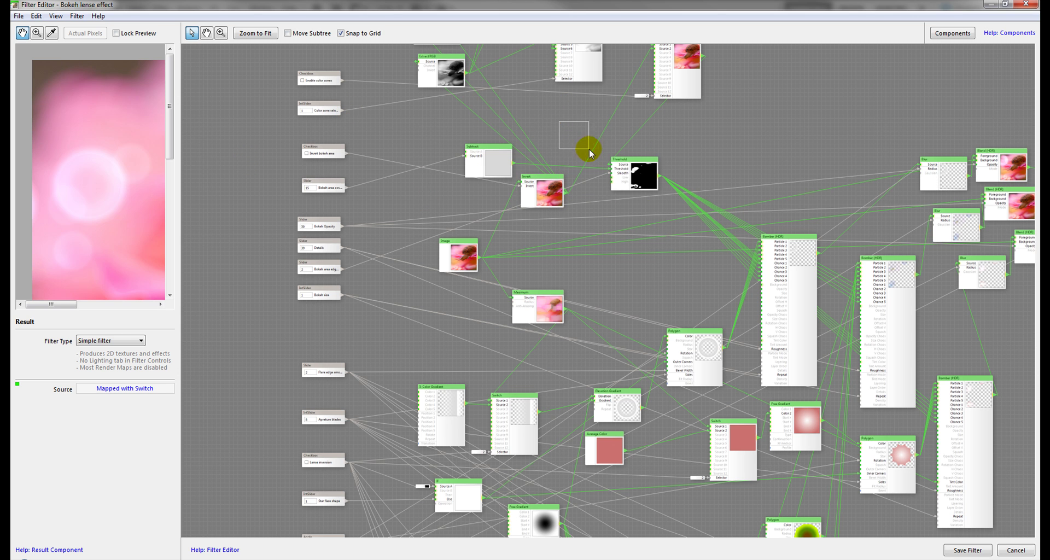
{"action": "left_click", "coordinate": [764, 112]}
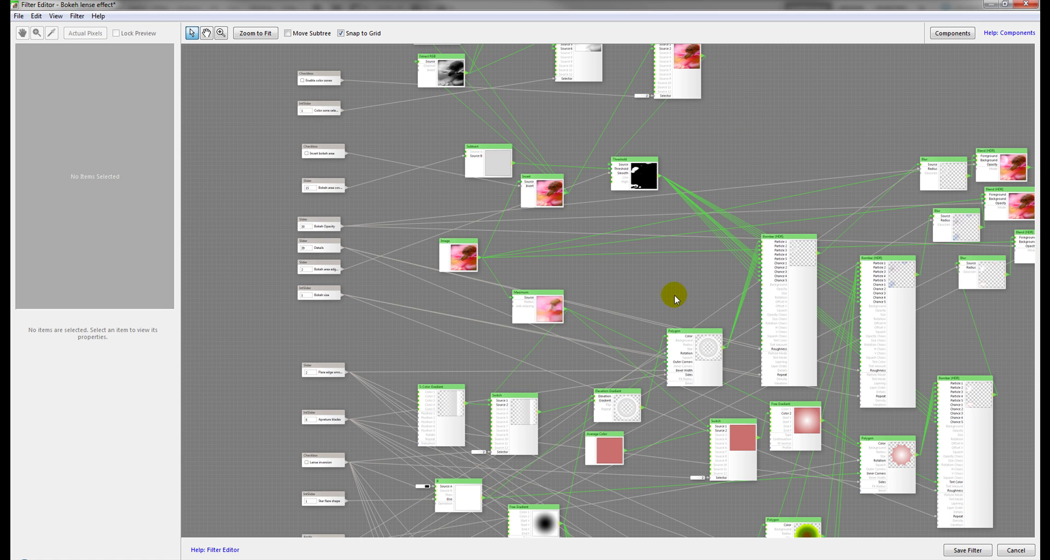
Look over the whole filter graph, select the Image component and list the External components in the component library.
{"action": "scroll", "coordinate": [673, 294], "scroll_direction": "down", "scroll_amount": 2}
{"action": "left_click_drag", "start_coordinate": [673, 294], "coordinate": [623, 236]}
{"action": "right_click", "coordinate": [623, 236]}
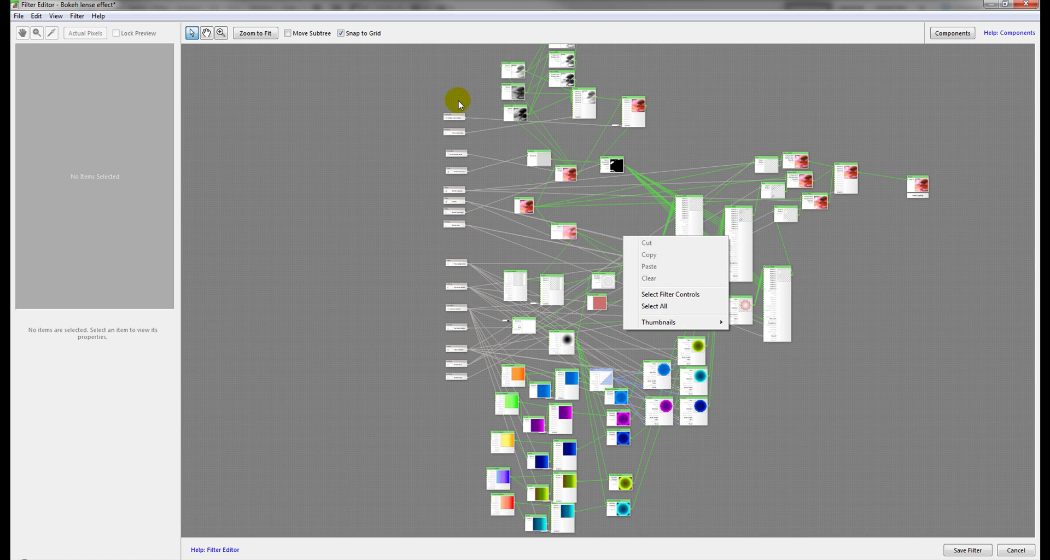
{"action": "left_click", "coordinate": [885, 269]}
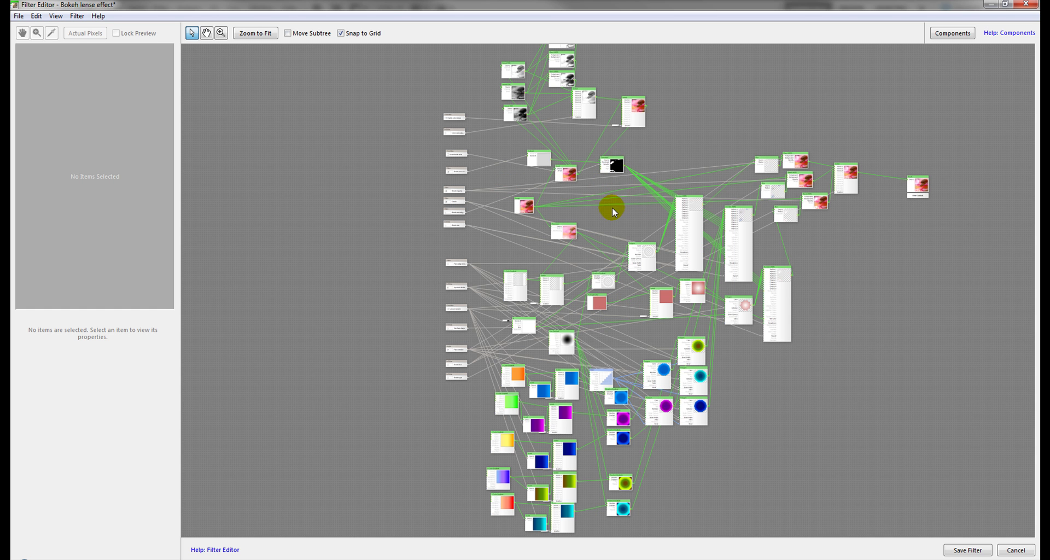
{"action": "scroll", "coordinate": [606, 208], "scroll_direction": "up", "scroll_amount": 5}
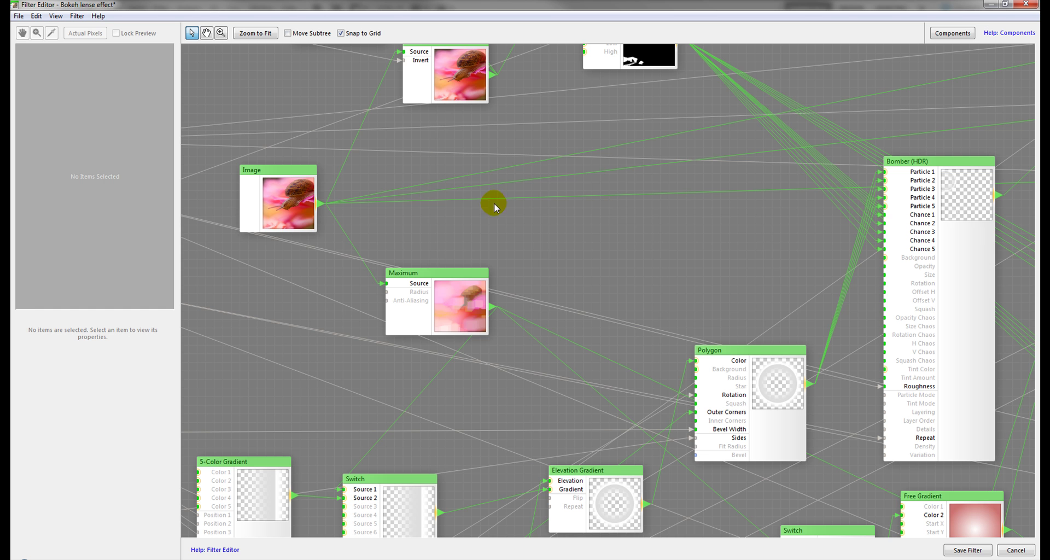
{"action": "left_click", "coordinate": [244, 173]}
{"action": "left_click_drag", "start_coordinate": [415, 211], "coordinate": [553, 239]}
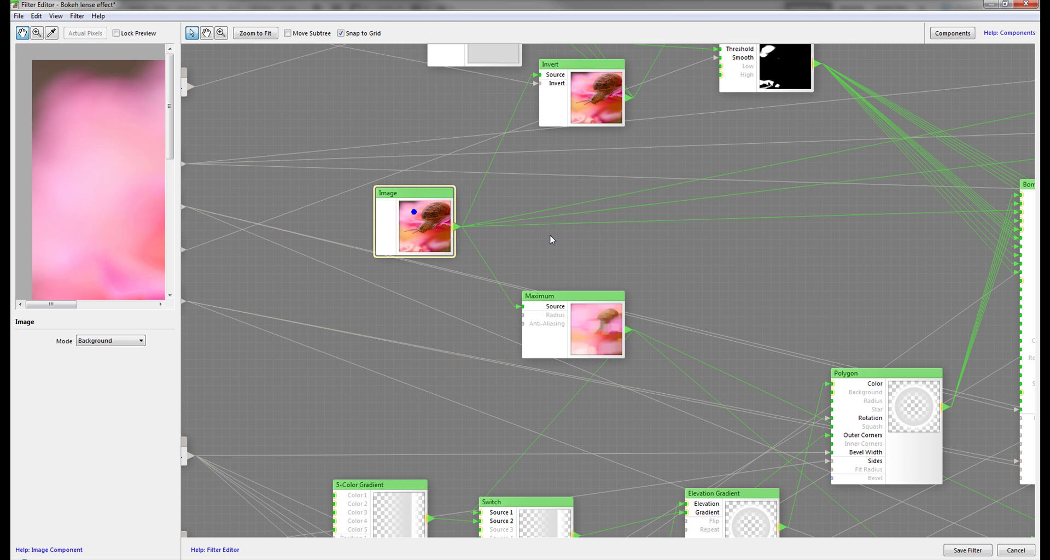
{"action": "left_click", "coordinate": [971, 34]}
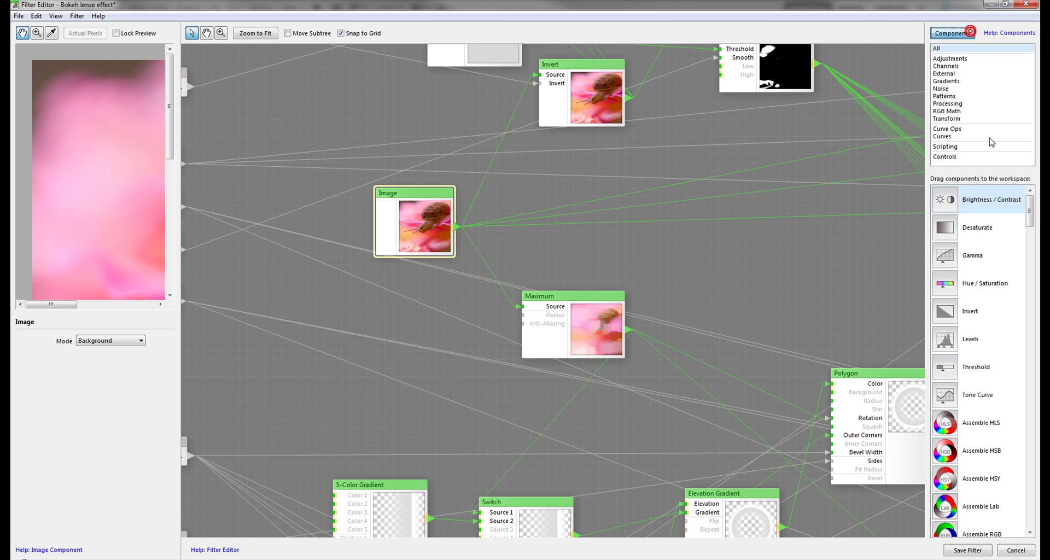
{"action": "left_click", "coordinate": [947, 73]}
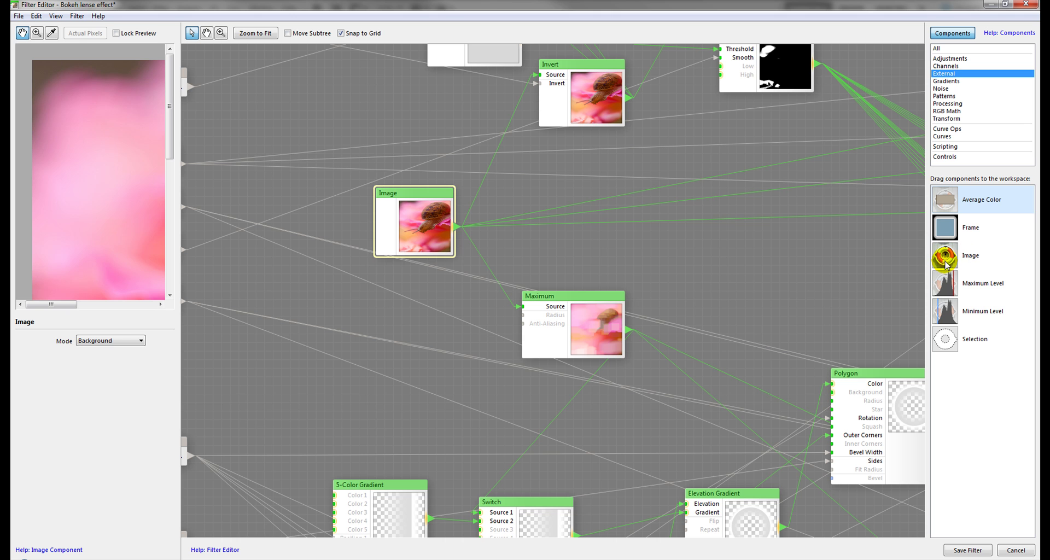
Nudge the Image component up and to the right, Maximum to the right, and Invert down in the graph.
{"action": "left_click_drag", "start_coordinate": [407, 229], "coordinate": [416, 219]}
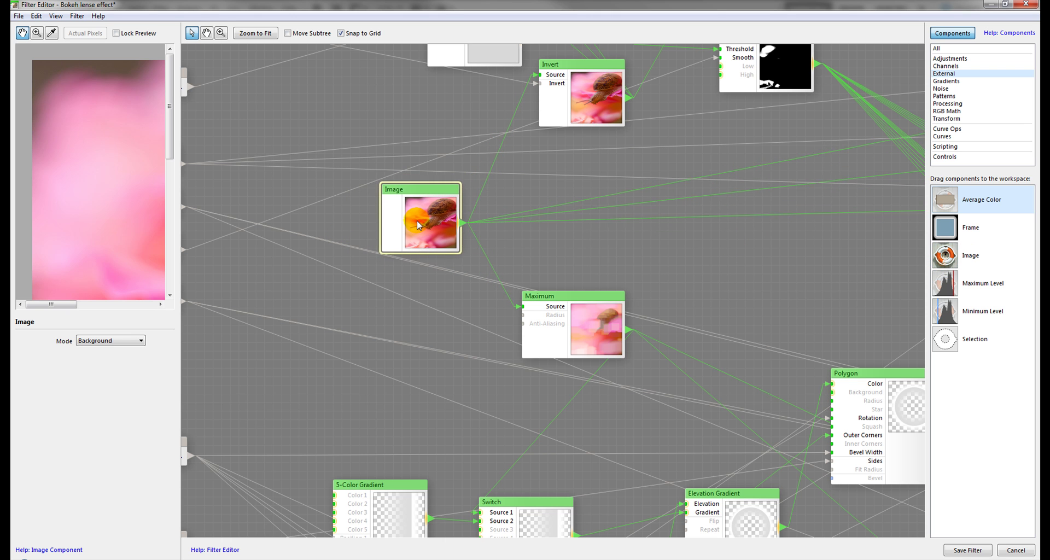
{"action": "left_click_drag", "start_coordinate": [591, 329], "coordinate": [600, 329]}
{"action": "left_click_drag", "start_coordinate": [589, 97], "coordinate": [592, 115]}
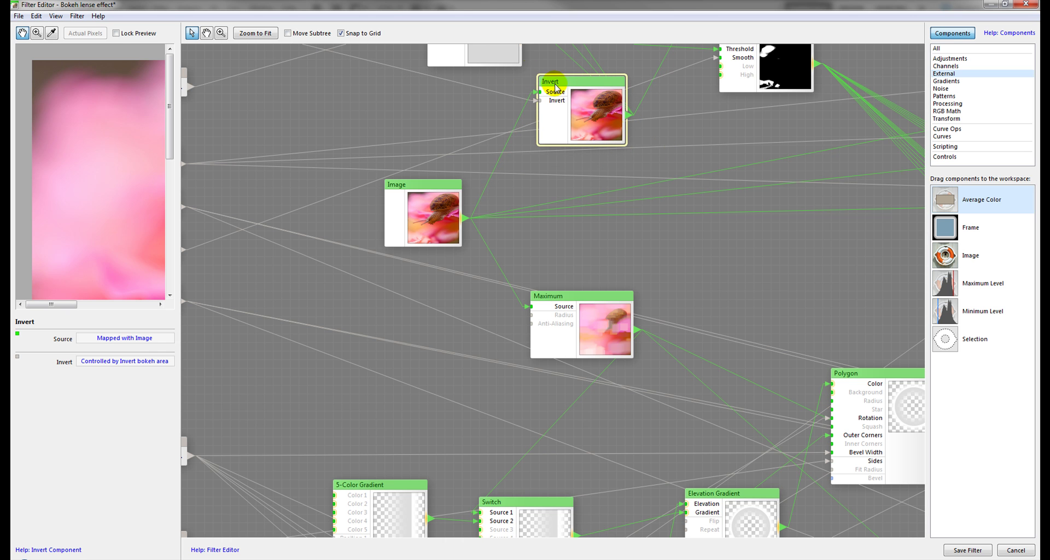
{"action": "left_click_drag", "start_coordinate": [677, 144], "coordinate": [661, 303]}
{"action": "left_click", "coordinate": [564, 286]}
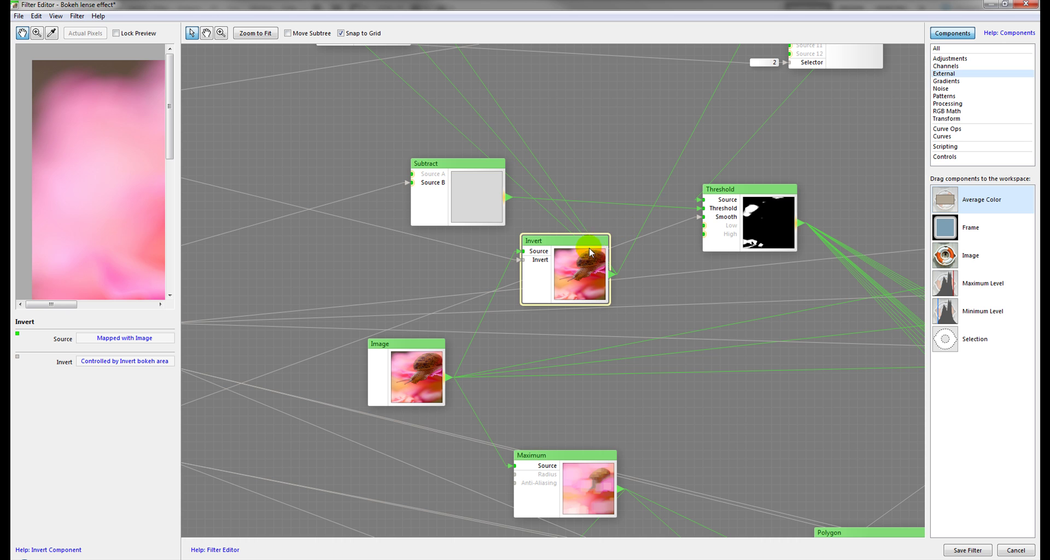
Inspect the Invert bokeh area checkbox control and the Extract RGB, Blend (HDR) and Switch components above it.
{"action": "left_click_drag", "start_coordinate": [359, 267], "coordinate": [512, 319]}
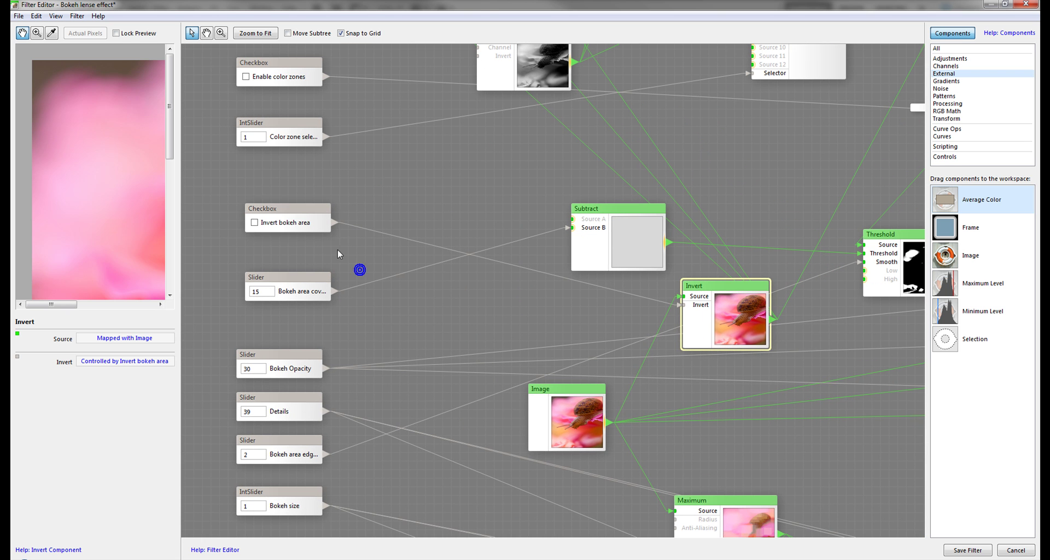
{"action": "left_click", "coordinate": [261, 214]}
{"action": "left_click_drag", "start_coordinate": [779, 201], "coordinate": [681, 433]}
{"action": "right_click", "coordinate": [679, 431]}
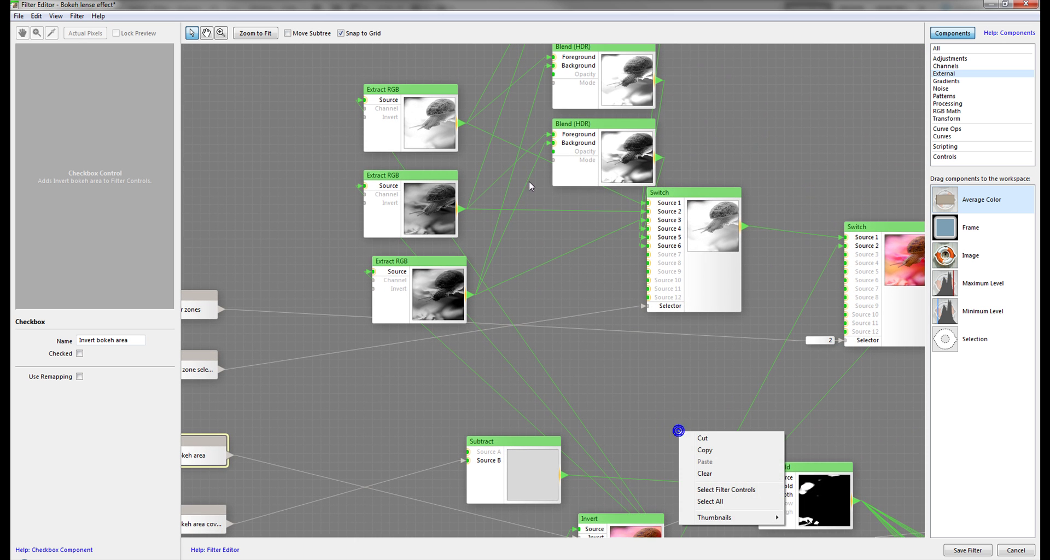
{"action": "mouse_move", "coordinate": [633, 375]}
{"action": "left_mouse_down"}
{"action": "mouse_move", "coordinate": [644, 300]}
{"action": "mouse_move", "coordinate": [622, 376]}
{"action": "left_mouse_up"}
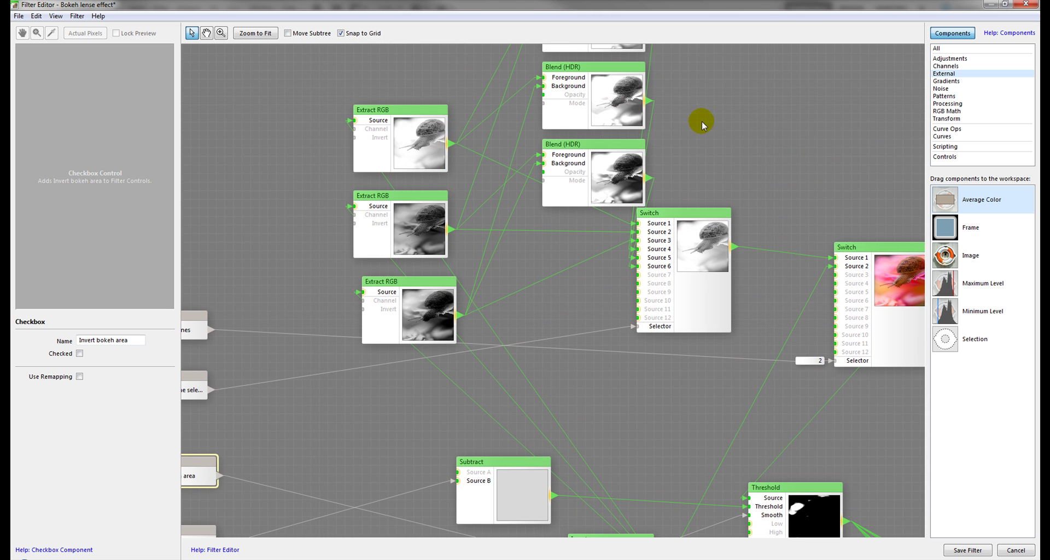
{"action": "left_click_drag", "start_coordinate": [722, 438], "coordinate": [650, 38]}
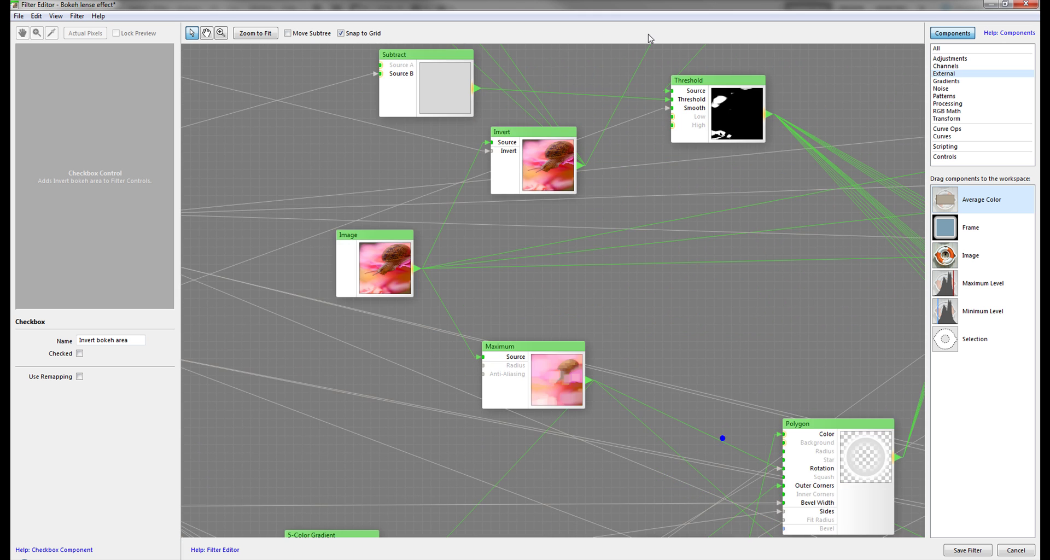
Move the Bomber (HDR) component nearest the Threshold upward and shift its Polygon component up beneath it.
{"action": "scroll", "coordinate": [635, 216], "scroll_direction": "down", "scroll_amount": 2}
{"action": "left_click_drag", "start_coordinate": [729, 215], "coordinate": [614, 266]}
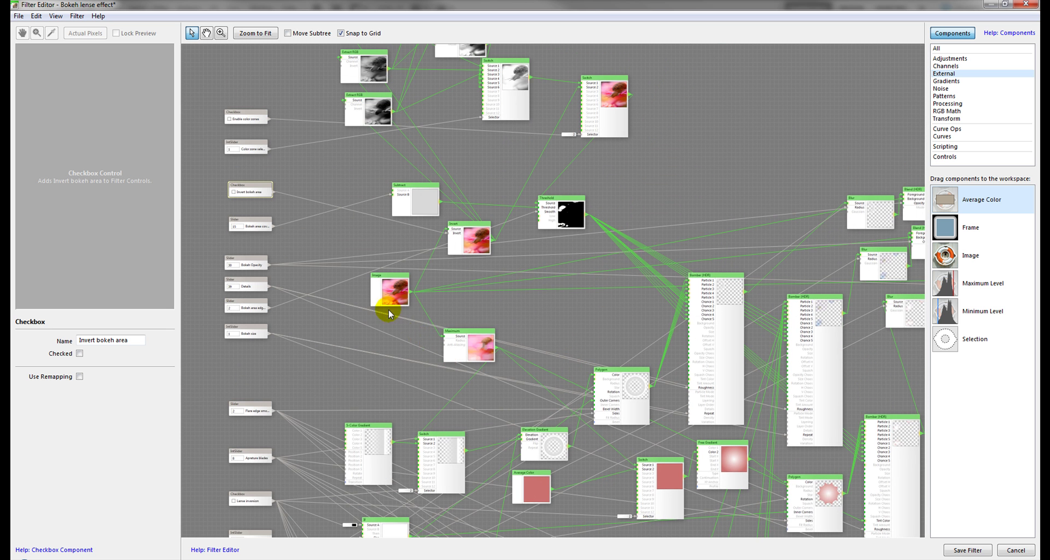
{"action": "left_click_drag", "start_coordinate": [551, 290], "coordinate": [465, 286]}
{"action": "left_click_drag", "start_coordinate": [638, 293], "coordinate": [640, 203]}
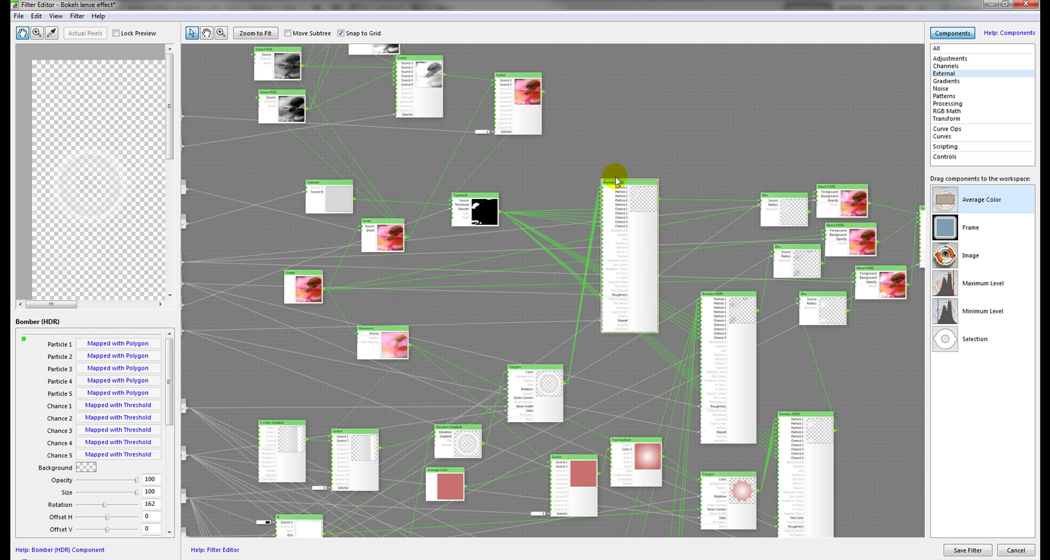
{"action": "left_click_drag", "start_coordinate": [549, 384], "coordinate": [543, 353]}
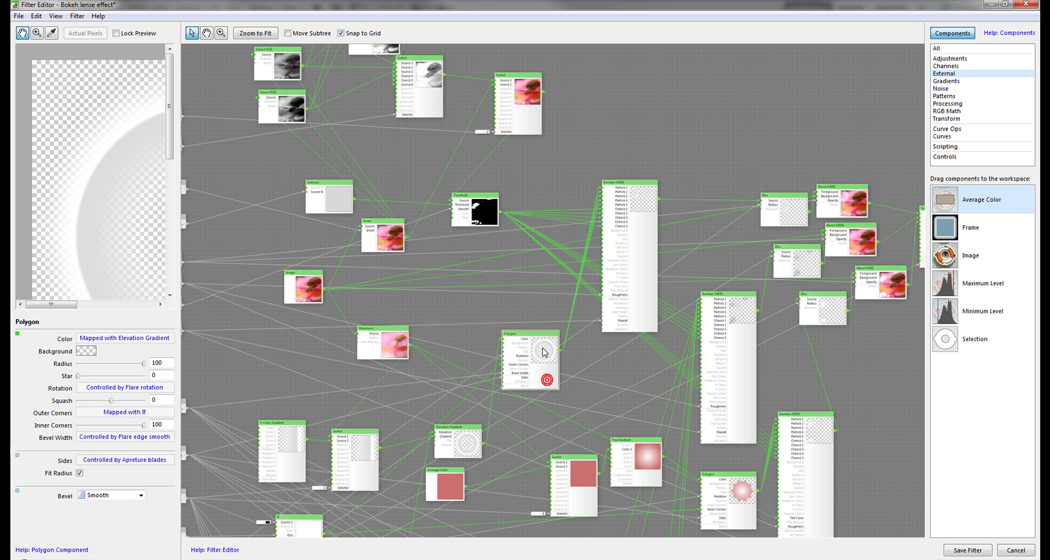
Move the 5-Color Gradient component up and place the Switch it feeds closer beside it.
{"action": "left_click_drag", "start_coordinate": [439, 364], "coordinate": [524, 215]}
{"action": "scroll", "coordinate": [539, 259], "scroll_direction": "up", "scroll_amount": 1}
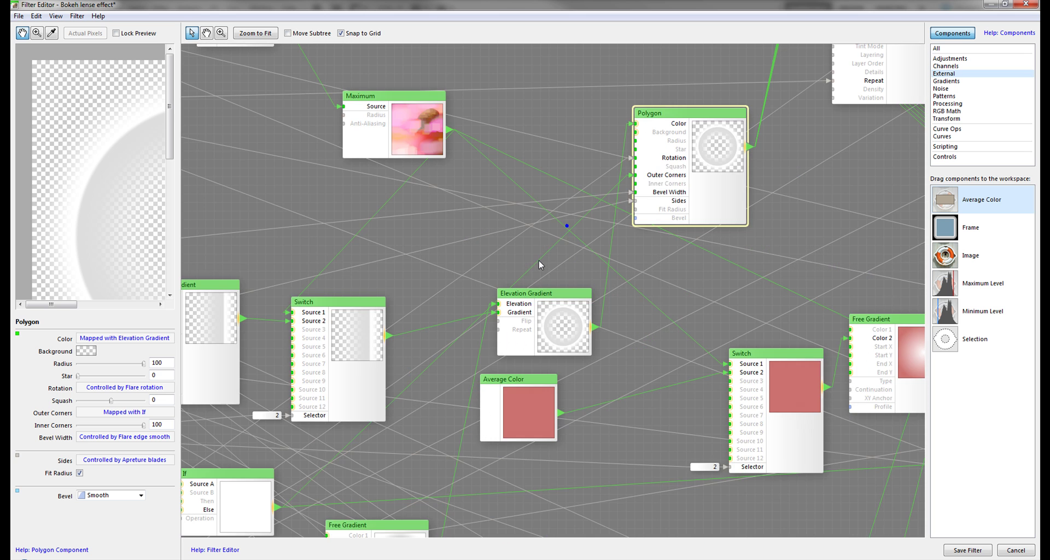
{"action": "left_click_drag", "start_coordinate": [514, 272], "coordinate": [610, 282]}
{"action": "left_click", "coordinate": [820, 159]}
{"action": "left_click_drag", "start_coordinate": [284, 323], "coordinate": [289, 227]}
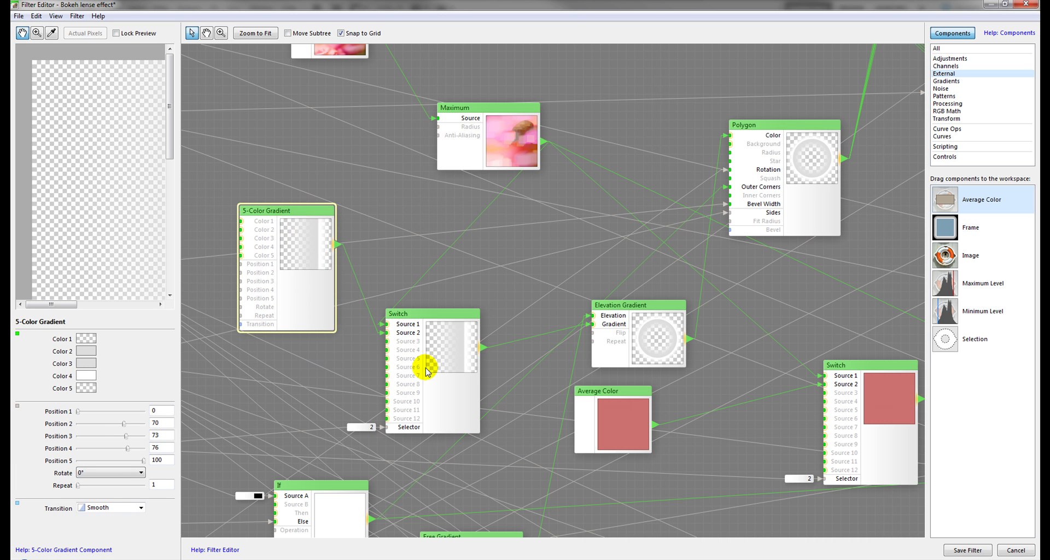
{"action": "left_click_drag", "start_coordinate": [419, 358], "coordinate": [457, 300]}
{"action": "left_click", "coordinate": [463, 261]}
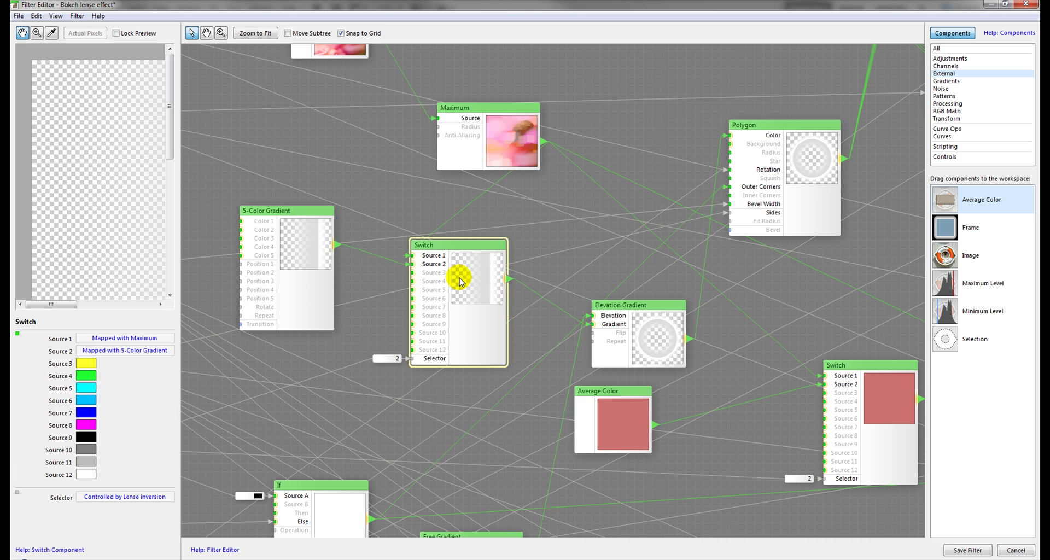
Place the Maximum component directly above the 5-Color Gradient component.
{"action": "left_click_drag", "start_coordinate": [498, 144], "coordinate": [285, 152]}
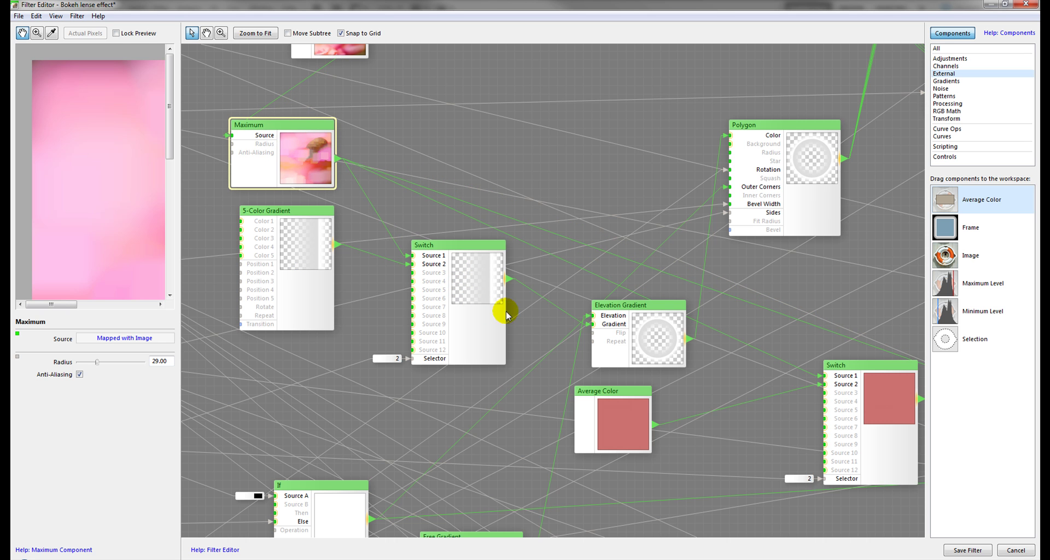
{"action": "left_click_drag", "start_coordinate": [529, 333], "coordinate": [424, 290]}
{"action": "right_click", "coordinate": [425, 290]}
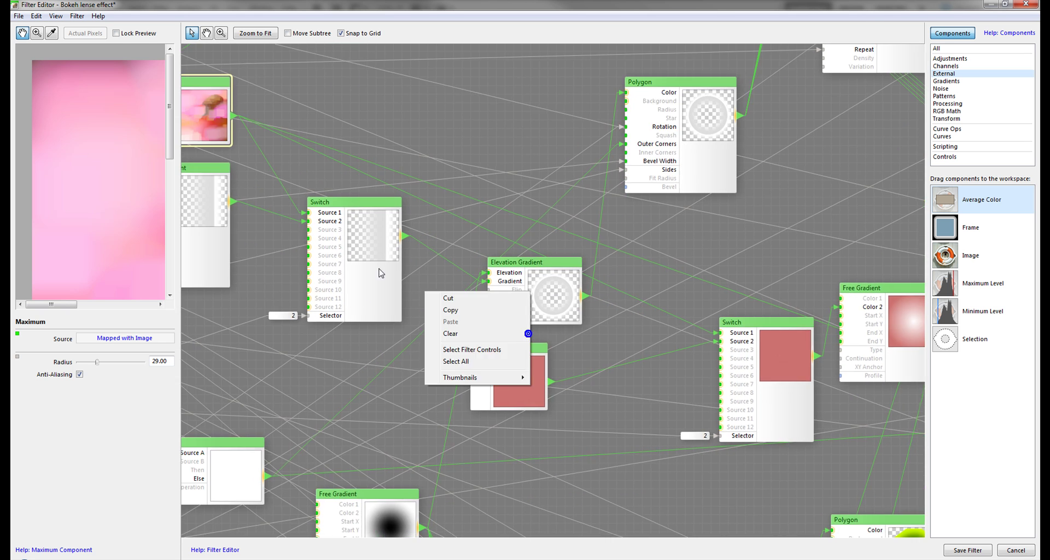
Move the Elevation Gradient component closer to the Switch that feeds it, and shift the Polygon component up and to the left.
{"action": "left_click", "coordinate": [534, 278]}
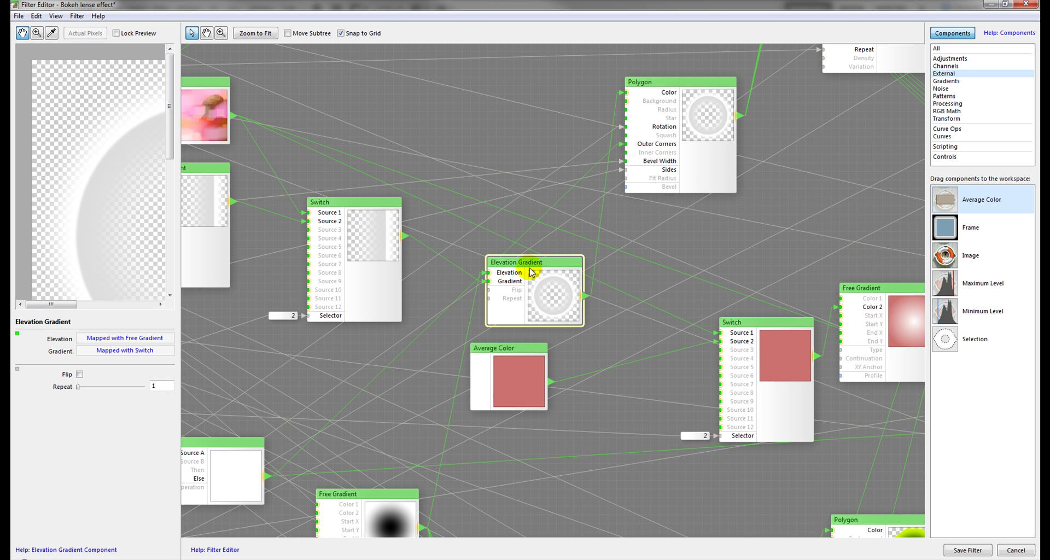
{"action": "mouse_move", "coordinate": [559, 288]}
{"action": "left_mouse_down"}
{"action": "mouse_move", "coordinate": [555, 272]}
{"action": "mouse_move", "coordinate": [537, 285]}
{"action": "mouse_move", "coordinate": [515, 270]}
{"action": "left_mouse_up"}
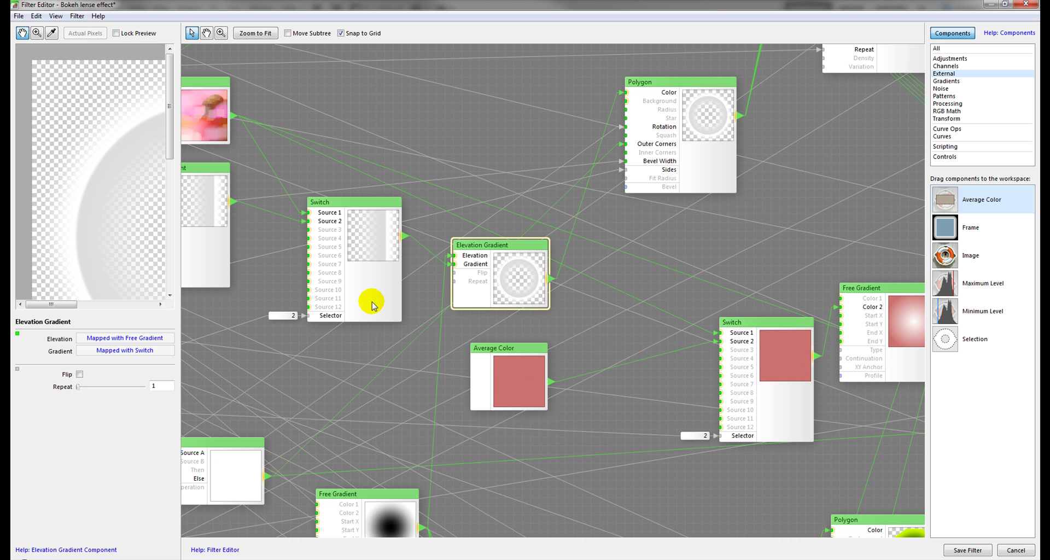
{"action": "left_click_drag", "start_coordinate": [703, 120], "coordinate": [534, 252]}
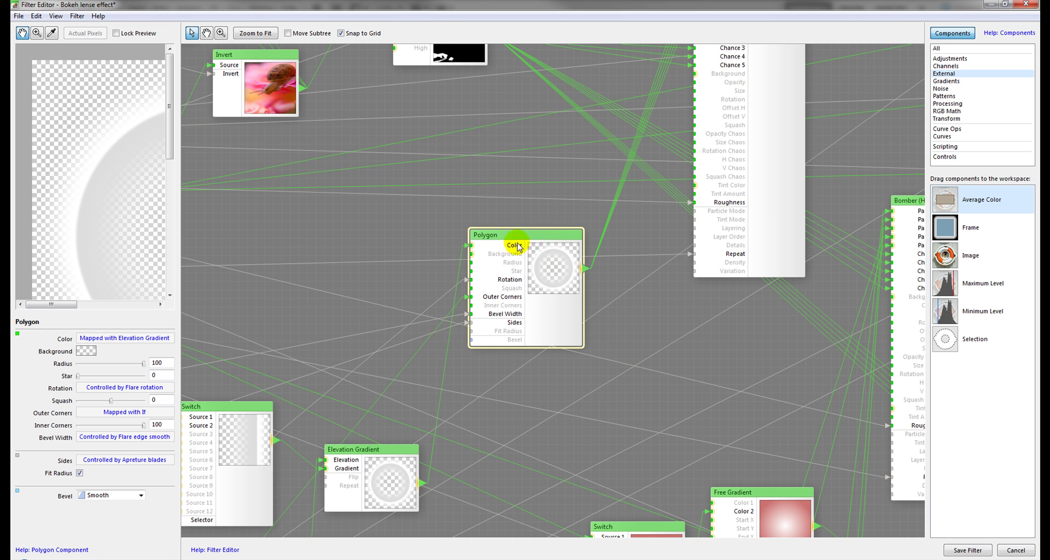
{"action": "left_click_drag", "start_coordinate": [631, 145], "coordinate": [558, 287]}
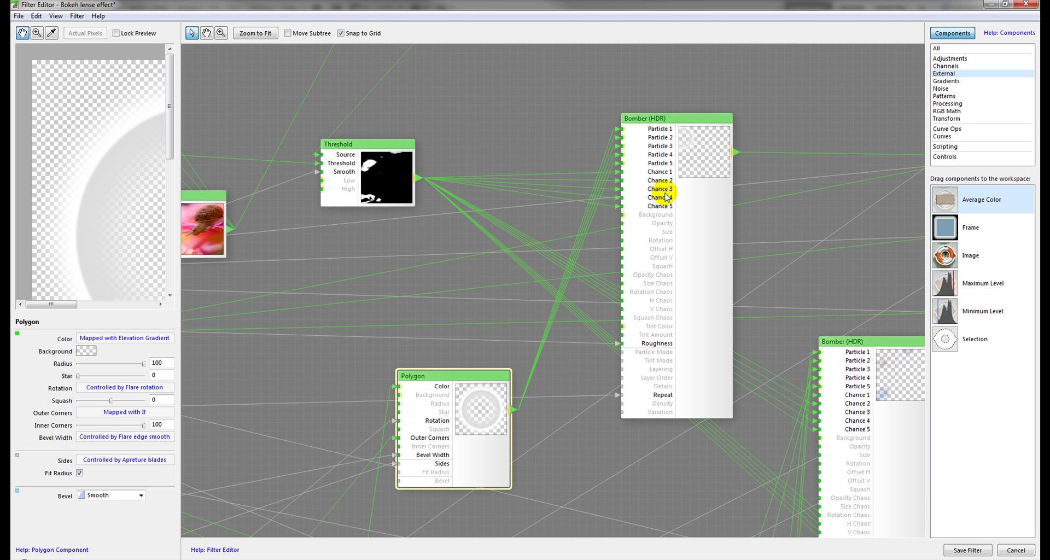
Preview the output of the Bomber (HDR) beside the Threshold and trace the Threshold, Polygon and gradient components feeding it.
{"action": "left_click", "coordinate": [701, 148]}
{"action": "left_click", "coordinate": [91, 247]}
{"action": "left_click_drag", "start_coordinate": [117, 249], "coordinate": [98, 203]}
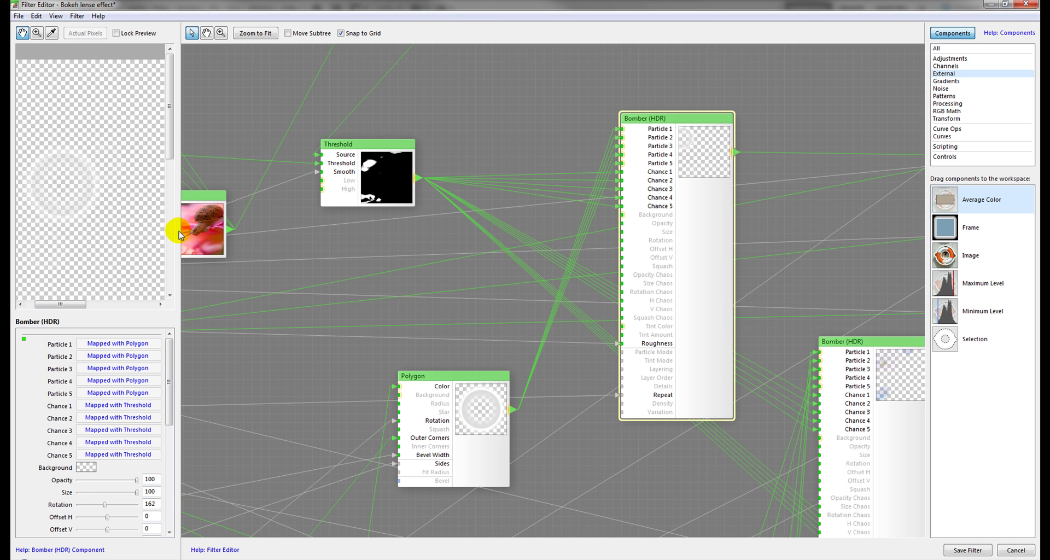
{"action": "mouse_move", "coordinate": [311, 225]}
{"action": "left_mouse_down"}
{"action": "mouse_move", "coordinate": [433, 232]}
{"action": "mouse_move", "coordinate": [514, 187]}
{"action": "left_mouse_up"}
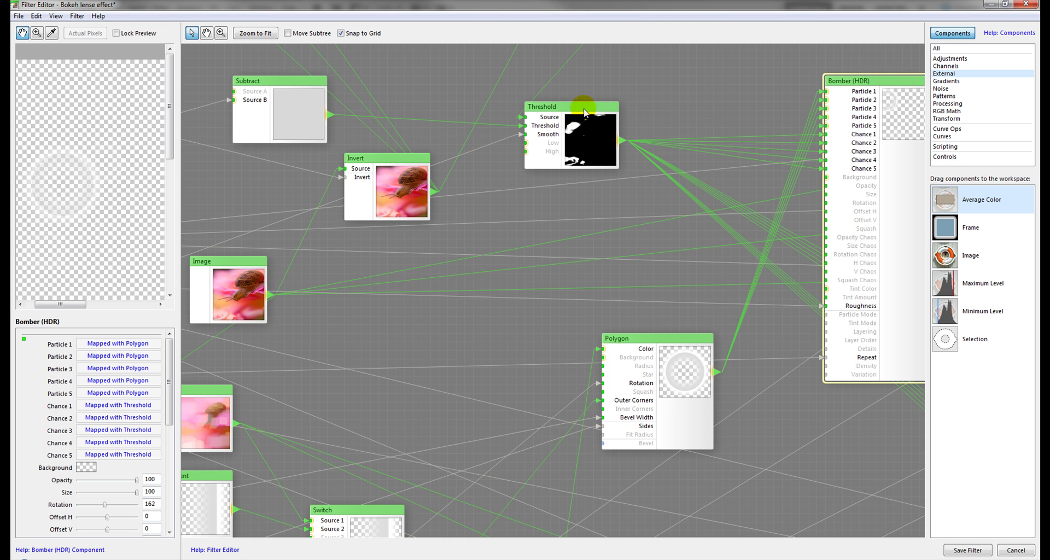
{"action": "left_click_drag", "start_coordinate": [661, 208], "coordinate": [746, 1]}
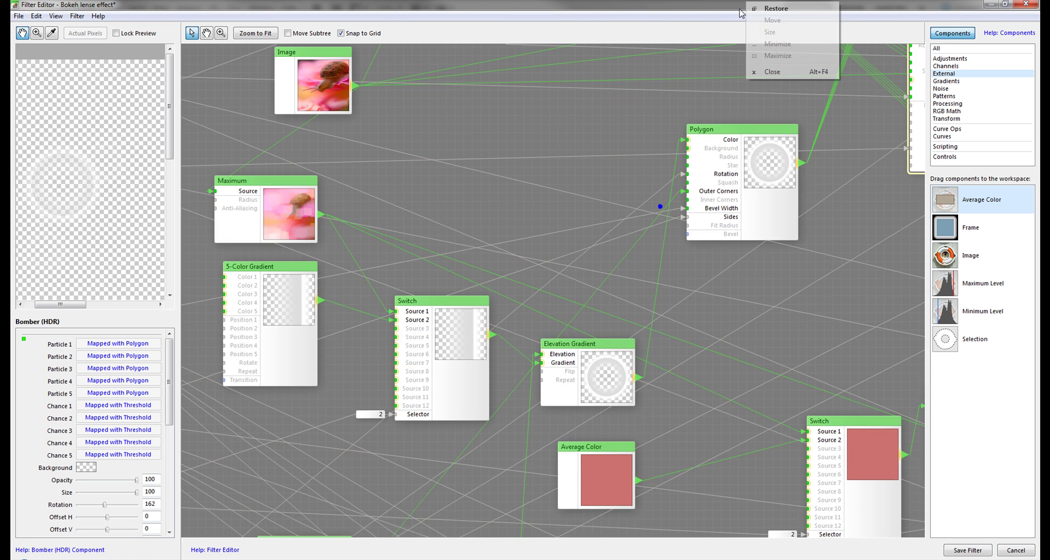
{"action": "left_click_drag", "start_coordinate": [772, 290], "coordinate": [446, 385]}
{"action": "left_click_drag", "start_coordinate": [753, 121], "coordinate": [434, 409]}
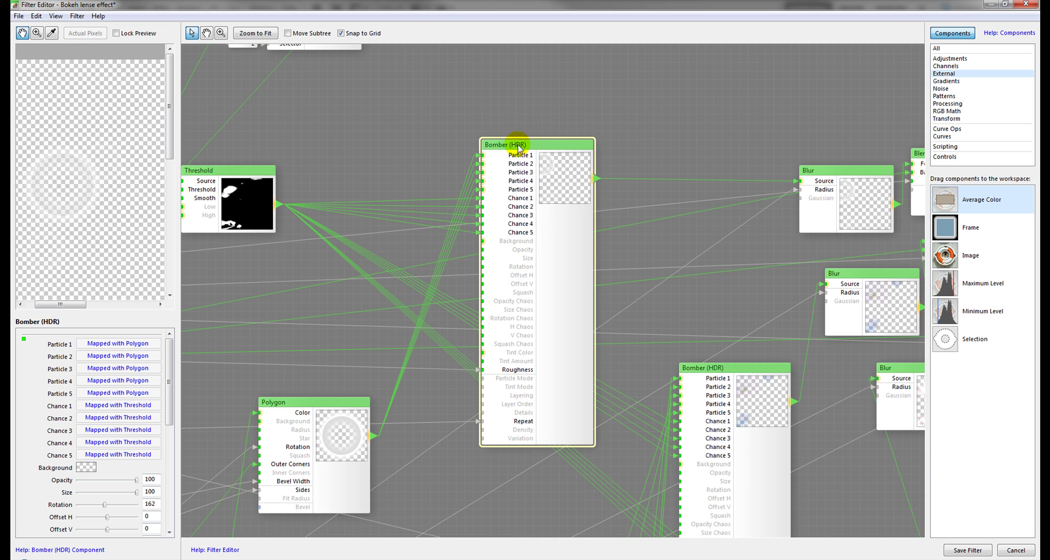
{"action": "left_click_drag", "start_coordinate": [425, 413], "coordinate": [501, 287]}
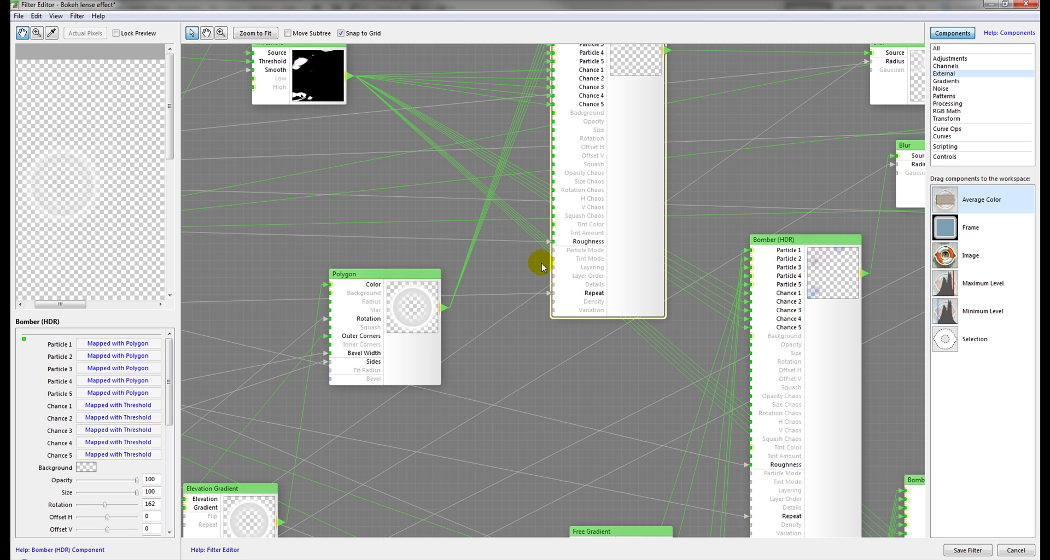
Inspect the settings of the Details slider and the Bokeh size slider controls.
{"action": "mouse_move", "coordinate": [215, 271]}
{"action": "left_mouse_down"}
{"action": "mouse_move", "coordinate": [958, 238]}
{"action": "mouse_move", "coordinate": [895, 256]}
{"action": "left_mouse_up"}
{"action": "left_click", "coordinate": [373, 201]}
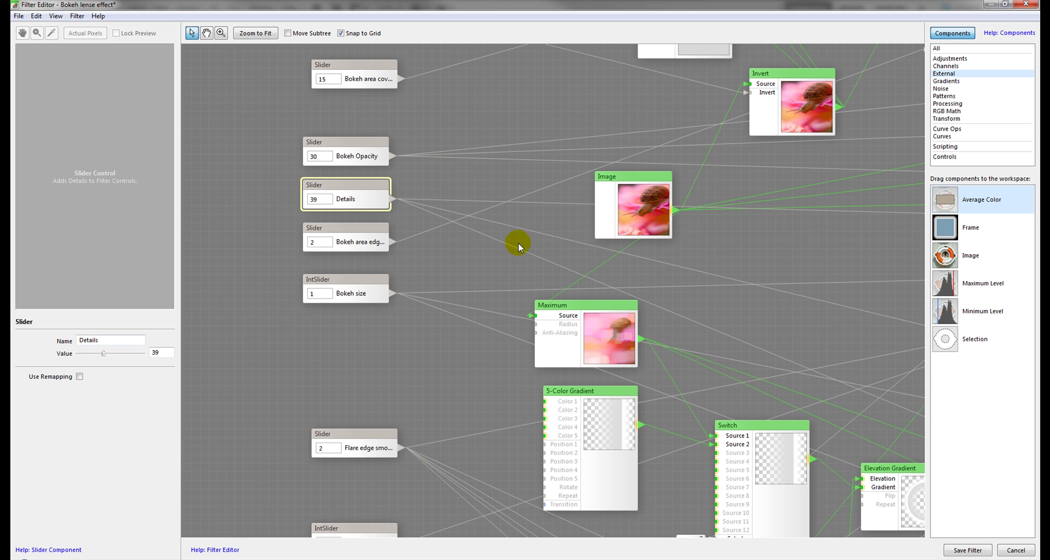
{"action": "left_click", "coordinate": [381, 290]}
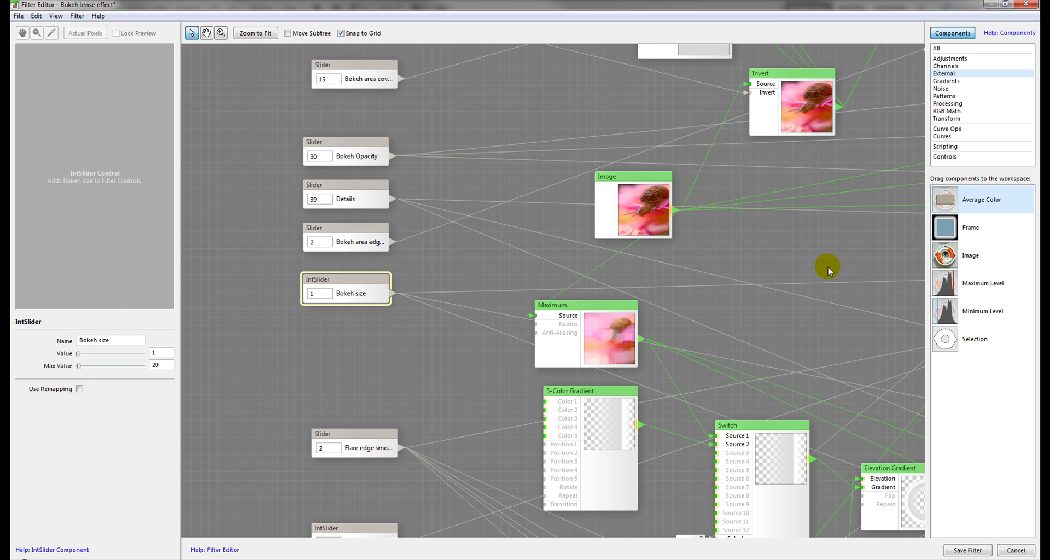
Move the uppermost Blur component slightly up and left, and the Blend (HDR) it feeds slightly up and right.
{"action": "left_click_drag", "start_coordinate": [824, 262], "coordinate": [222, 293]}
{"action": "left_click_drag", "start_coordinate": [802, 159], "coordinate": [624, 339]}
{"action": "left_click_drag", "start_coordinate": [722, 292], "coordinate": [464, 294]}
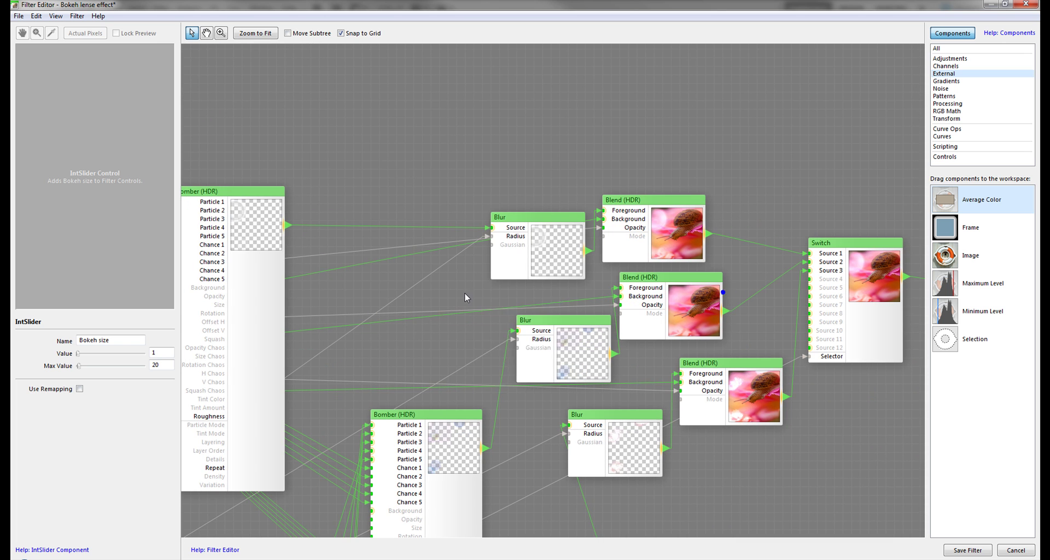
{"action": "right_click", "coordinate": [465, 293]}
{"action": "left_click", "coordinate": [558, 236]}
{"action": "left_click_drag", "start_coordinate": [547, 230], "coordinate": [532, 220]}
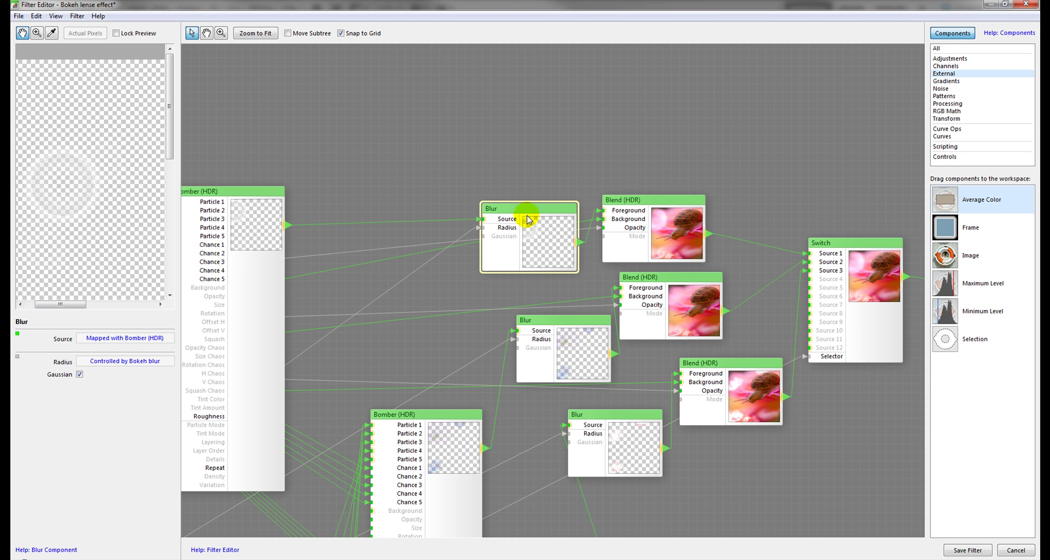
{"action": "left_click", "coordinate": [672, 216]}
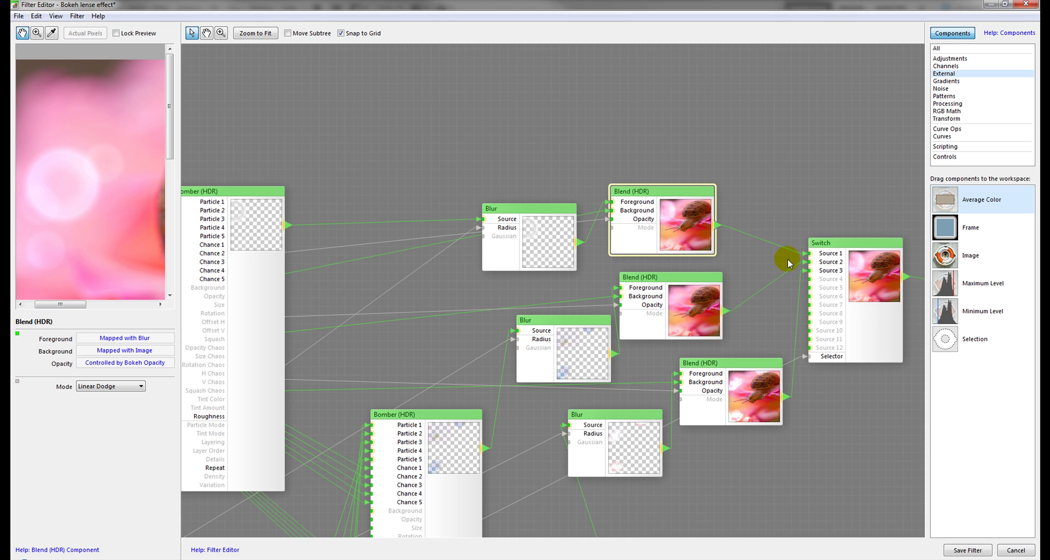
Shift the second and third Blend (HDR) components up, and place the Result component higher and closer beside the final Switch.
{"action": "left_click_drag", "start_coordinate": [785, 262], "coordinate": [602, 149]}
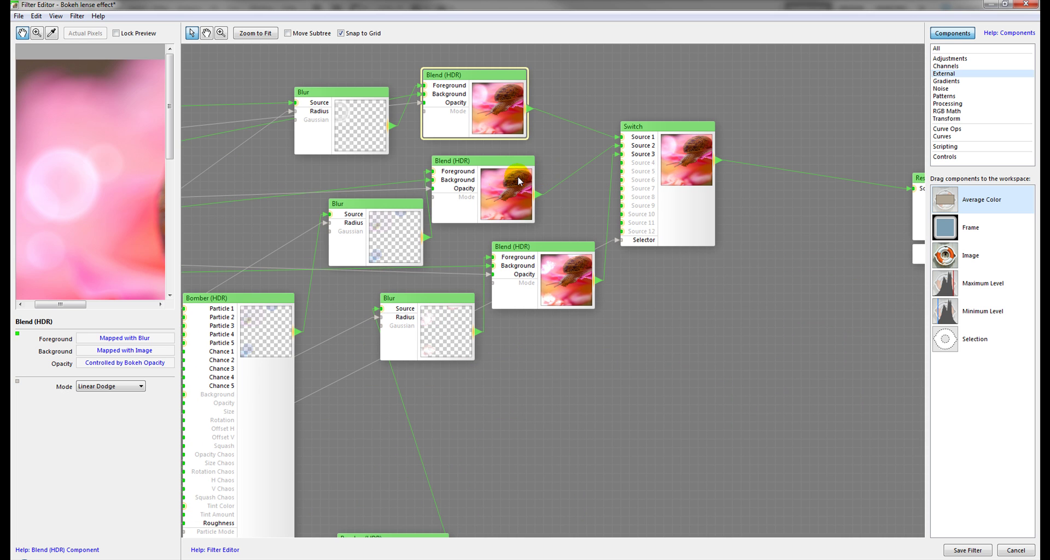
{"action": "left_click_drag", "start_coordinate": [497, 182], "coordinate": [505, 174]}
{"action": "left_click_drag", "start_coordinate": [564, 259], "coordinate": [536, 251]}
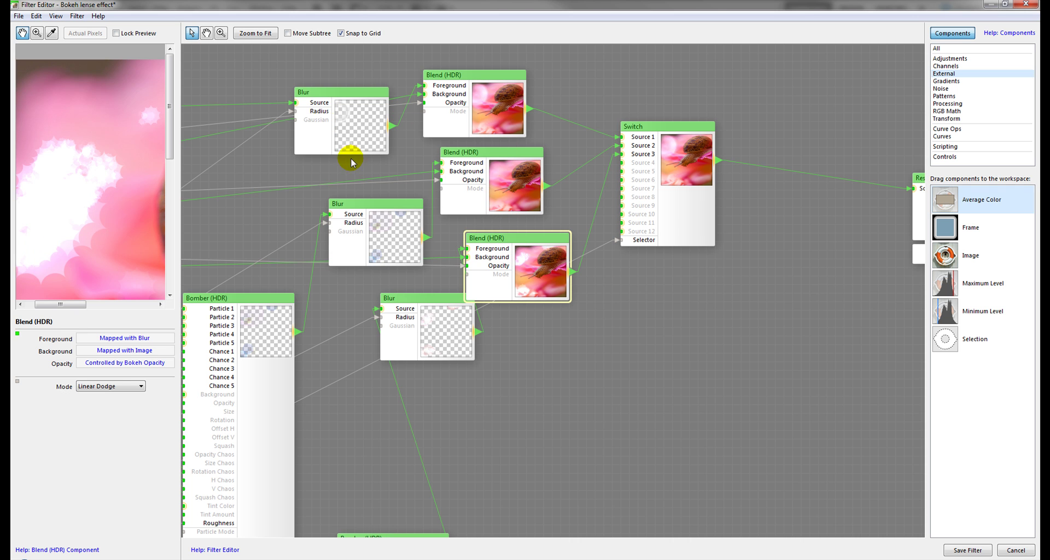
{"action": "left_click_drag", "start_coordinate": [837, 211], "coordinate": [601, 182]}
{"action": "left_click_drag", "start_coordinate": [733, 164], "coordinate": [668, 109]}
Check the Switch fed by Maximum and the 5-Color Gradient, and move the Maximum component slightly up and right.
{"action": "left_click_drag", "start_coordinate": [333, 295], "coordinate": [746, 395]}
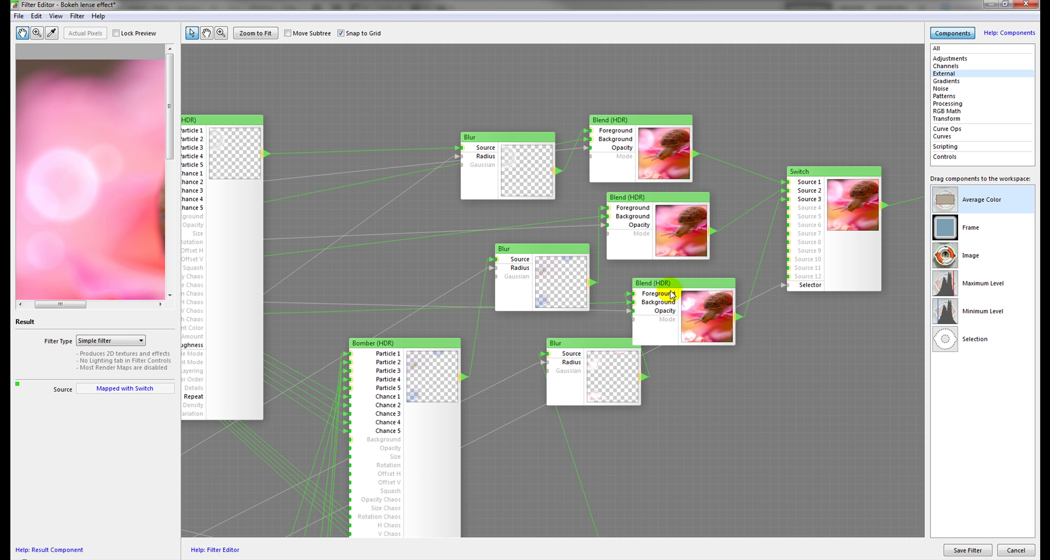
{"action": "left_click_drag", "start_coordinate": [319, 338], "coordinate": [769, 184]}
{"action": "left_click_drag", "start_coordinate": [286, 320], "coordinate": [635, 262]}
{"action": "right_click", "coordinate": [635, 262]}
{"action": "left_click", "coordinate": [483, 395]}
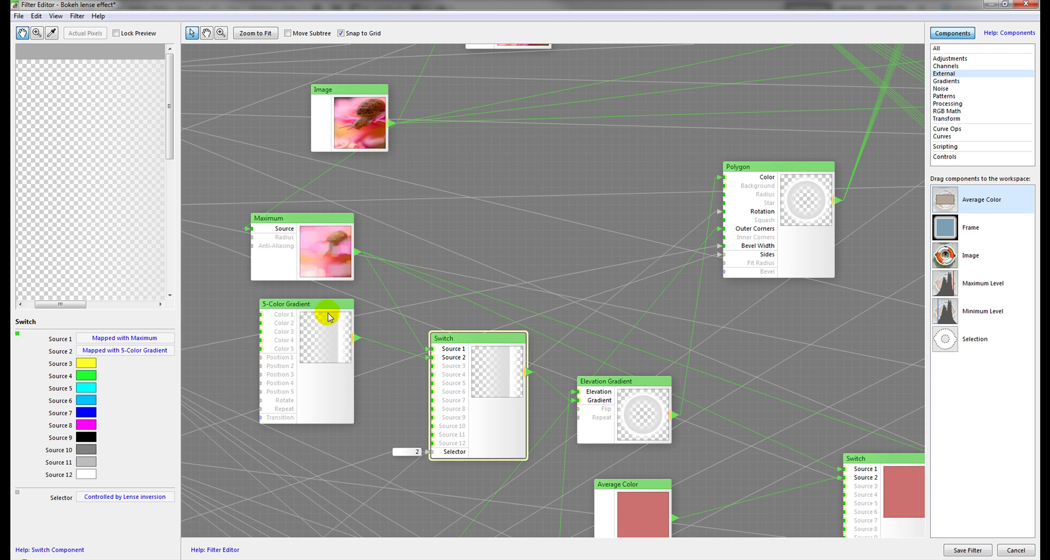
{"action": "left_click_drag", "start_coordinate": [317, 237], "coordinate": [326, 221]}
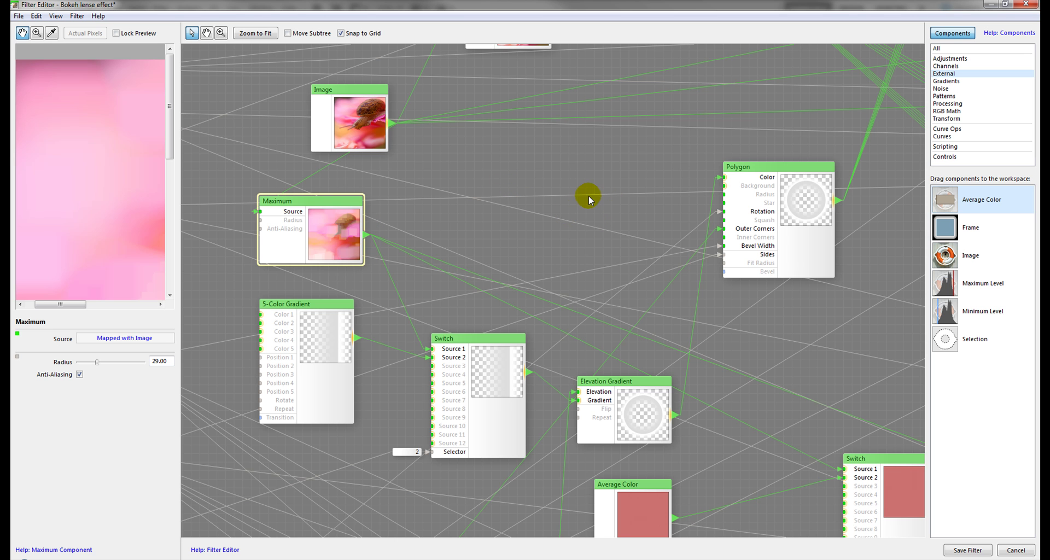
Survey the component graph from the Bomber (HDR), Blur and Blend branches down to the coloured gradient groups.
{"action": "left_click_drag", "start_coordinate": [694, 133], "coordinate": [392, 261]}
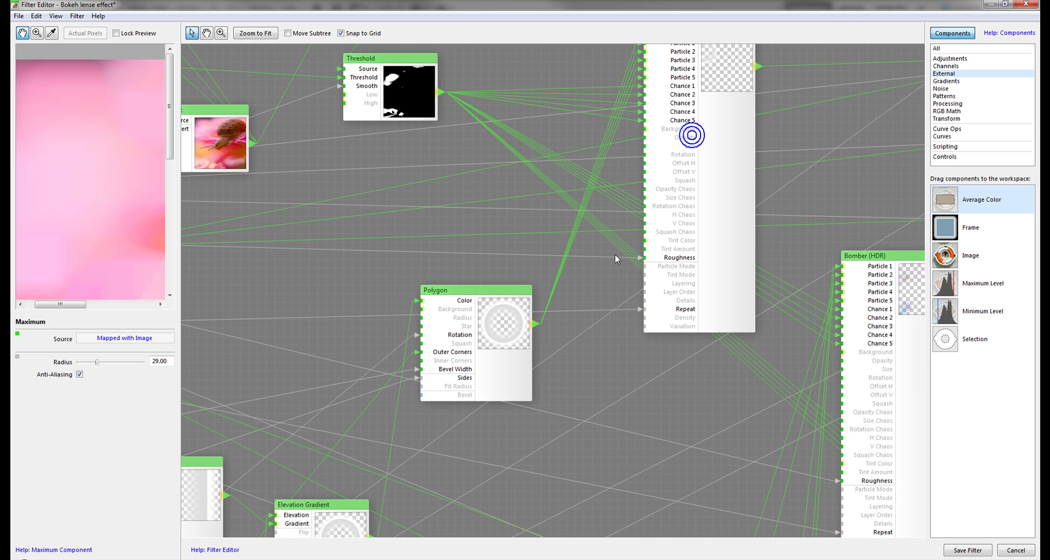
{"action": "scroll", "coordinate": [733, 268], "scroll_direction": "down", "scroll_amount": 3}
{"action": "left_click_drag", "start_coordinate": [736, 271], "coordinate": [594, 296]}
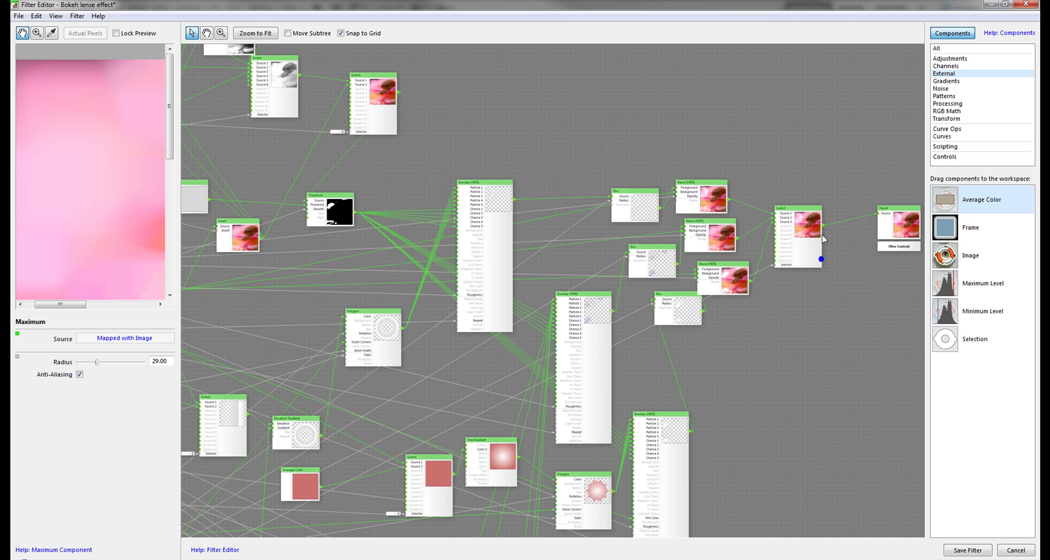
{"action": "left_click_drag", "start_coordinate": [382, 380], "coordinate": [520, 131]}
{"action": "right_click", "coordinate": [520, 132]}
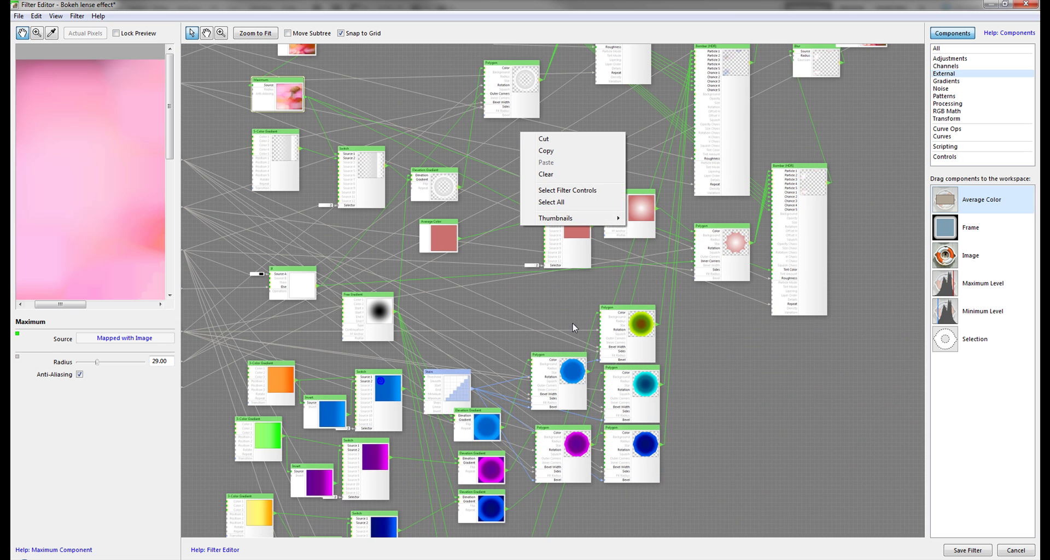
{"action": "left_click_drag", "start_coordinate": [889, 264], "coordinate": [756, 393]}
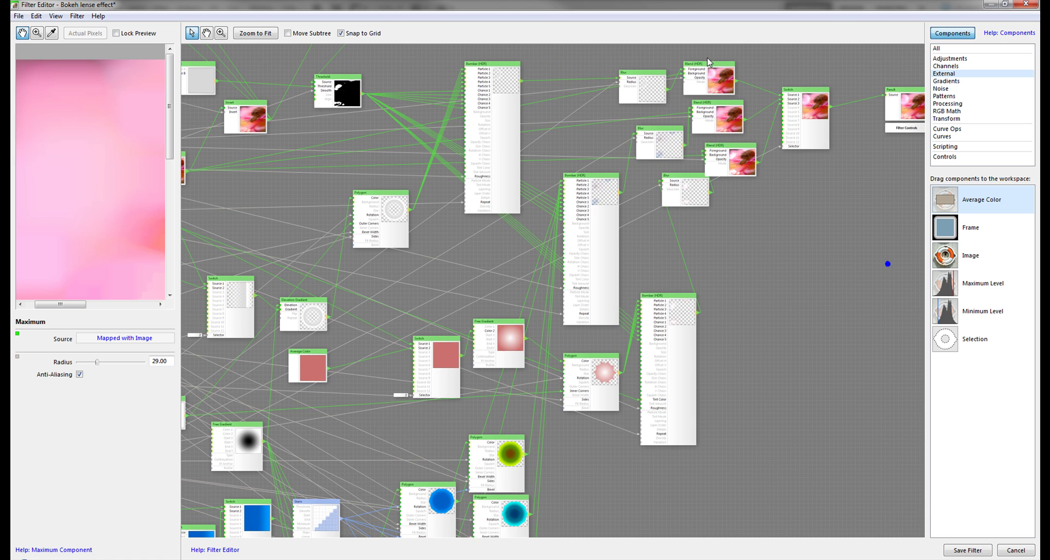
{"action": "left_click_drag", "start_coordinate": [720, 505], "coordinate": [868, 162]}
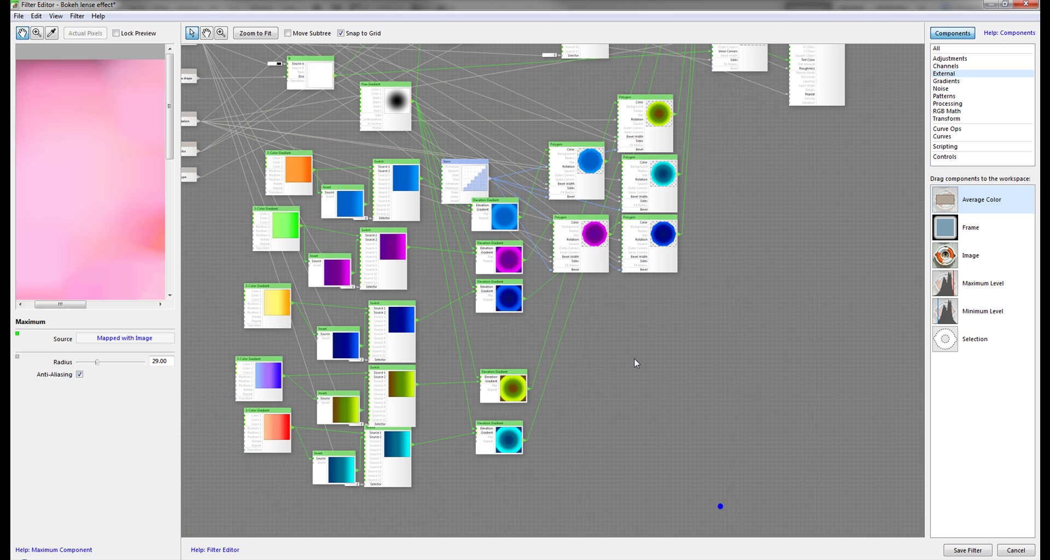
{"action": "left_click_drag", "start_coordinate": [596, 376], "coordinate": [706, 355]}
Inspect the blue Switch and the surrounding 3-Color Gradient, Invert and Elevation Gradient groups.
{"action": "left_click", "coordinate": [515, 188]}
{"action": "right_click", "coordinate": [523, 137]}
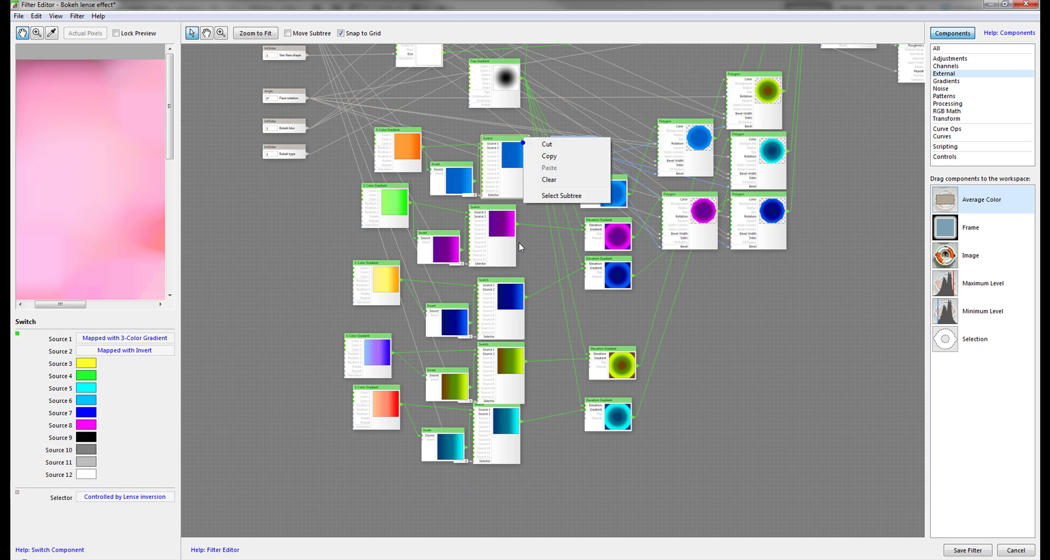
{"action": "right_click", "coordinate": [523, 274]}
{"action": "left_click", "coordinate": [768, 289]}
{"action": "left_click_drag", "start_coordinate": [814, 339], "coordinate": [788, 439]}
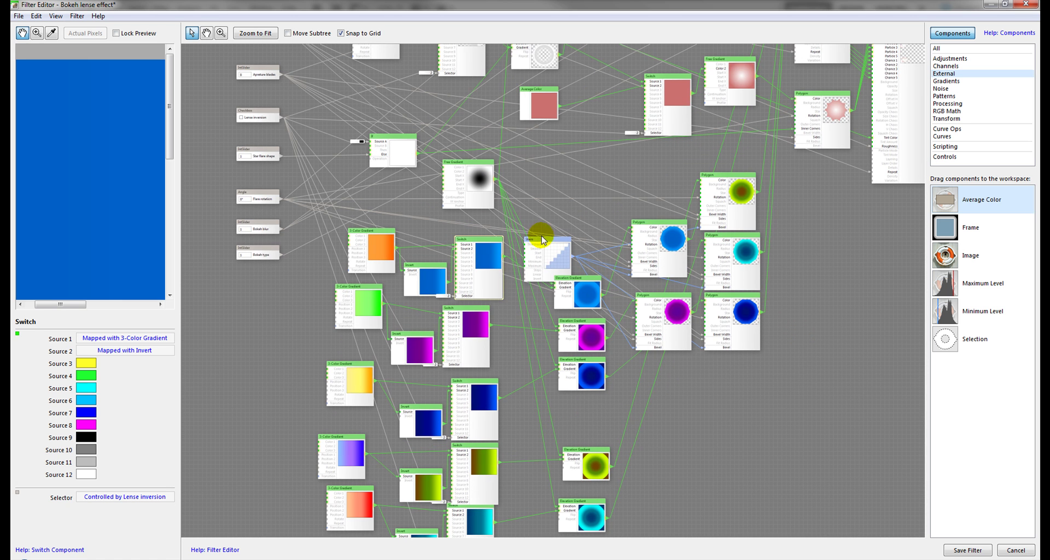
{"action": "left_click_drag", "start_coordinate": [750, 437], "coordinate": [781, 340]}
{"action": "right_click", "coordinate": [777, 336]}
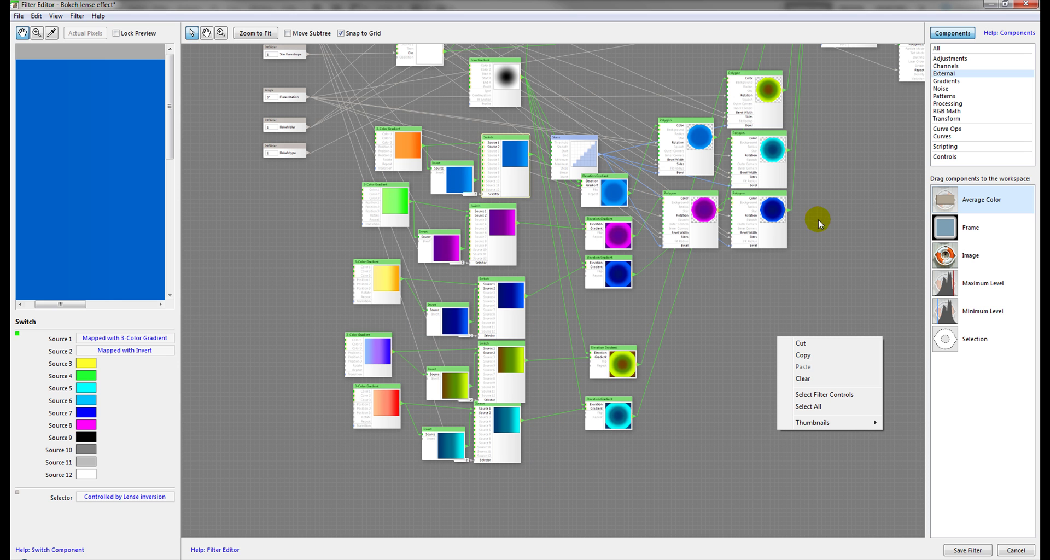
{"action": "left_click", "coordinate": [849, 234]}
Preview the coloured bokeh output of the Bomber (HDR) fed by the coloured Polygon components.
{"action": "left_click_drag", "start_coordinate": [867, 168], "coordinate": [714, 147]}
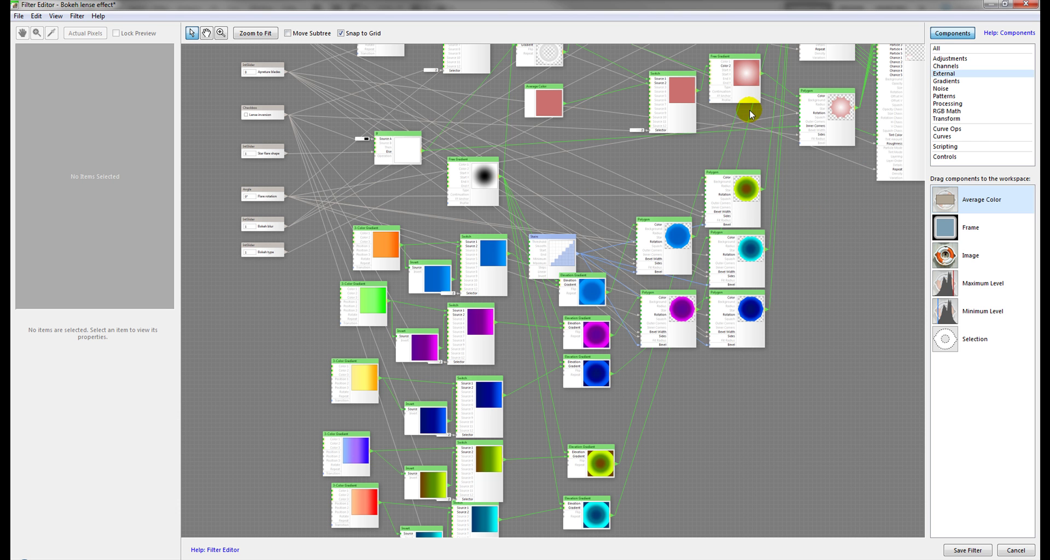
{"action": "left_click_drag", "start_coordinate": [825, 219], "coordinate": [605, 249]}
{"action": "left_click_drag", "start_coordinate": [813, 178], "coordinate": [844, 206]}
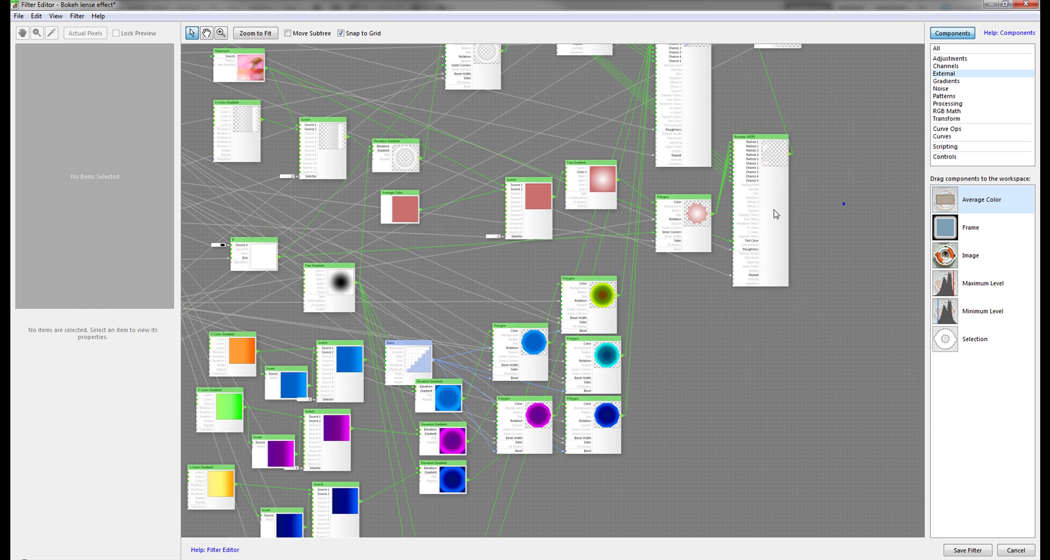
{"action": "left_click_drag", "start_coordinate": [819, 123], "coordinate": [840, 223]}
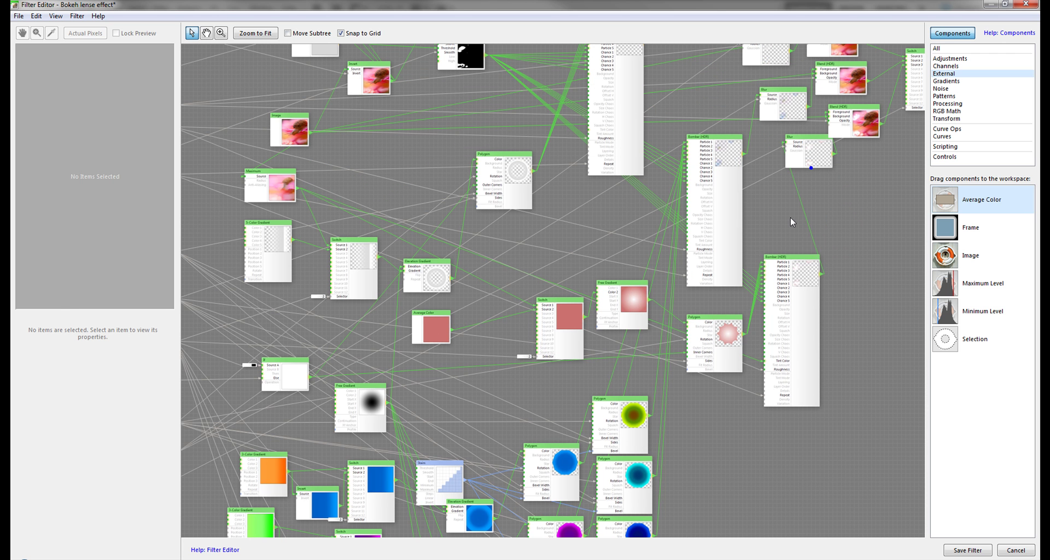
{"action": "left_click", "coordinate": [704, 214]}
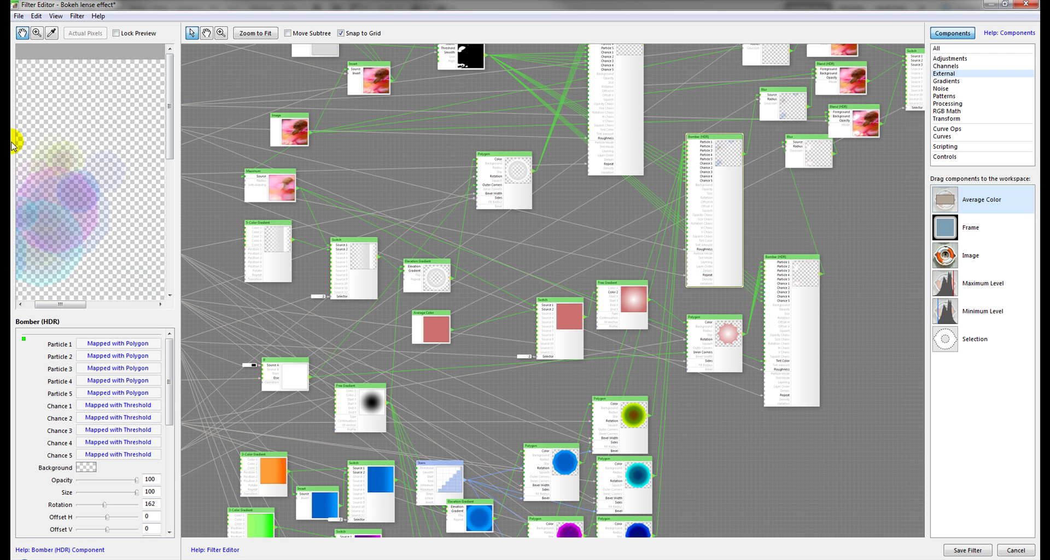
{"action": "mouse_move", "coordinate": [64, 302]}
{"action": "left_mouse_down"}
{"action": "mouse_move", "coordinate": [55, 304]}
{"action": "mouse_move", "coordinate": [117, 308]}
{"action": "mouse_move", "coordinate": [51, 303]}
{"action": "left_mouse_up"}
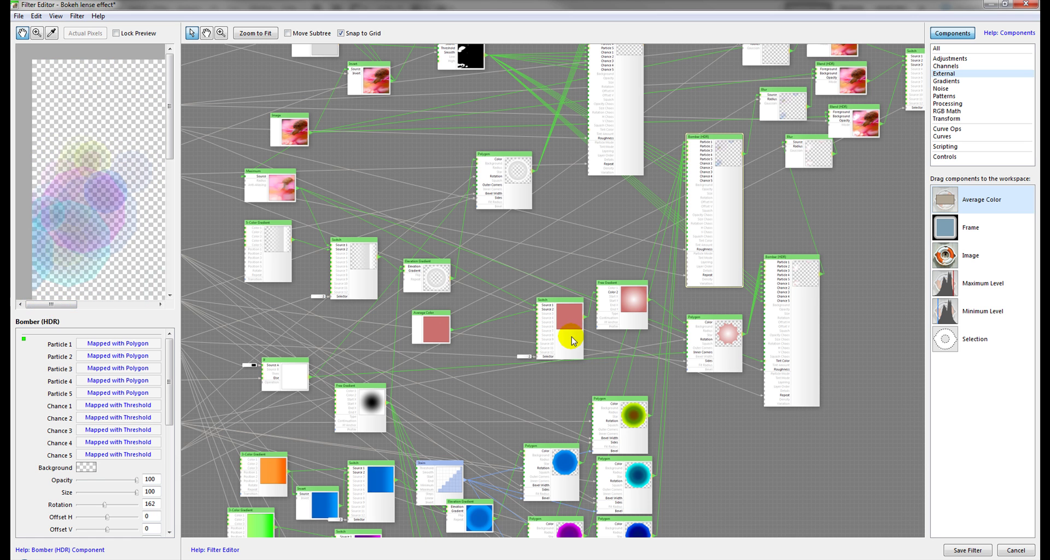
Examine up close how the coloured Switch, Elevation Gradient and Stairs components feed the five coloured Polygons.
{"action": "left_click_drag", "start_coordinate": [519, 382], "coordinate": [687, 79]}
{"action": "right_click", "coordinate": [687, 79]}
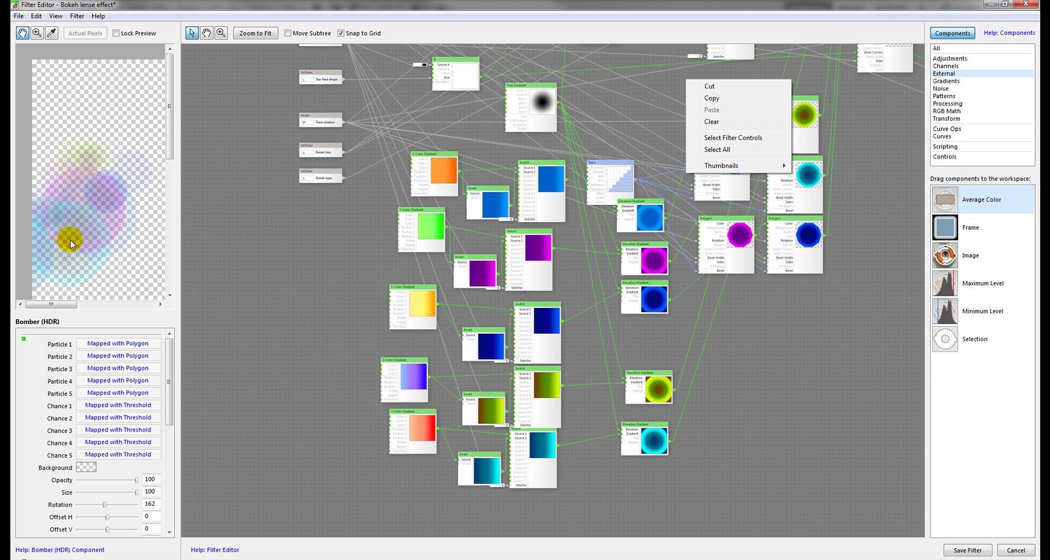
{"action": "left_click", "coordinate": [764, 357]}
{"action": "scroll", "coordinate": [654, 277], "scroll_direction": "up", "scroll_amount": 3}
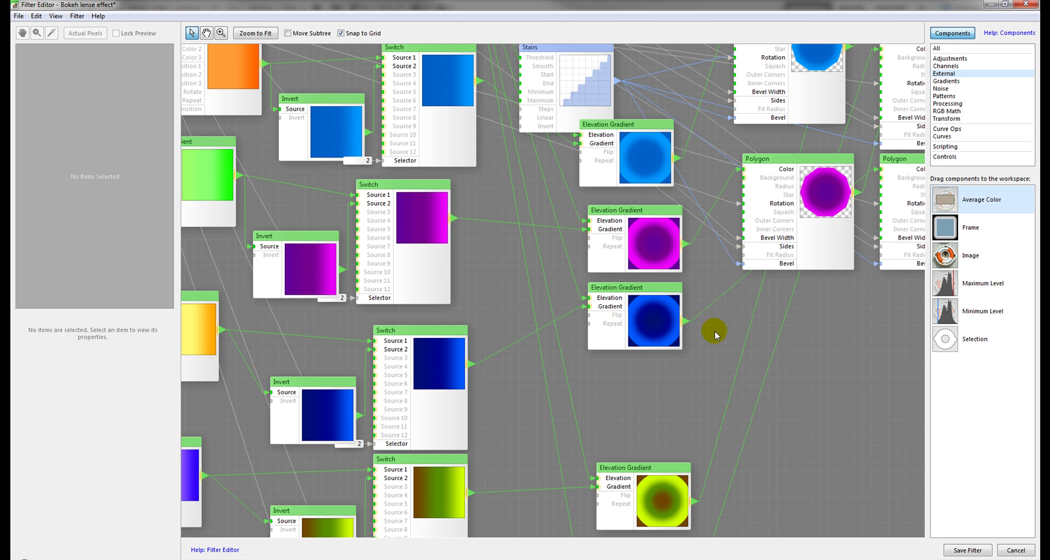
{"action": "left_click_drag", "start_coordinate": [760, 330], "coordinate": [791, 489]}
{"action": "left_click_drag", "start_coordinate": [372, 164], "coordinate": [180, 34]}
{"action": "left_click_drag", "start_coordinate": [831, 113], "coordinate": [828, 319]}
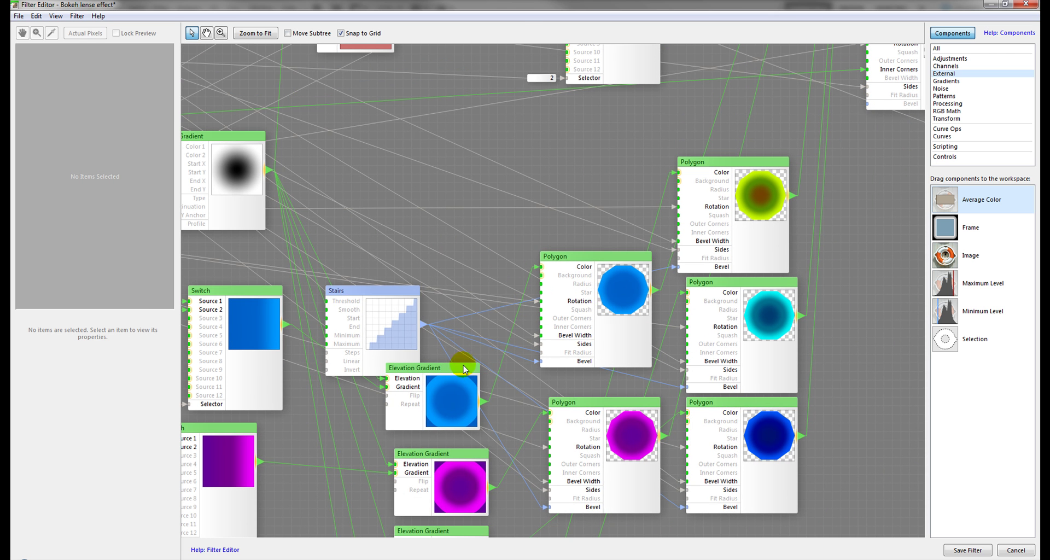
Inspect the yellow-green Polygon's settings and preview the Bomber (HDR) that combines the coloured Polygons.
{"action": "left_click_drag", "start_coordinate": [844, 224], "coordinate": [796, 309]}
{"action": "left_click", "coordinate": [689, 312]}
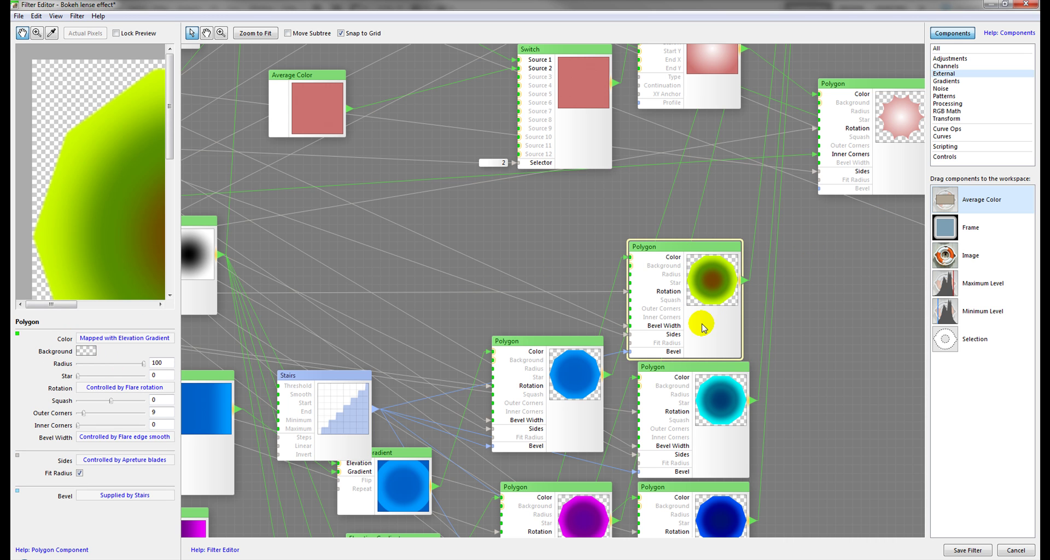
{"action": "left_click_drag", "start_coordinate": [857, 242], "coordinate": [632, 409]}
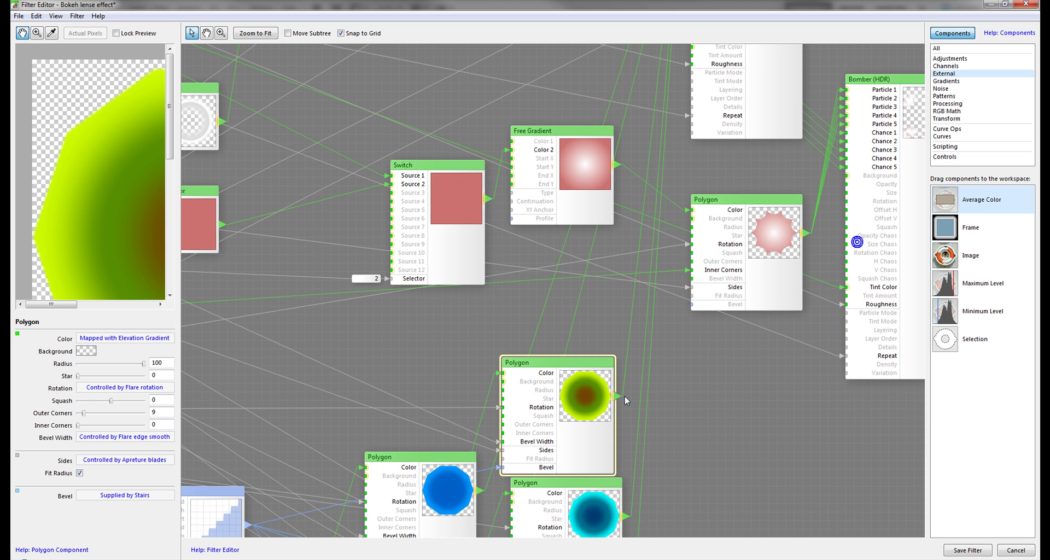
{"action": "left_click_drag", "start_coordinate": [663, 168], "coordinate": [651, 319]}
{"action": "left_click_drag", "start_coordinate": [616, 103], "coordinate": [577, 201]}
{"action": "left_click", "coordinate": [729, 115]}
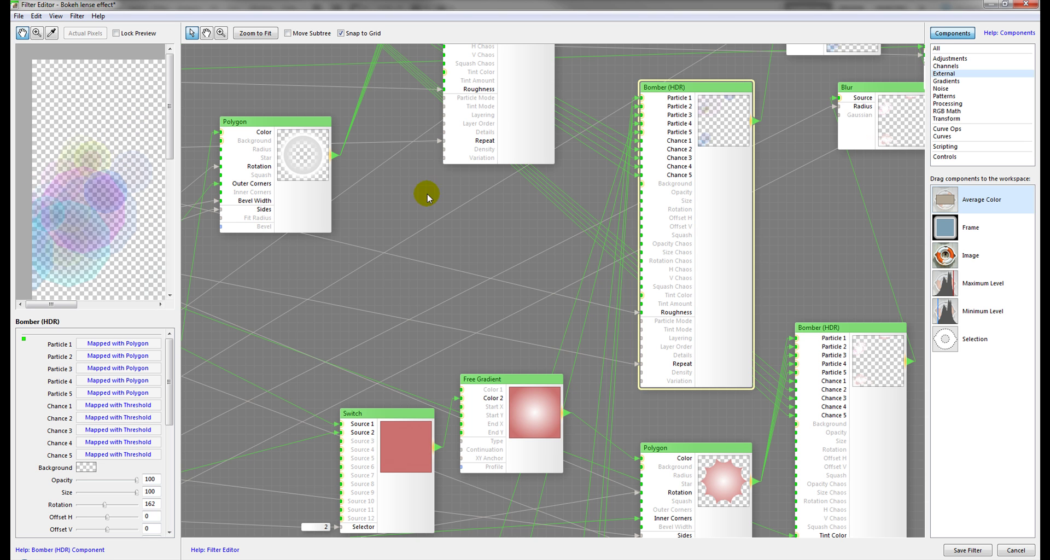
Inspect the settings and preview of the pink star-shaped Polygon fed by the Free Gradient.
{"action": "scroll", "coordinate": [766, 365], "scroll_direction": "down", "scroll_amount": 5}
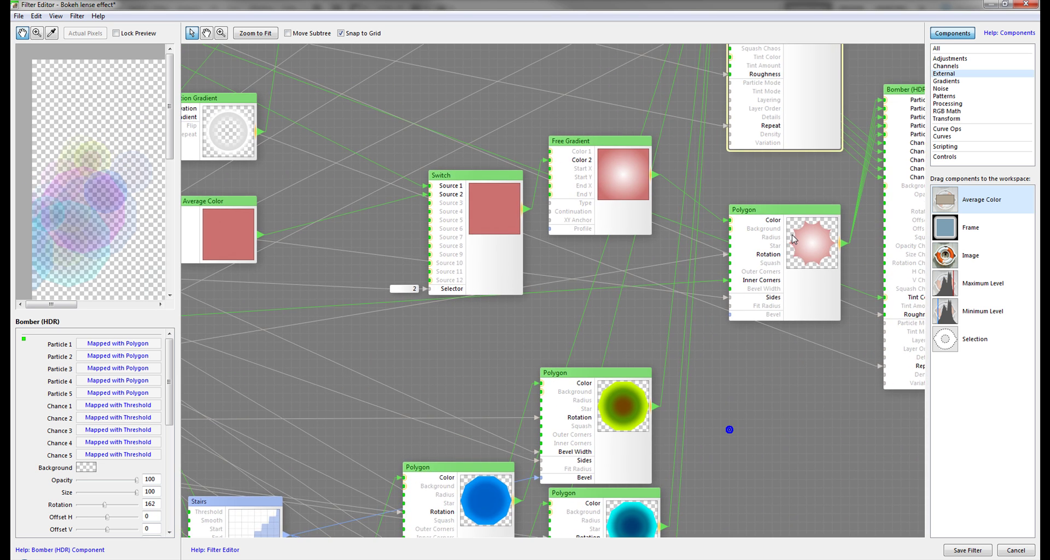
{"action": "left_click_drag", "start_coordinate": [362, 270], "coordinate": [417, 269]}
{"action": "right_click", "coordinate": [417, 270]}
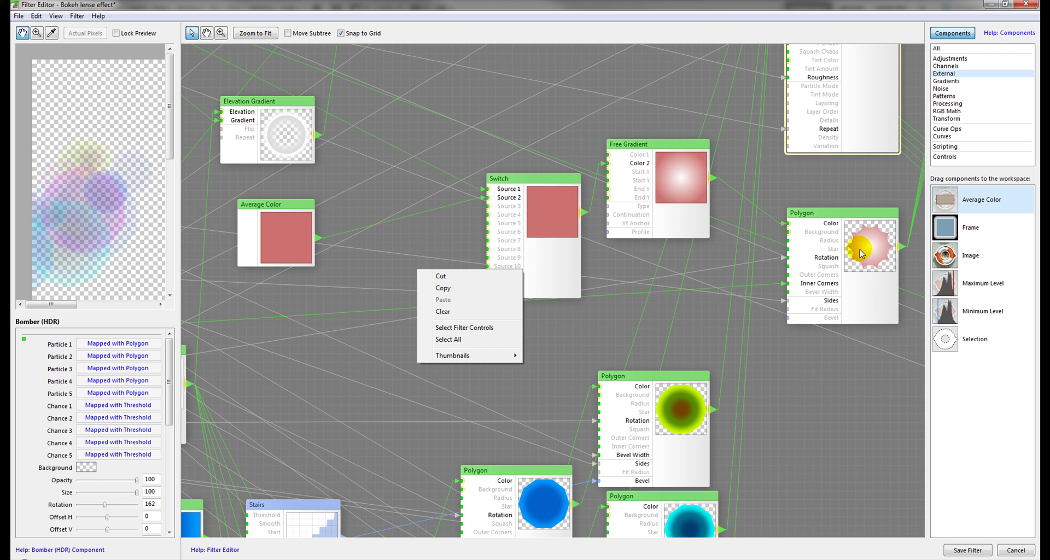
{"action": "left_click", "coordinate": [859, 250]}
{"action": "left_click", "coordinate": [413, 267]}
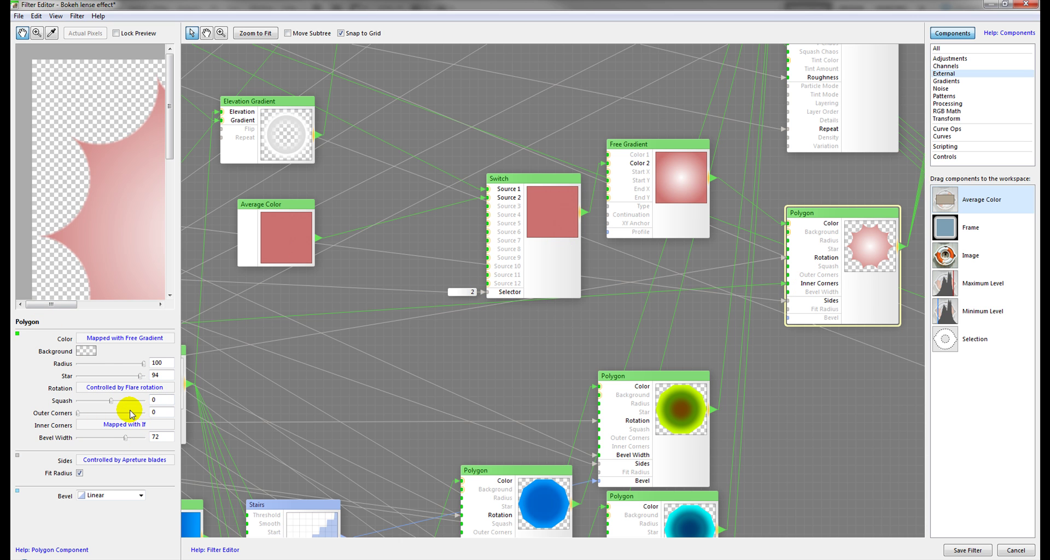
{"action": "left_click_drag", "start_coordinate": [370, 360], "coordinate": [401, 379]}
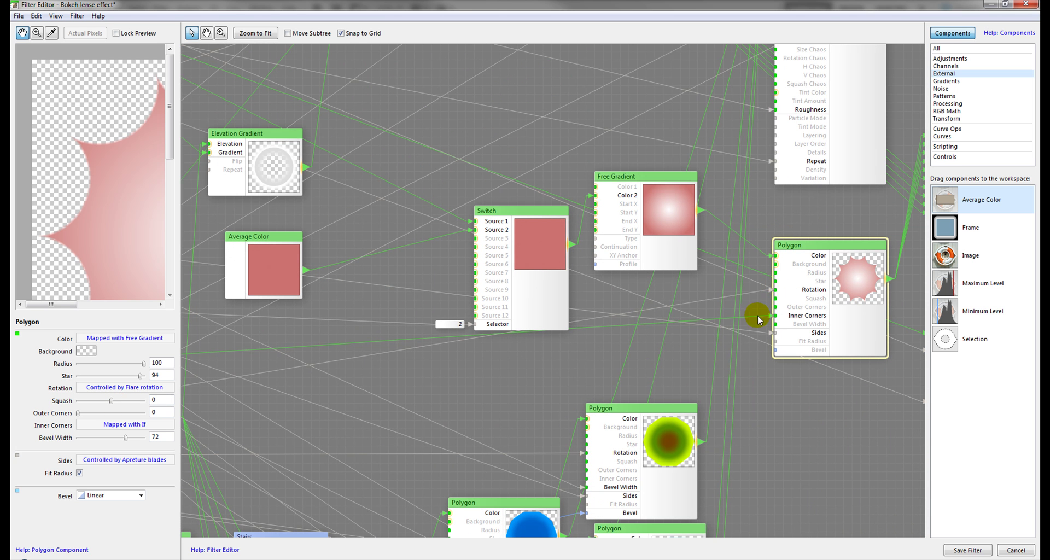
Trace the star-shaped Polygon's Inner Corners input back to the If component and show that component's settings.
{"action": "left_click_drag", "start_coordinate": [263, 385], "coordinate": [605, 326]}
{"action": "left_click_drag", "start_coordinate": [251, 366], "coordinate": [581, 370]}
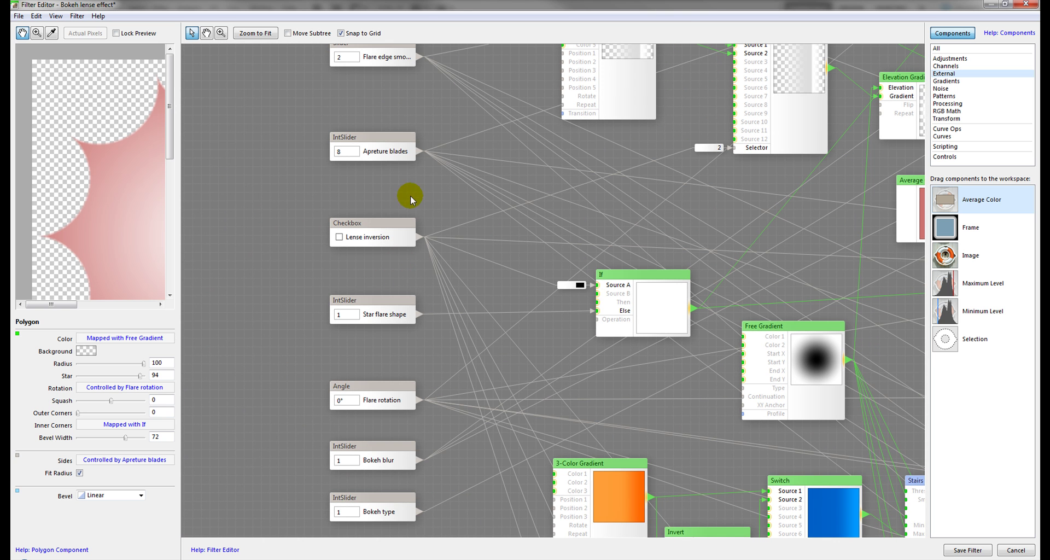
{"action": "left_click", "coordinate": [632, 284]}
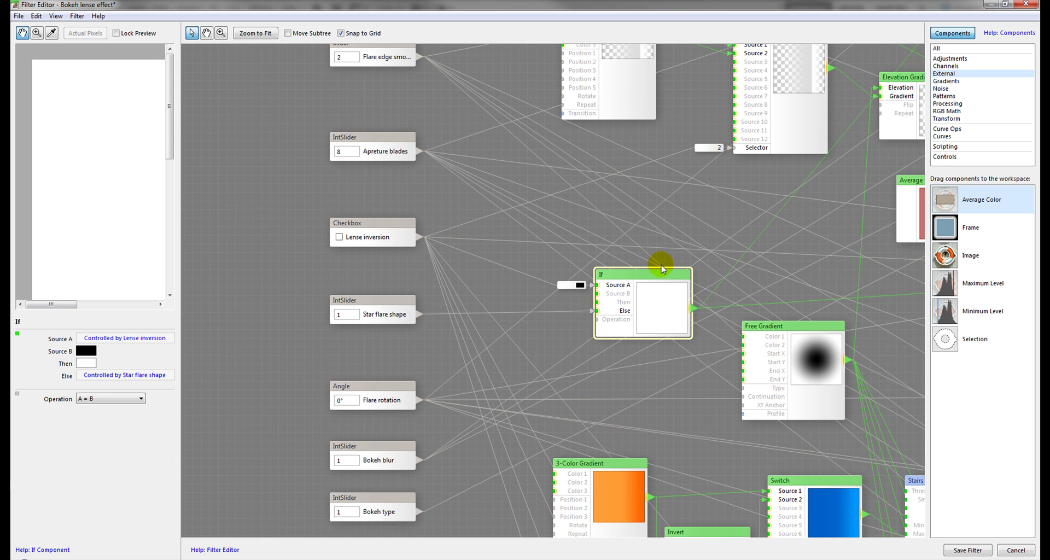
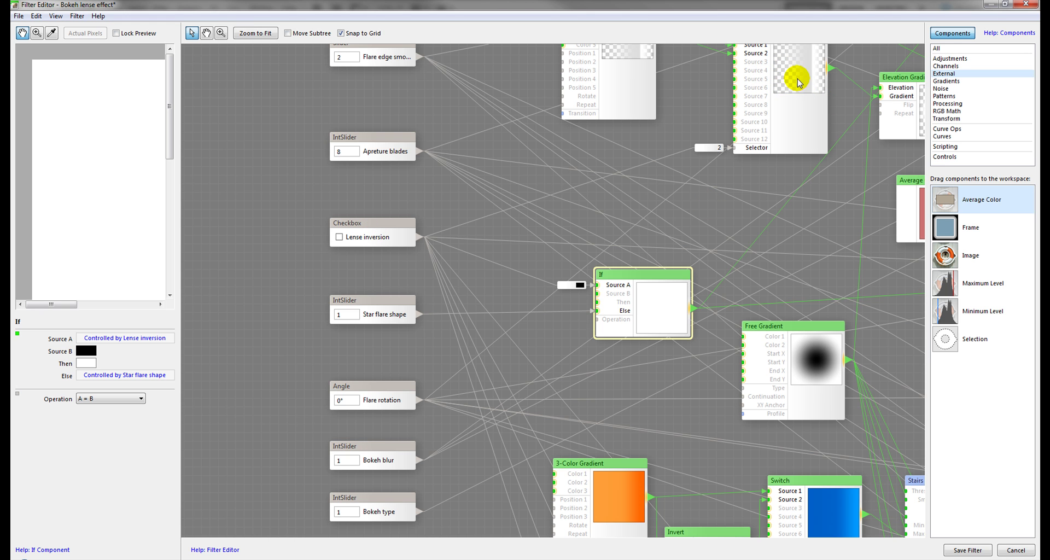
Follow the If component's output across the graph to the pink star-shaped Polygon.
{"action": "left_click_drag", "start_coordinate": [682, 95], "coordinate": [629, 196]}
{"action": "left_click_drag", "start_coordinate": [632, 255], "coordinate": [607, 96]}
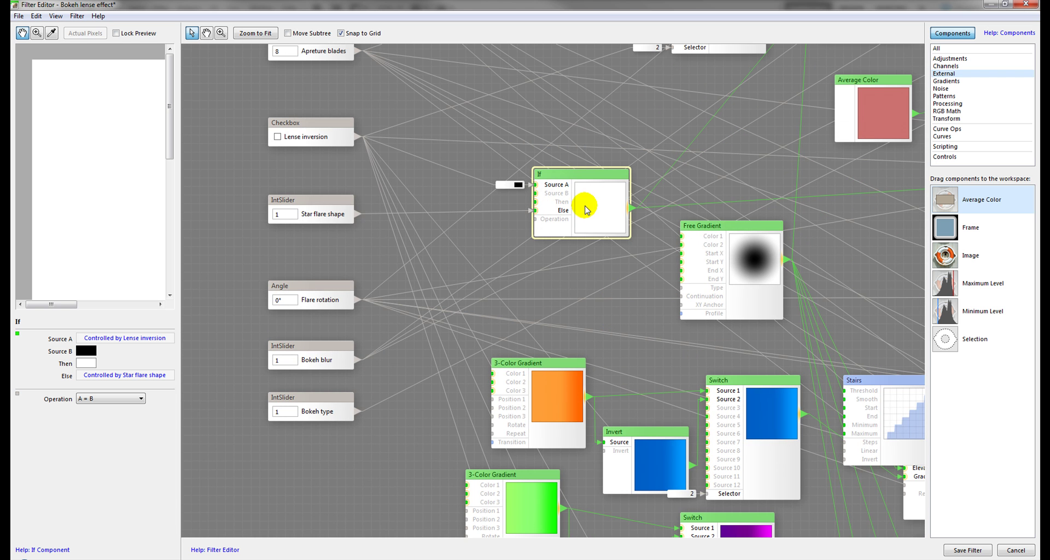
{"action": "left_click_drag", "start_coordinate": [701, 183], "coordinate": [469, 172]}
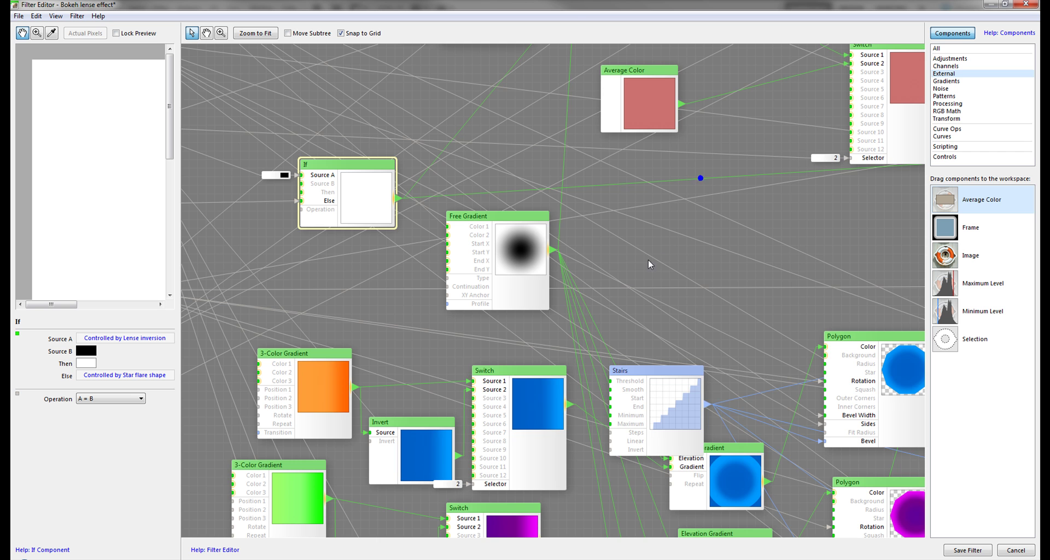
{"action": "left_click_drag", "start_coordinate": [662, 280], "coordinate": [303, 271]}
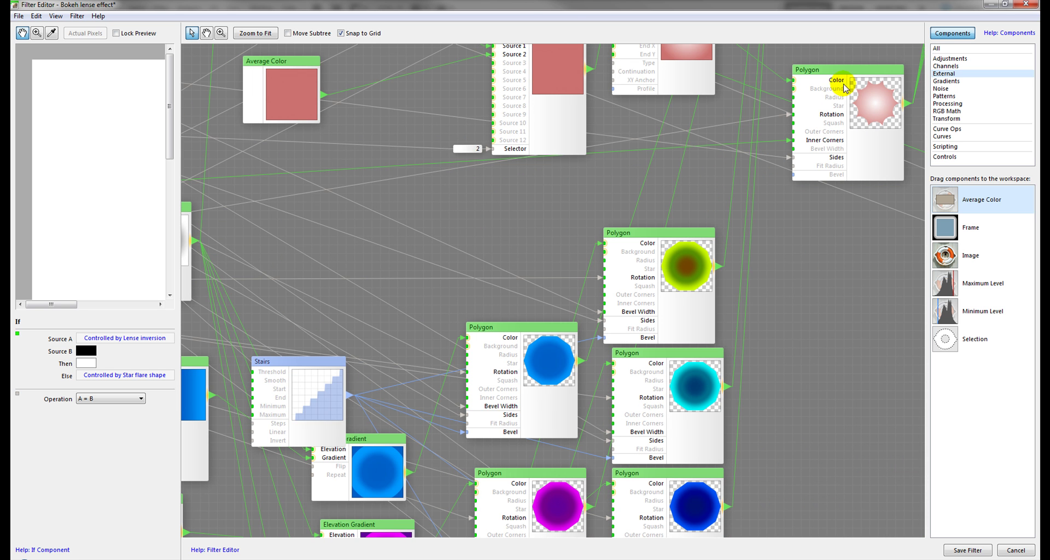
{"action": "left_click_drag", "start_coordinate": [426, 97], "coordinate": [621, 294]}
Examine how the Extract RGB and Blend (HDR) components feed the grayscale Switch and the snail photo Switch after it.
{"action": "left_click_drag", "start_coordinate": [598, 130], "coordinate": [568, 365]}
{"action": "left_click_drag", "start_coordinate": [531, 133], "coordinate": [627, 559]}
{"action": "left_click_drag", "start_coordinate": [376, 233], "coordinate": [543, 339]}
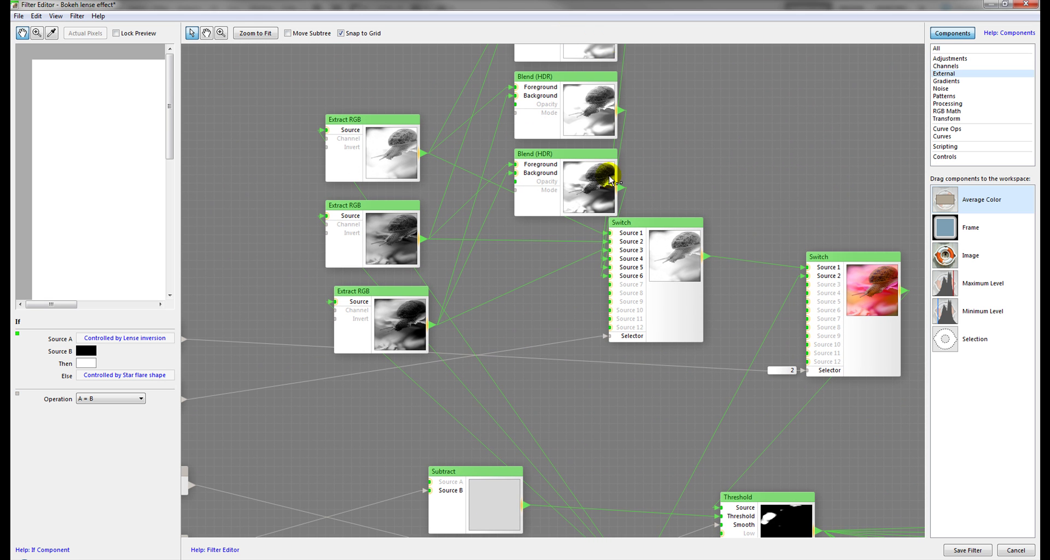
{"action": "left_click_drag", "start_coordinate": [682, 402], "coordinate": [603, 345]}
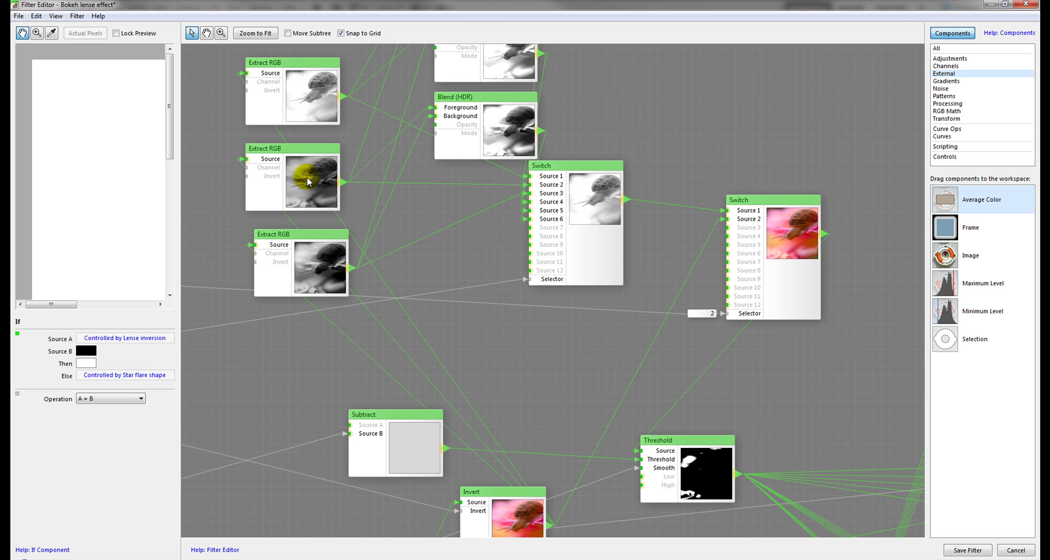
{"action": "right_click", "coordinate": [428, 208]}
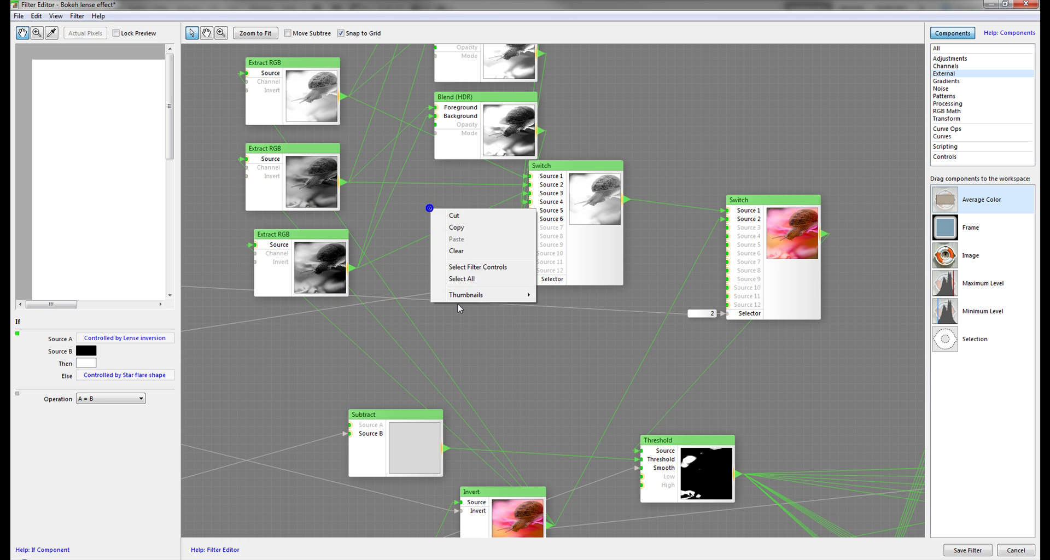
{"action": "left_click", "coordinate": [450, 287]}
{"action": "left_click_drag", "start_coordinate": [640, 86], "coordinate": [728, 203]}
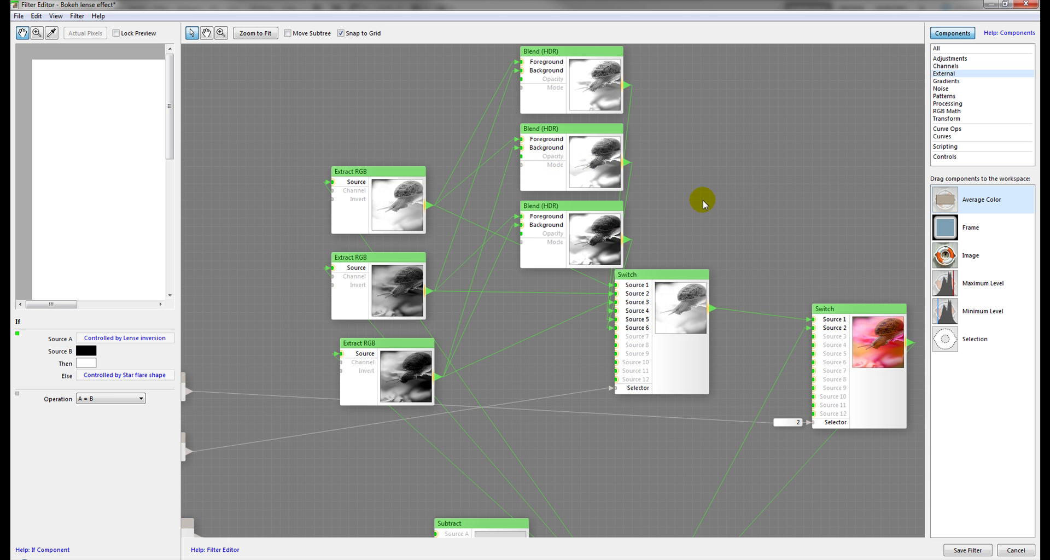
Find the three Blend (HDR) components near the Result and inspect the first one's settings and preview.
{"action": "scroll", "coordinate": [699, 199], "scroll_direction": "down", "scroll_amount": 2}
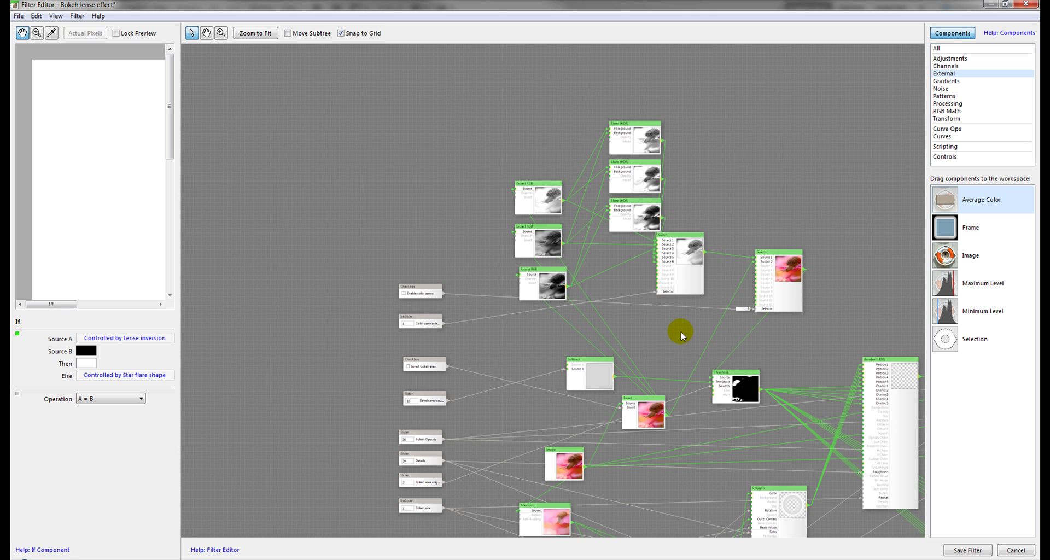
{"action": "left_click_drag", "start_coordinate": [680, 324], "coordinate": [501, 179]}
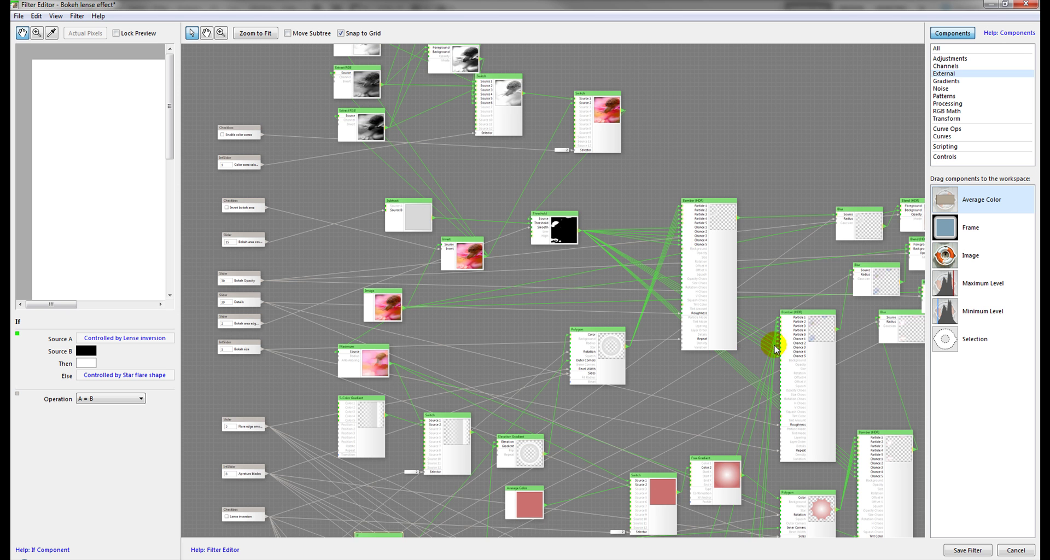
{"action": "left_click_drag", "start_coordinate": [863, 398], "coordinate": [511, 372]}
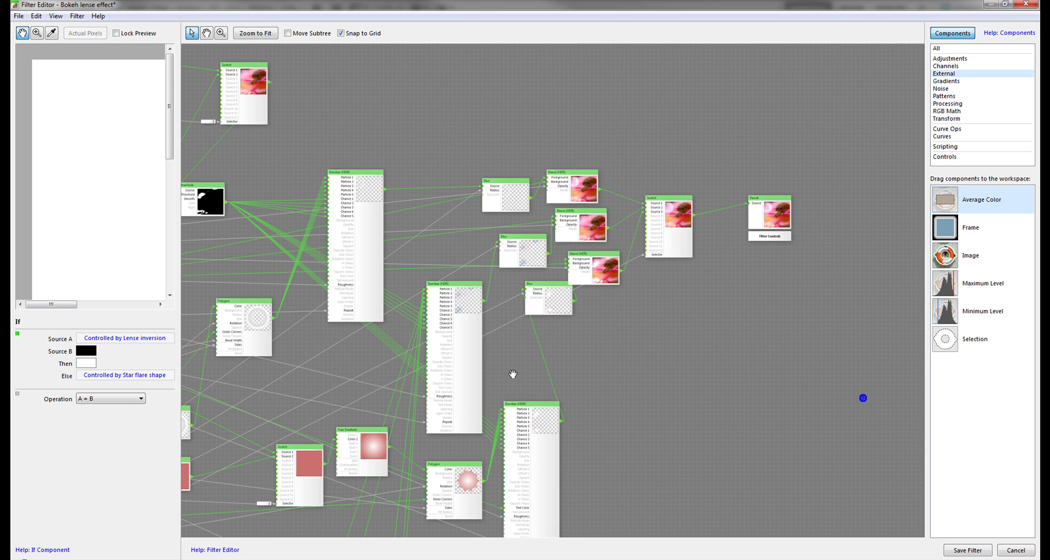
{"action": "left_click", "coordinate": [570, 188]}
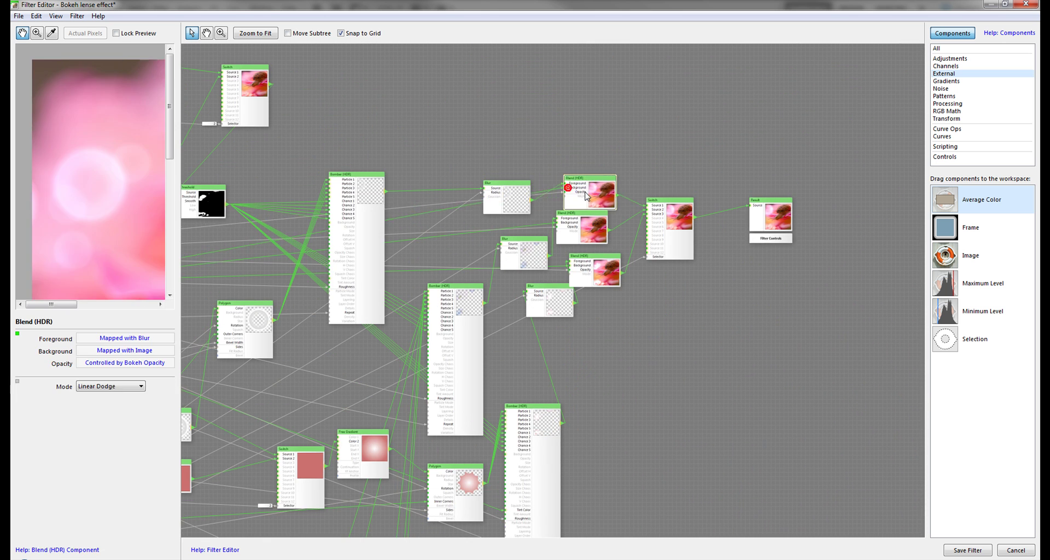
{"action": "left_click_drag", "start_coordinate": [46, 301], "coordinate": [38, 303]}
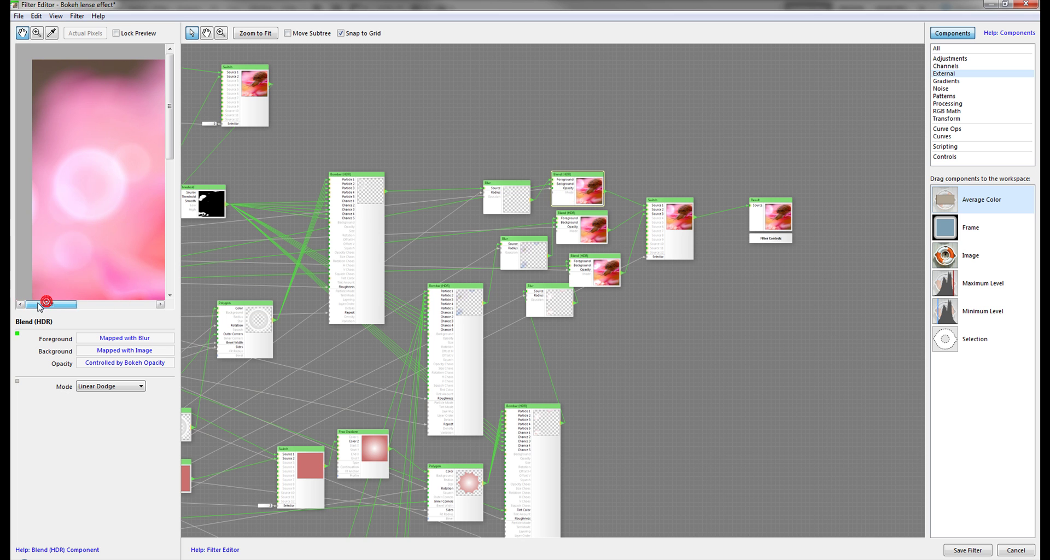
Inspect the other two Blend (HDR) components, the Switch that chooses between them, and the Result.
{"action": "left_click", "coordinate": [591, 230]}
{"action": "left_click_drag", "start_coordinate": [66, 303], "coordinate": [117, 312]}
{"action": "left_click", "coordinate": [65, 303]}
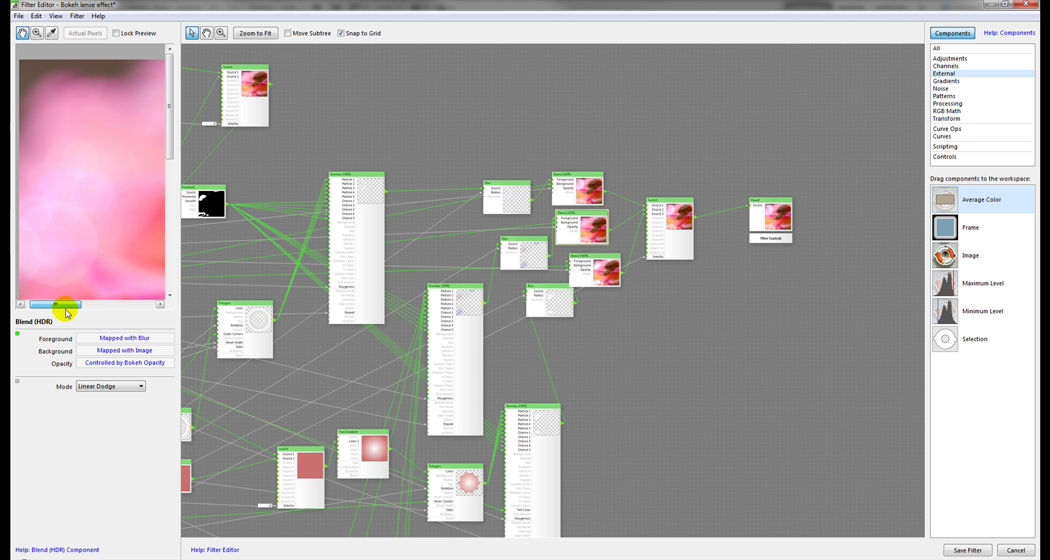
{"action": "left_click", "coordinate": [616, 264]}
{"action": "left_click", "coordinate": [673, 229]}
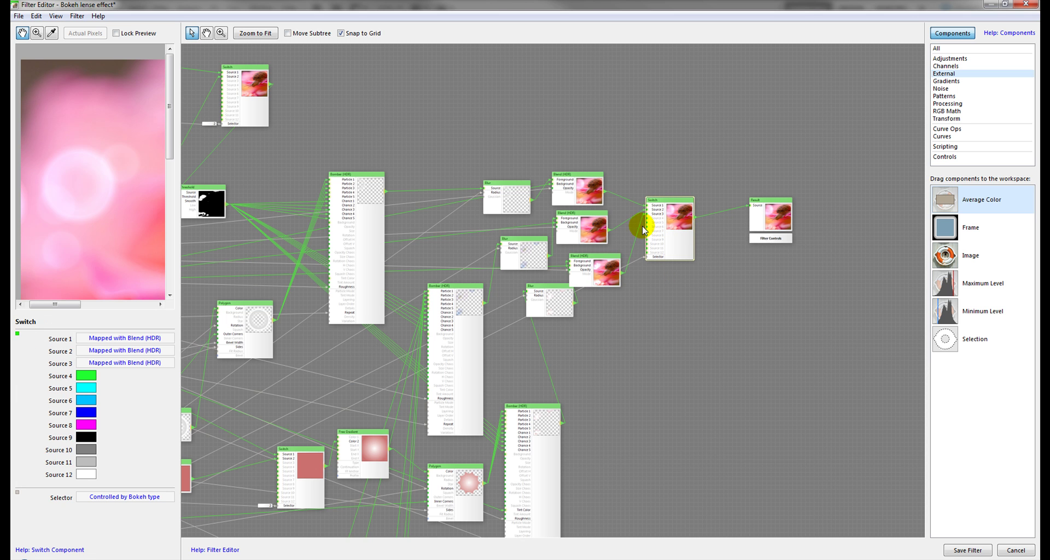
{"action": "left_click", "coordinate": [777, 215]}
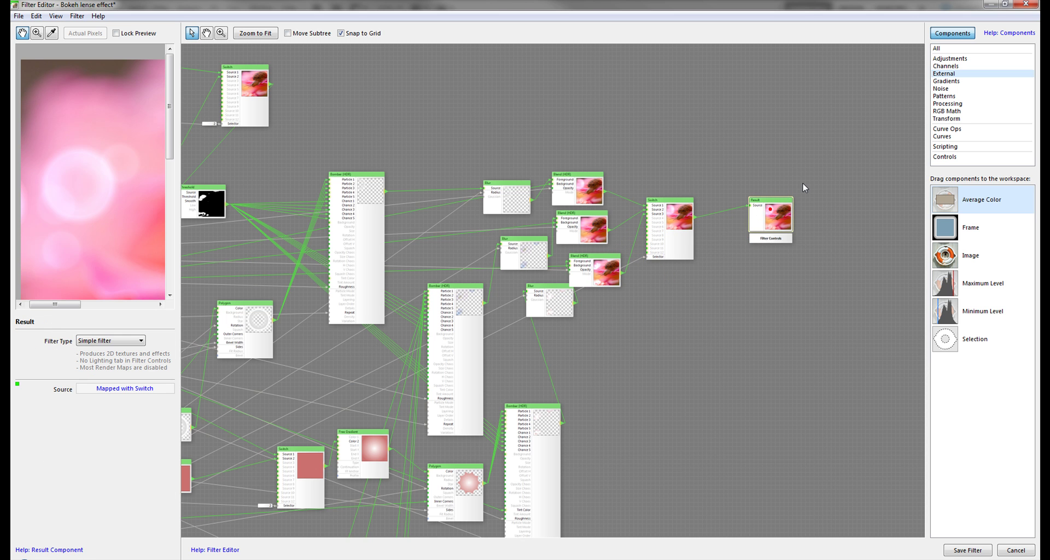
Inspect the star flare branch by previewing its Blur, Average Color and Blend (HDR) components.
{"action": "left_click_drag", "start_coordinate": [607, 340], "coordinate": [850, 208]}
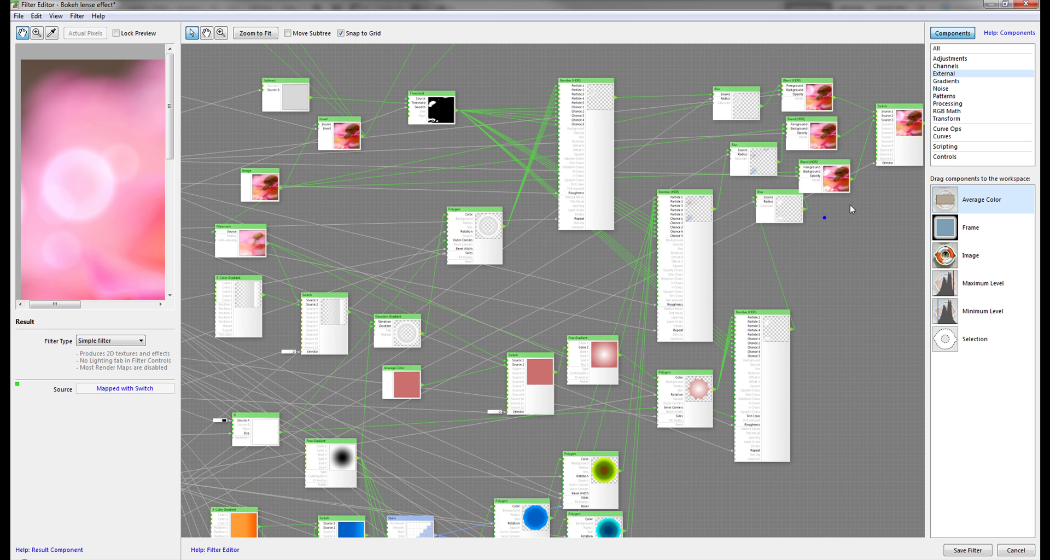
{"action": "left_click", "coordinate": [788, 211]}
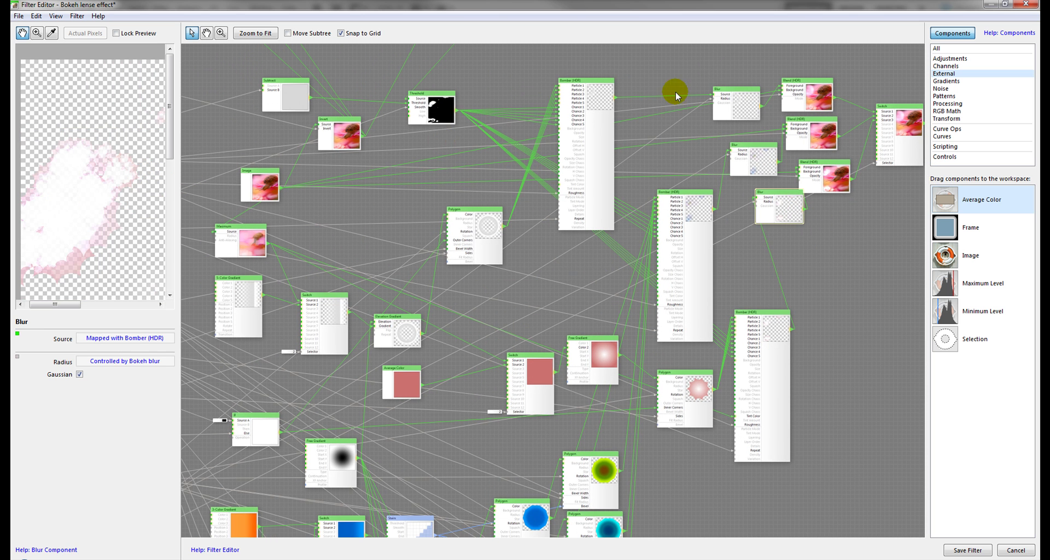
{"action": "left_click_drag", "start_coordinate": [856, 362], "coordinate": [851, 294]}
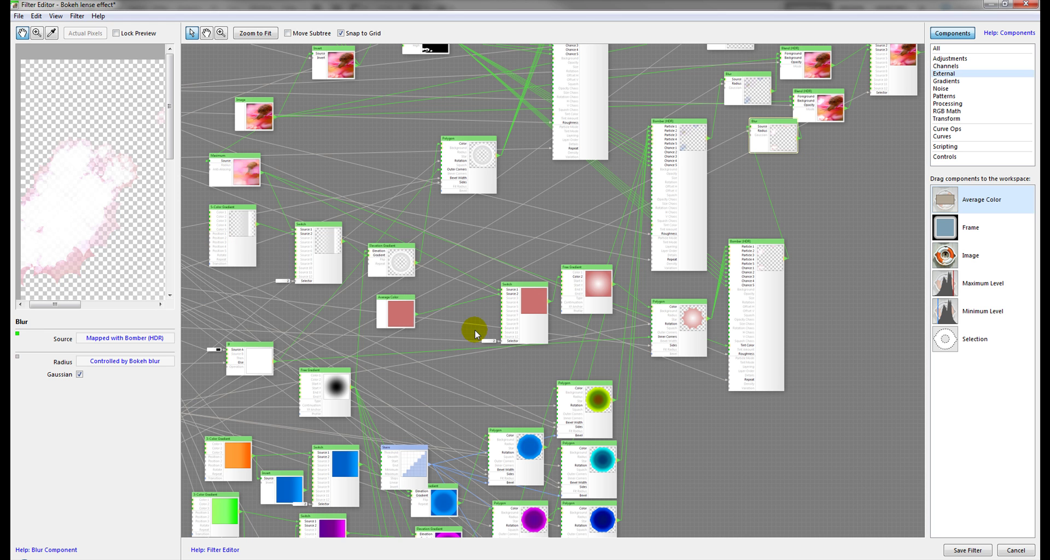
{"action": "left_click", "coordinate": [398, 301]}
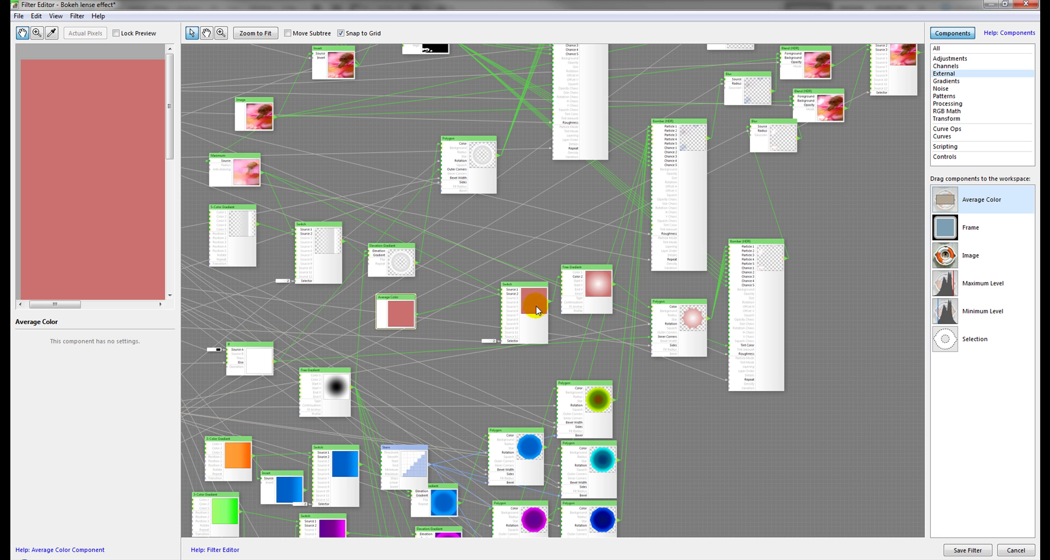
{"action": "left_click", "coordinate": [797, 112]}
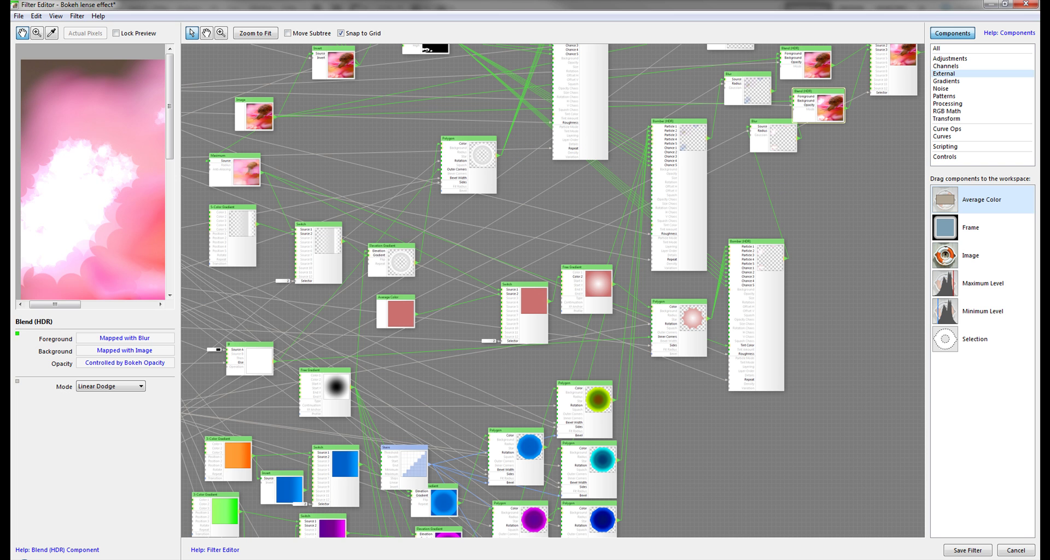
Leave the filter editor without saving the changes and show the Bokeh lense effect's settings.
{"action": "left_click", "coordinate": [1015, 550]}
{"action": "left_click", "coordinate": [535, 322]}
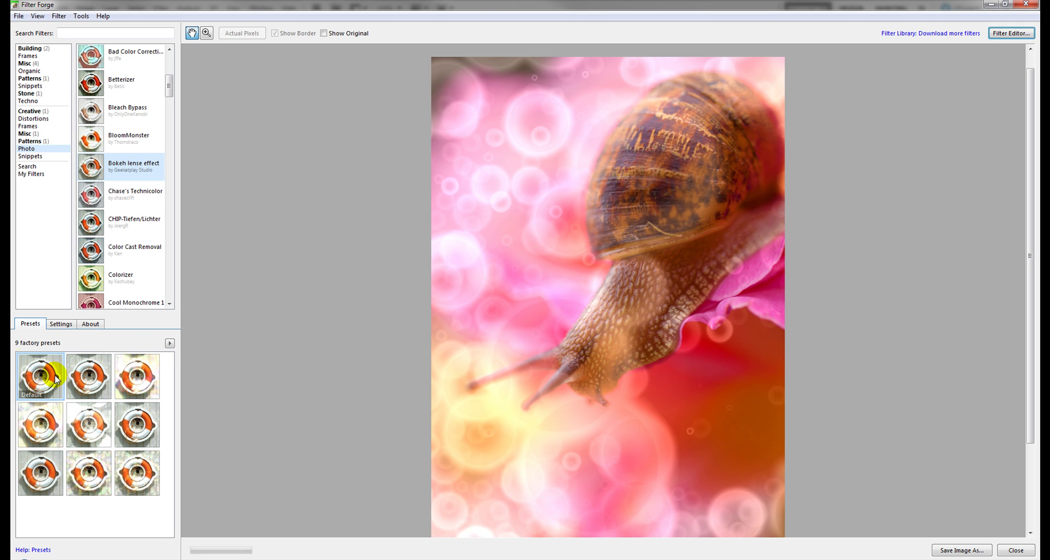
{"action": "left_click", "coordinate": [52, 325]}
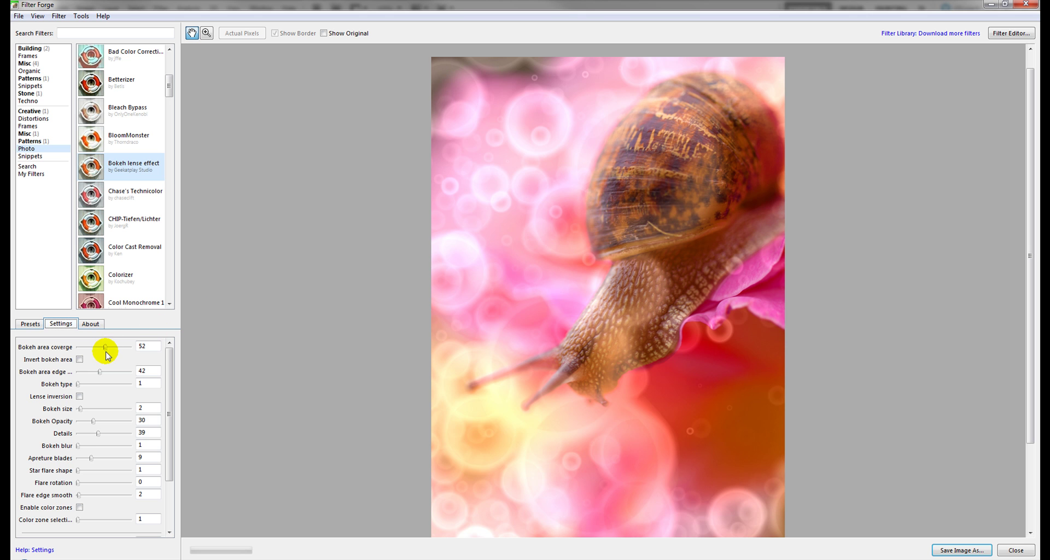
Try Bokeh area coverge at 100, reduce it to 33, and test Invert bokeh area on and off.
{"action": "left_click_drag", "start_coordinate": [106, 350], "coordinate": [139, 350]}
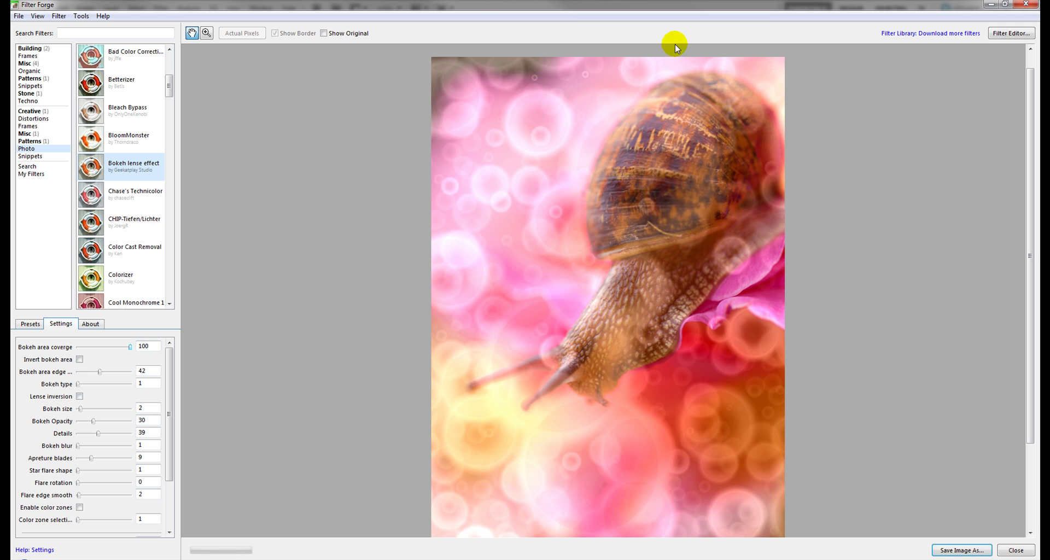
{"action": "left_click", "coordinate": [97, 347]}
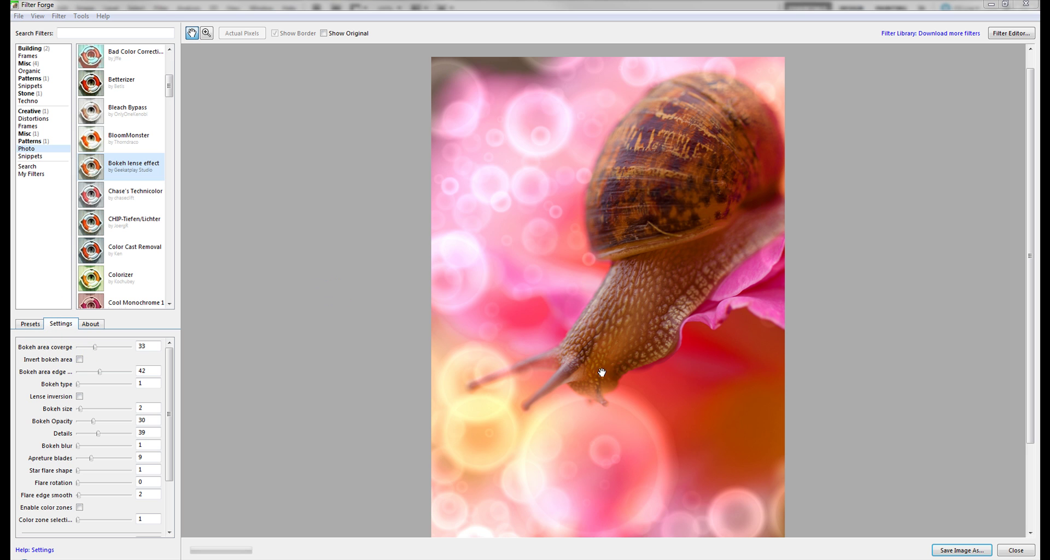
{"action": "left_click", "coordinate": [79, 360]}
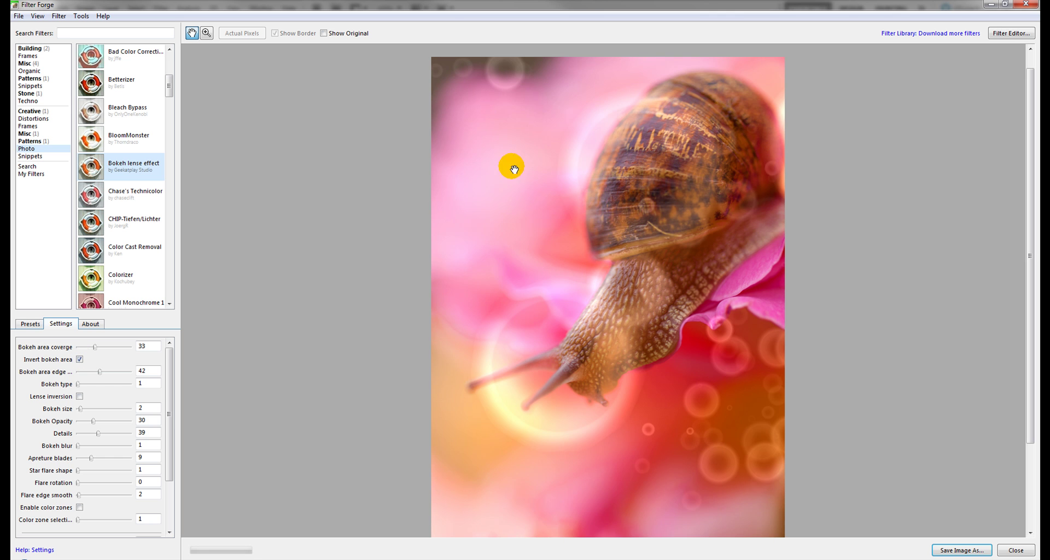
{"action": "left_click", "coordinate": [79, 360]}
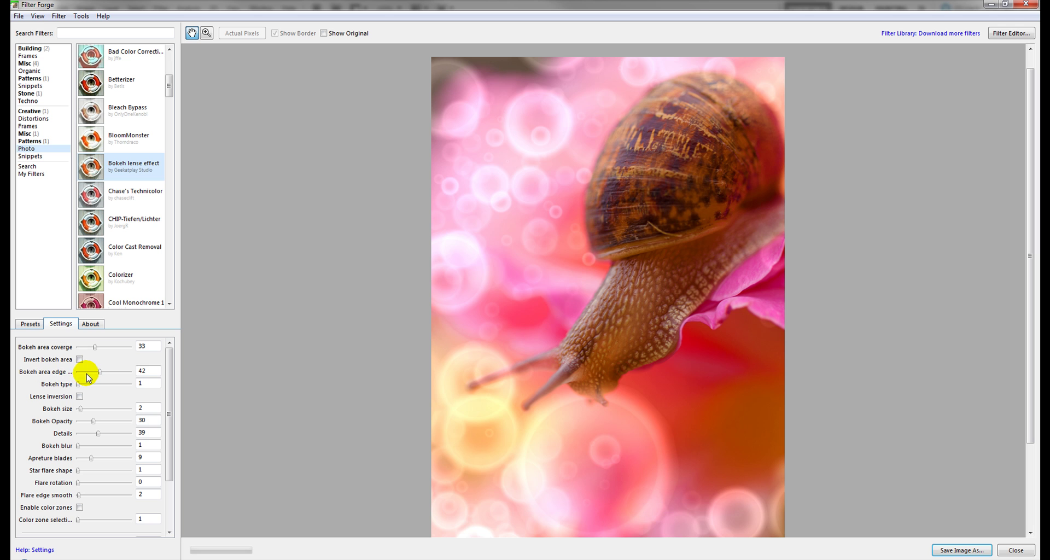
Open a copy of the filter for editing and preview its Threshold and Invert components.
{"action": "left_click", "coordinate": [1010, 32]}
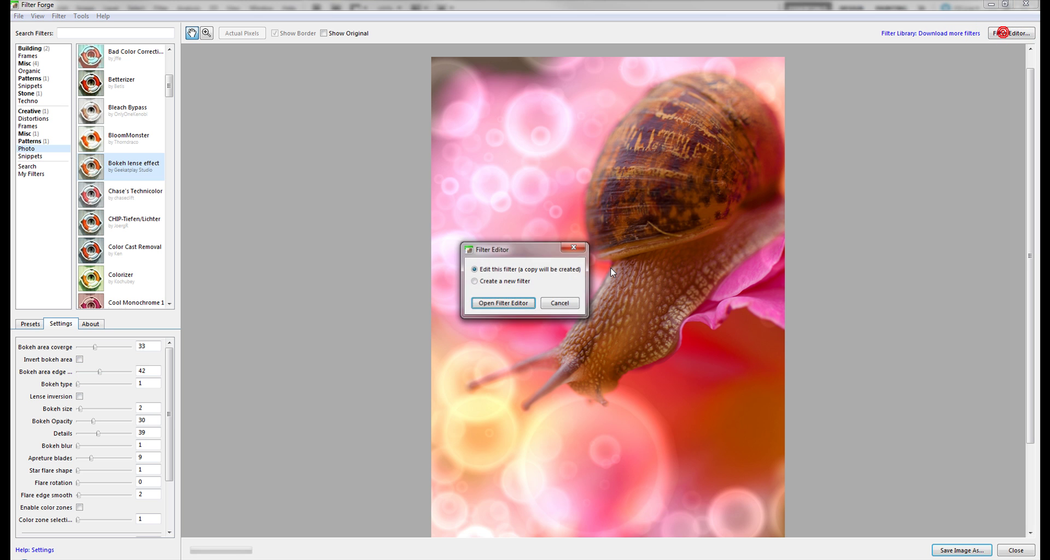
{"action": "left_click", "coordinate": [499, 303]}
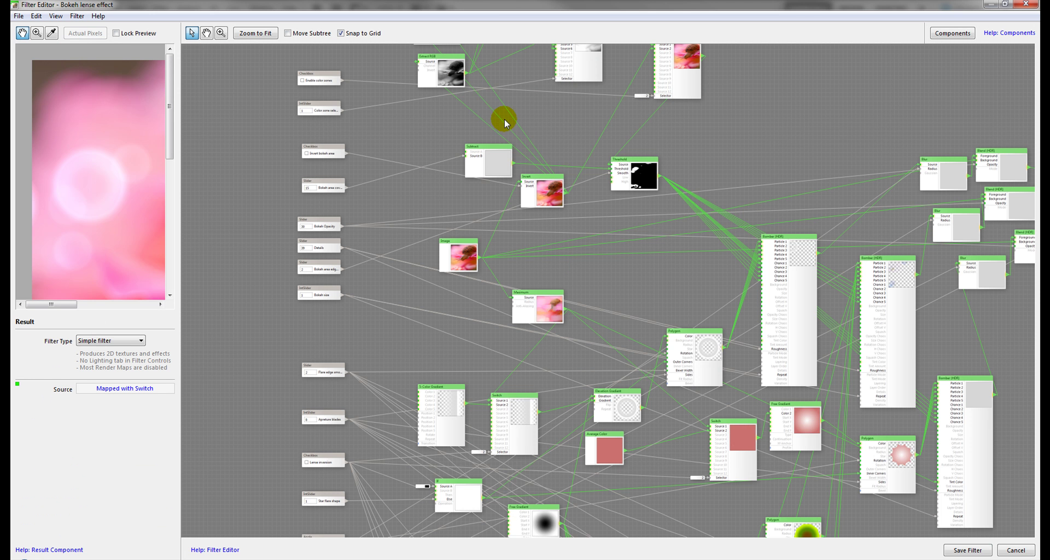
{"action": "left_click_drag", "start_coordinate": [510, 74], "coordinate": [512, 193]}
{"action": "left_click", "coordinate": [631, 284]}
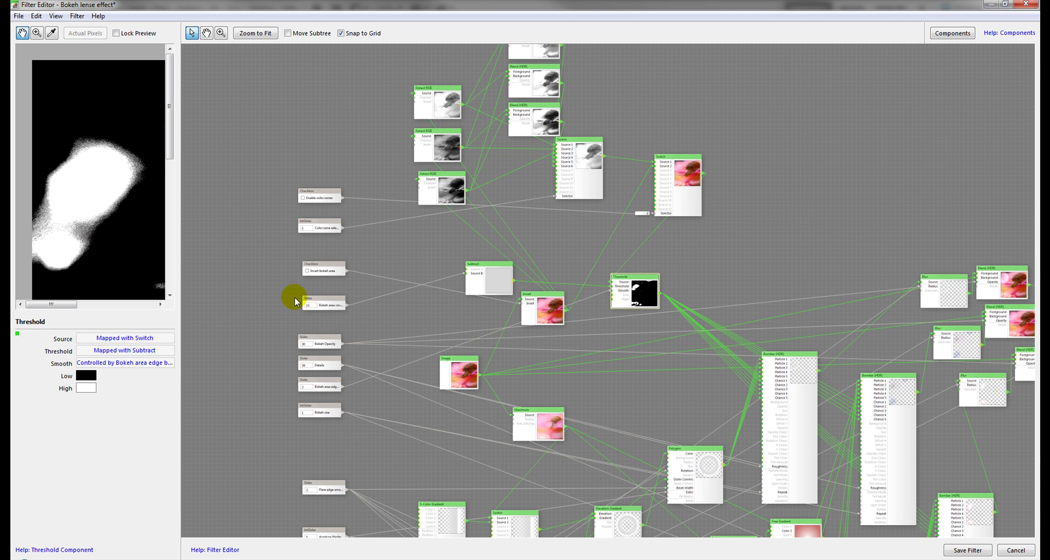
{"action": "left_click", "coordinate": [535, 315]}
{"action": "left_click", "coordinate": [640, 299]}
Set the Bokeh area edge blur slider to 50 and lock the preview to the Threshold component.
{"action": "left_click", "coordinate": [366, 400]}
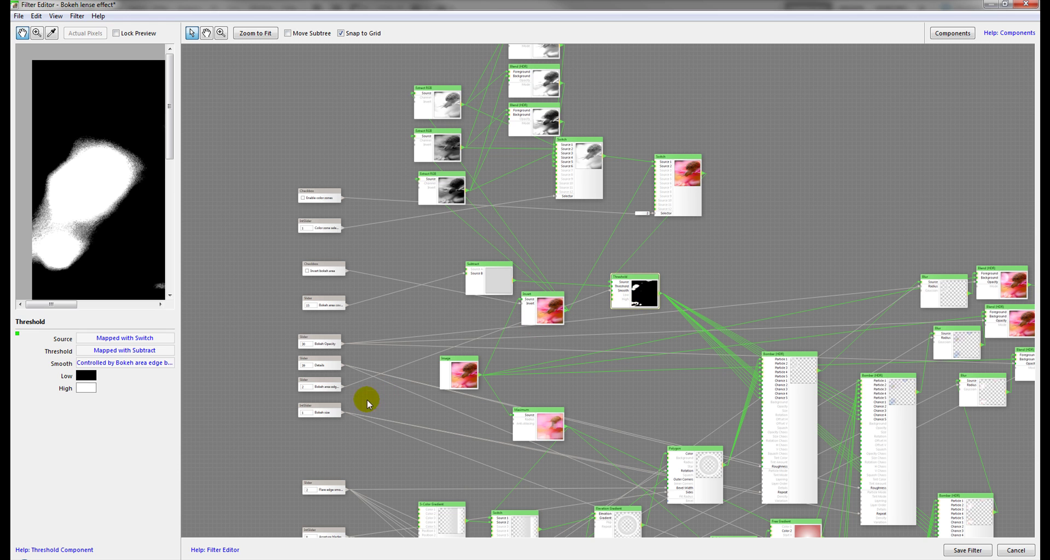
{"action": "left_click", "coordinate": [331, 389]}
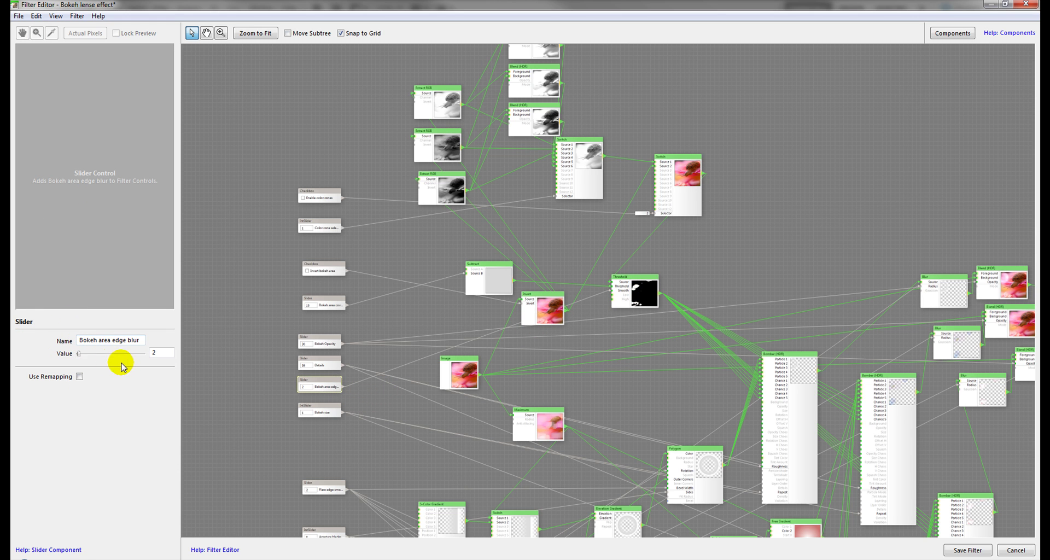
{"action": "left_click_drag", "start_coordinate": [90, 354], "coordinate": [111, 355]}
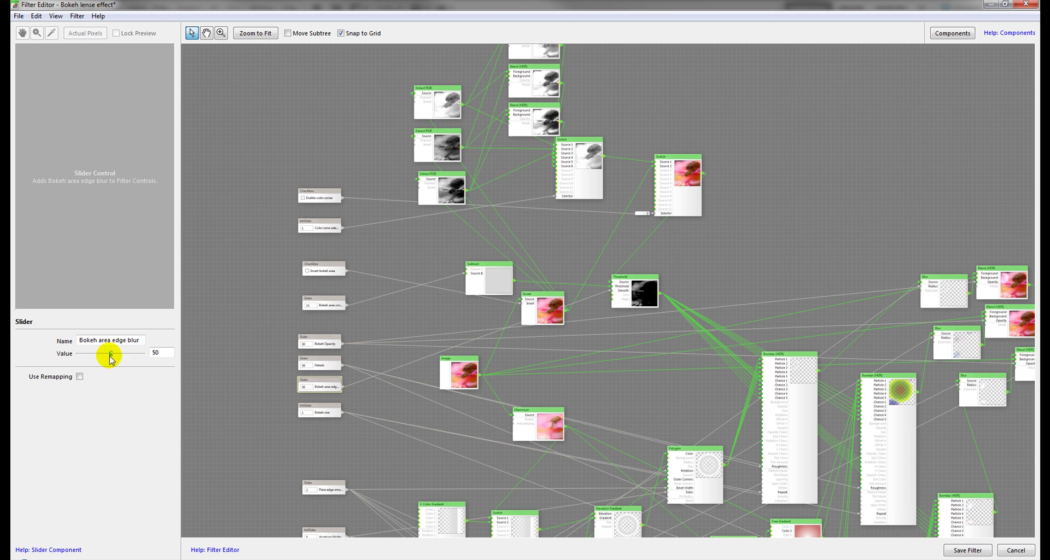
{"action": "left_click", "coordinate": [651, 291]}
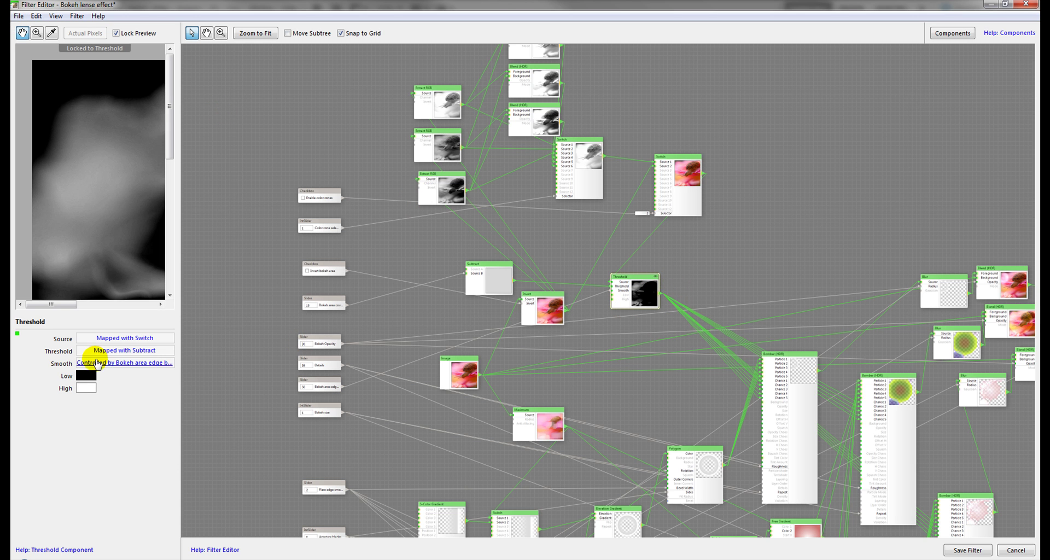
Try Bokeh area edge blur at 80 and 15, and return it to 2.
{"action": "left_click", "coordinate": [336, 382]}
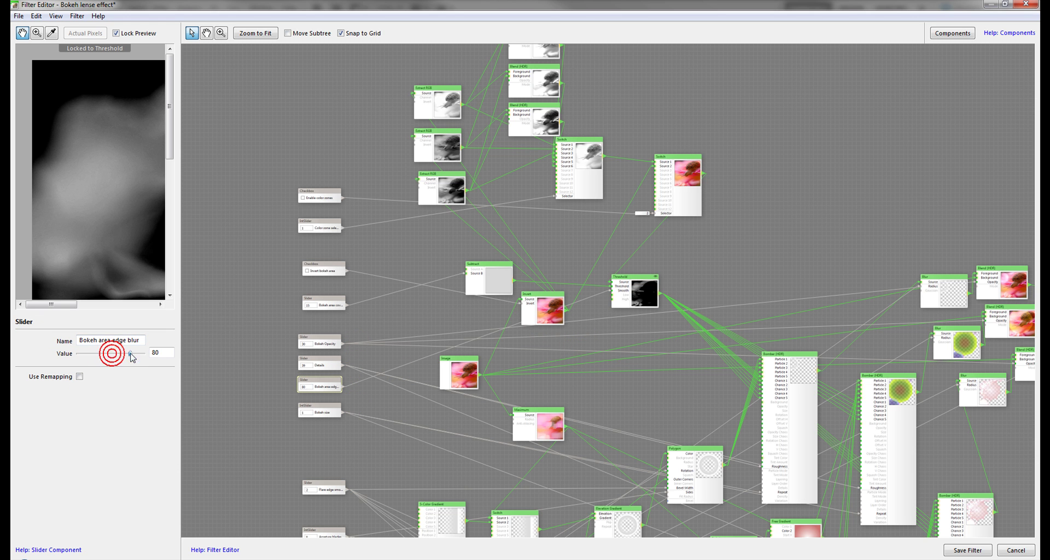
{"action": "mouse_move", "coordinate": [96, 361]}
{"action": "left_mouse_down"}
{"action": "mouse_move", "coordinate": [84, 358]}
{"action": "mouse_move", "coordinate": [104, 359]}
{"action": "mouse_move", "coordinate": [87, 358]}
{"action": "left_mouse_up"}
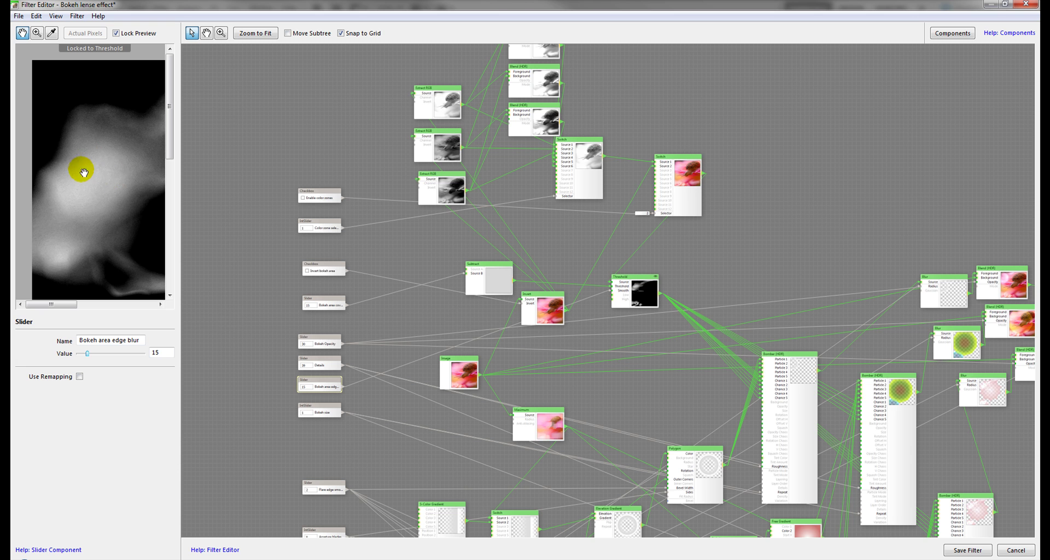
{"action": "mouse_move", "coordinate": [87, 354]}
{"action": "left_mouse_down"}
{"action": "mouse_move", "coordinate": [125, 357]}
{"action": "mouse_move", "coordinate": [80, 355]}
{"action": "left_mouse_up"}
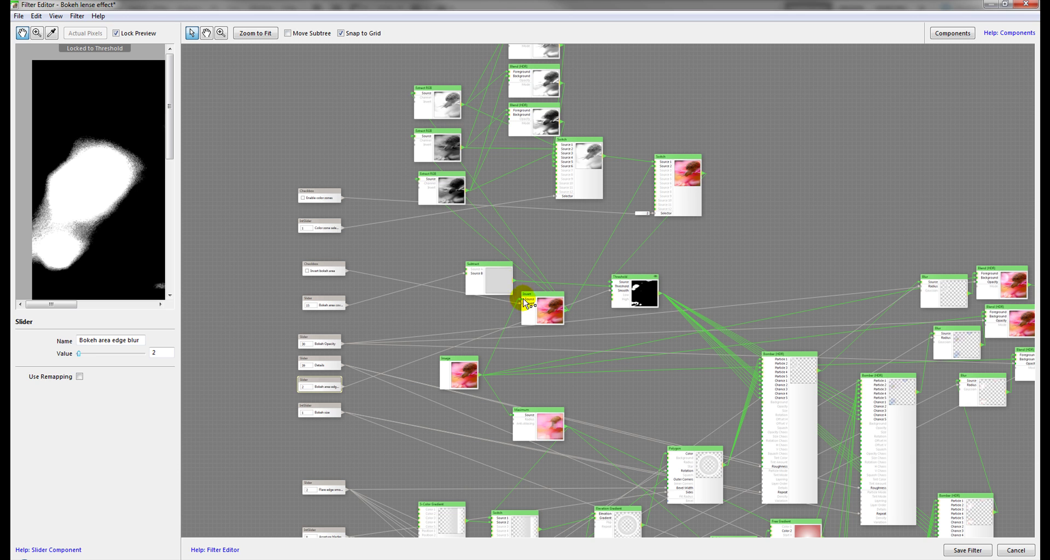
Show the Subtract component's settings and lock the preview to it.
{"action": "left_click", "coordinate": [493, 272]}
{"action": "double_click", "coordinate": [492, 272]}
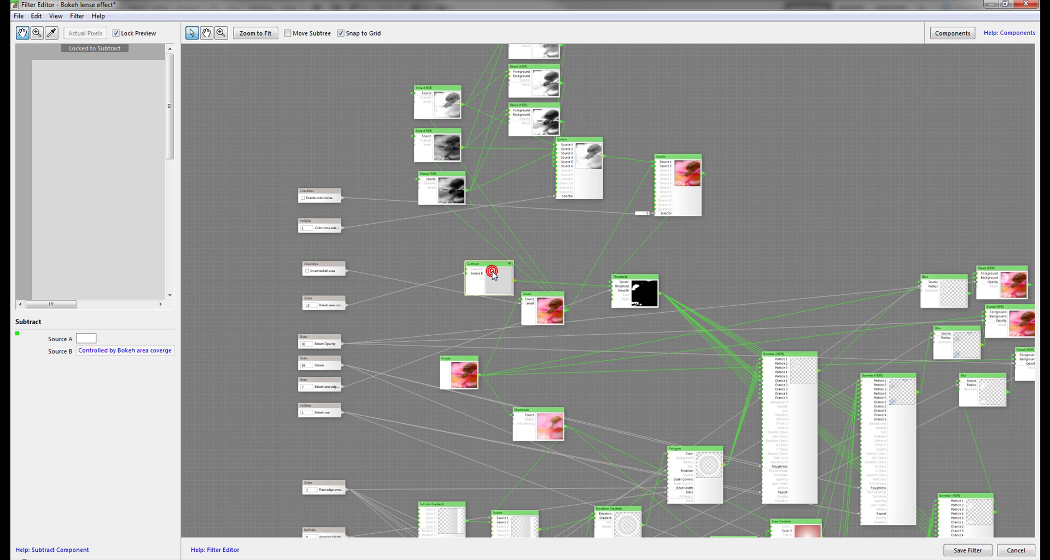
Lock the preview to Threshold and try the Invert bokeh area checkbox on and off.
{"action": "left_click", "coordinate": [644, 295]}
{"action": "left_click", "coordinate": [326, 302]}
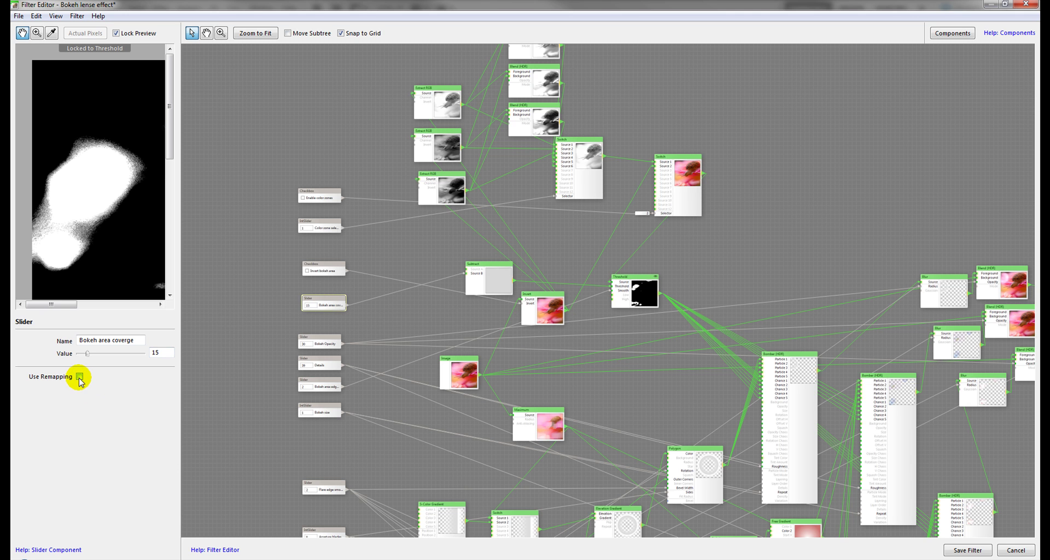
{"action": "left_click", "coordinate": [317, 268]}
{"action": "left_click", "coordinate": [80, 354]}
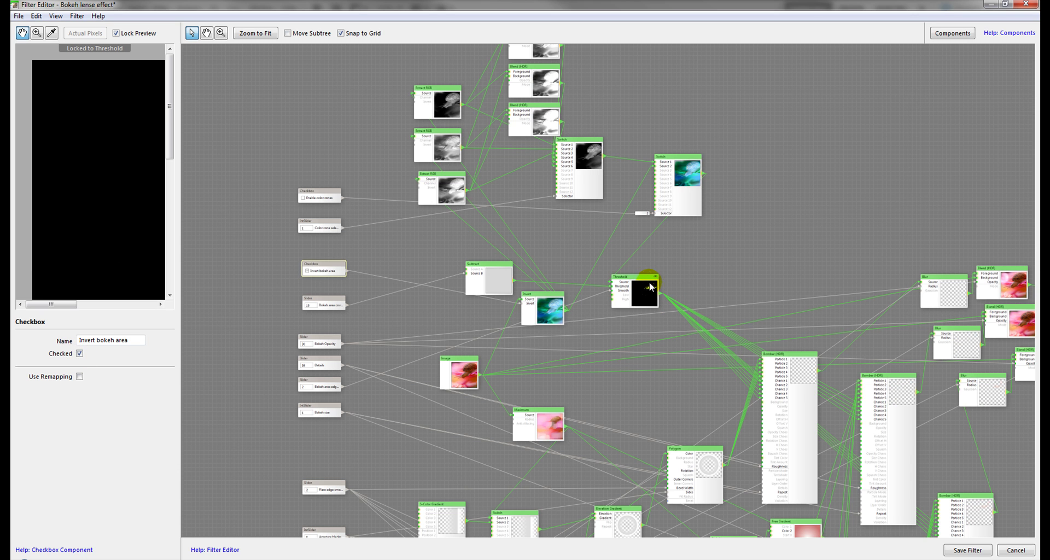
{"action": "left_click", "coordinate": [79, 353]}
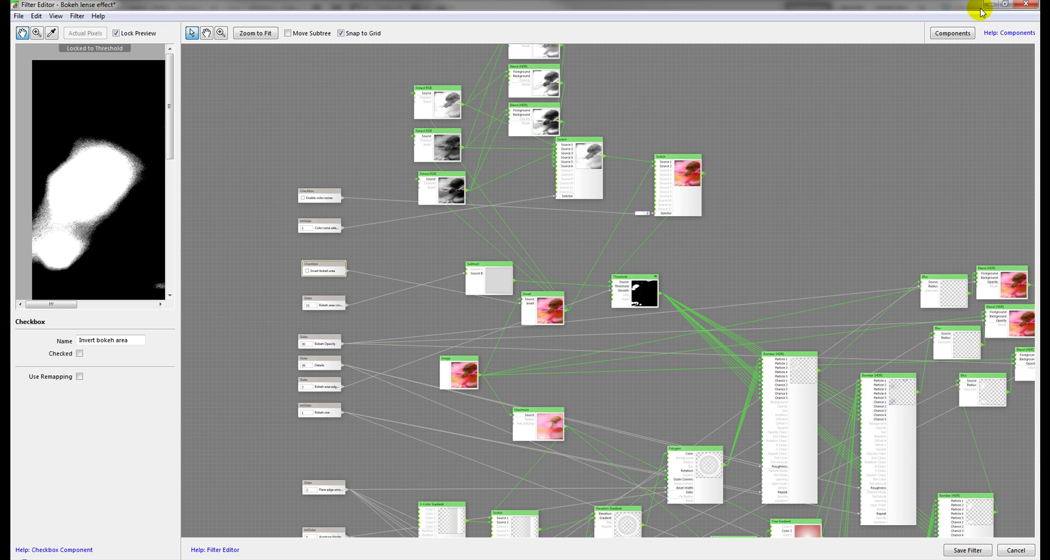
Close the filter editor and discard the changes made to the filter.
{"action": "left_click", "coordinate": [1034, 550]}
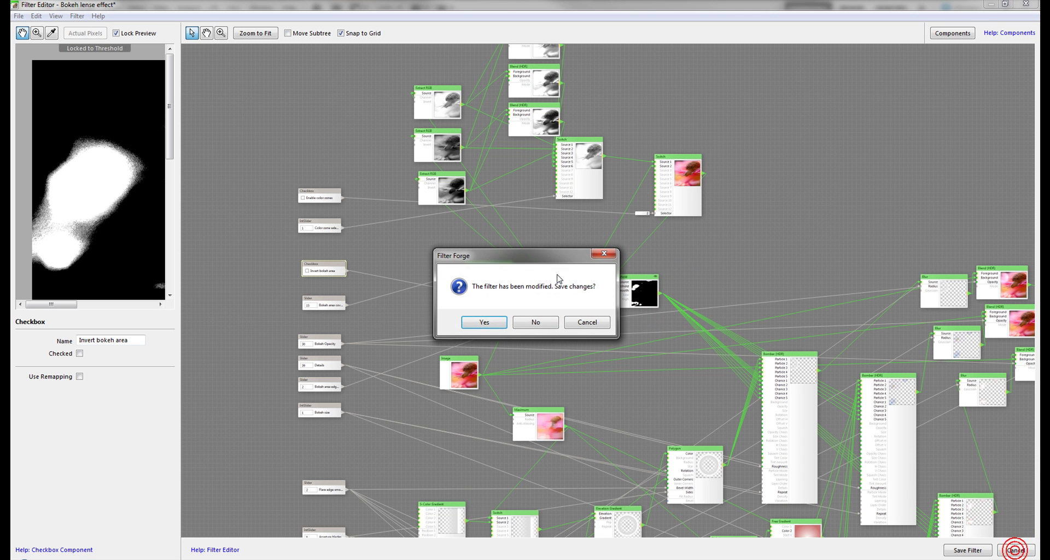
{"action": "left_click", "coordinate": [536, 321]}
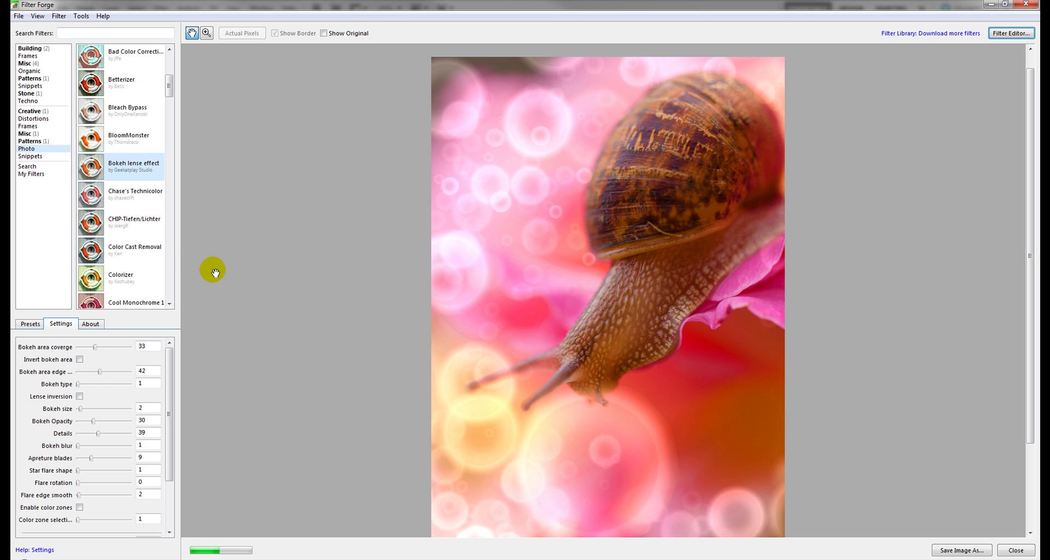
Set the Bokeh area edge blur to 20 and try Bokeh type 2 followed by type 3.
{"action": "left_click_drag", "start_coordinate": [97, 374], "coordinate": [89, 375]}
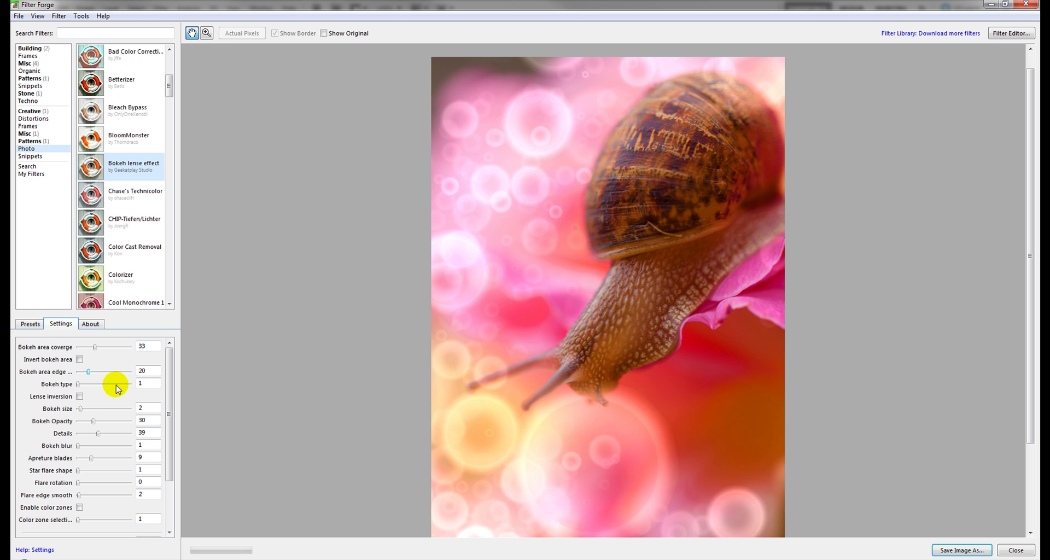
{"action": "left_click_drag", "start_coordinate": [80, 385], "coordinate": [110, 385]}
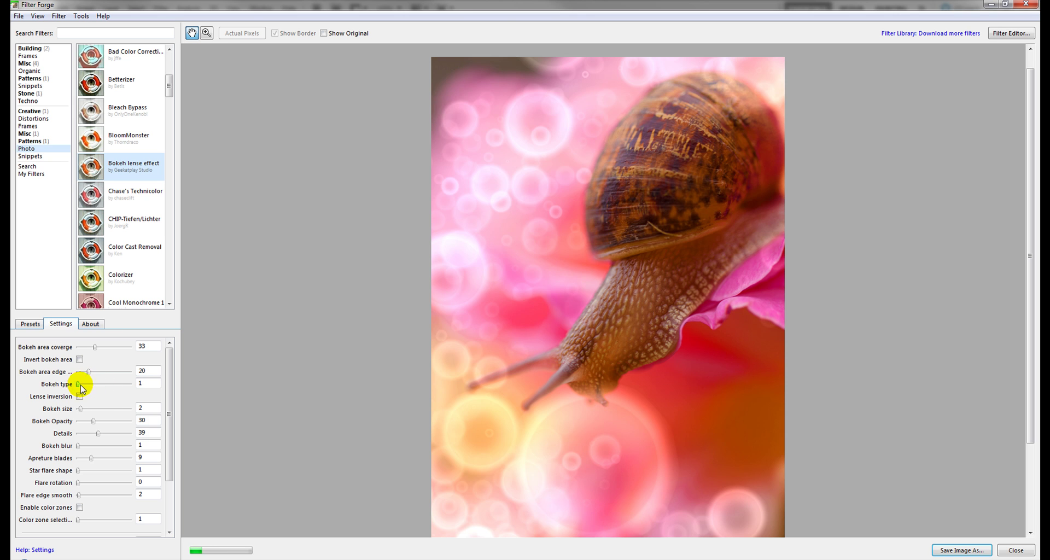
{"action": "left_click_drag", "start_coordinate": [79, 385], "coordinate": [104, 385]}
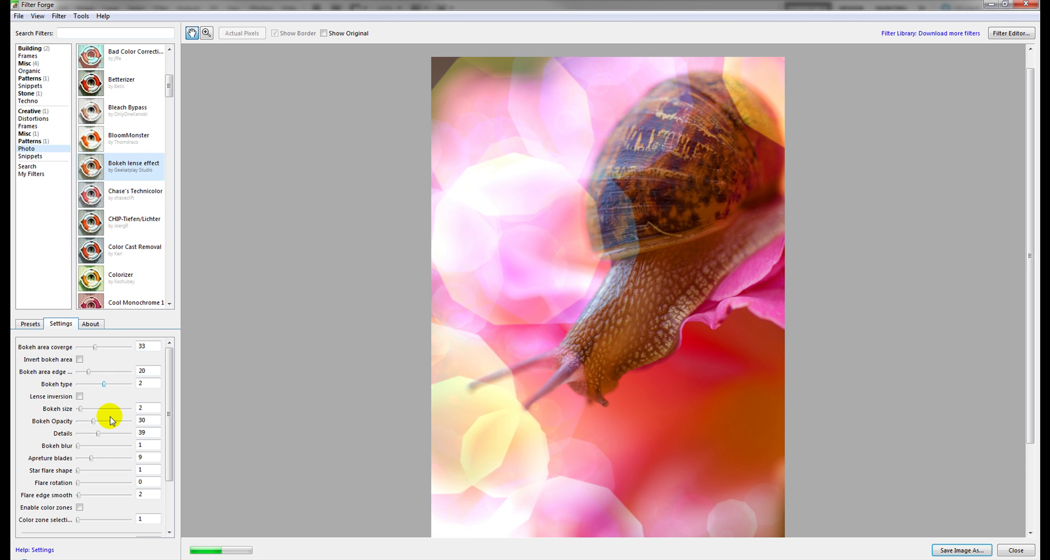
{"action": "left_click_drag", "start_coordinate": [103, 384], "coordinate": [122, 384]}
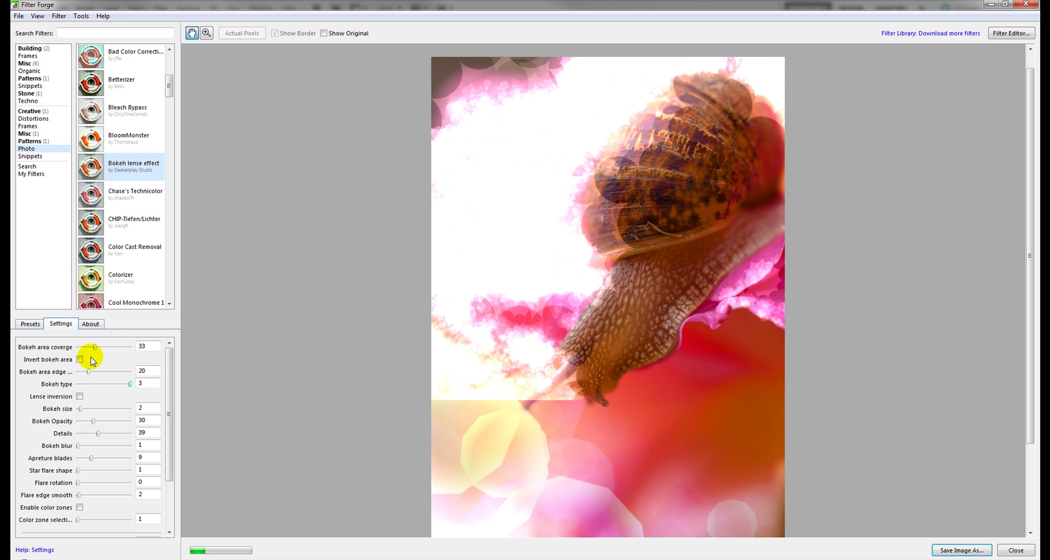
Reduce Details to 8 and turn on Lense inversion.
{"action": "left_click_drag", "start_coordinate": [98, 433], "coordinate": [85, 435]}
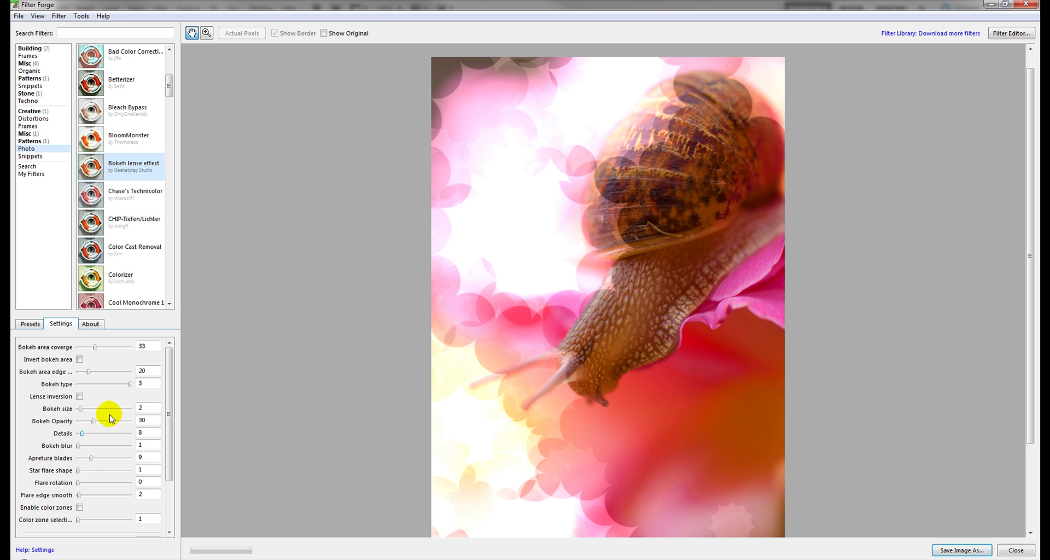
{"action": "left_click", "coordinate": [80, 397]}
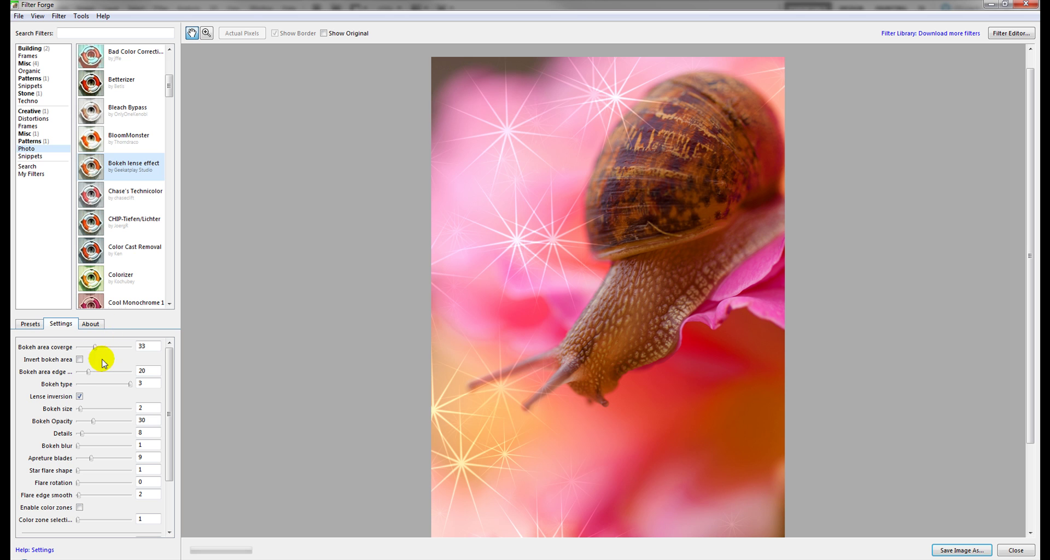
Compare Bokeh types 2 and 1 with Lense inversion switched off and on, ending with type 1 inverted.
{"action": "left_click", "coordinate": [104, 384]}
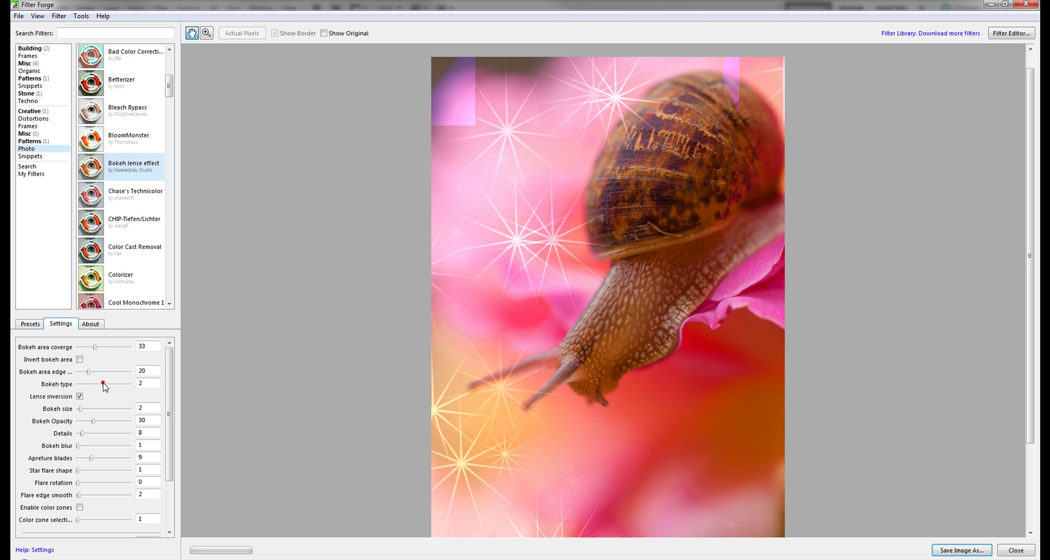
{"action": "left_click", "coordinate": [77, 399]}
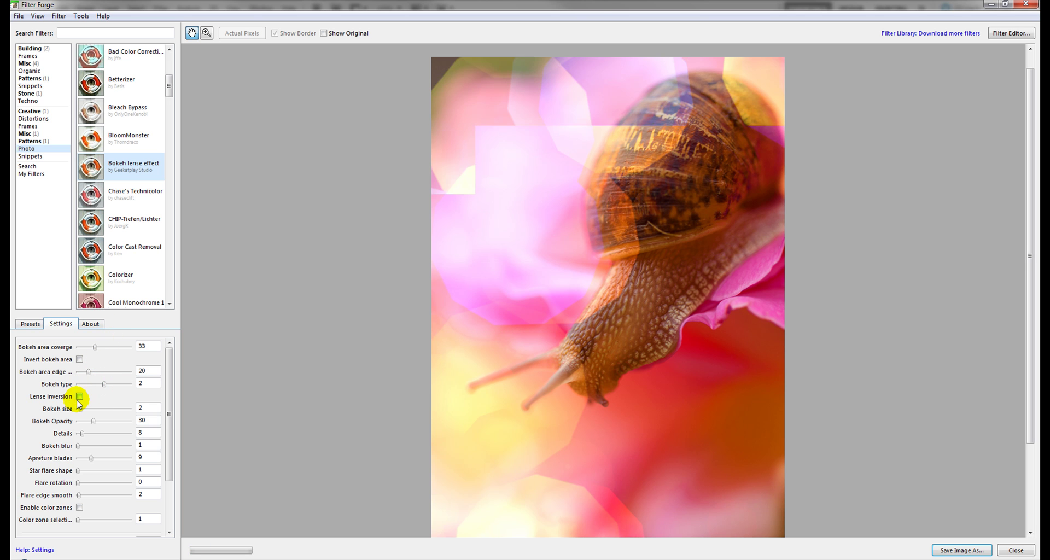
{"action": "left_click", "coordinate": [77, 399]}
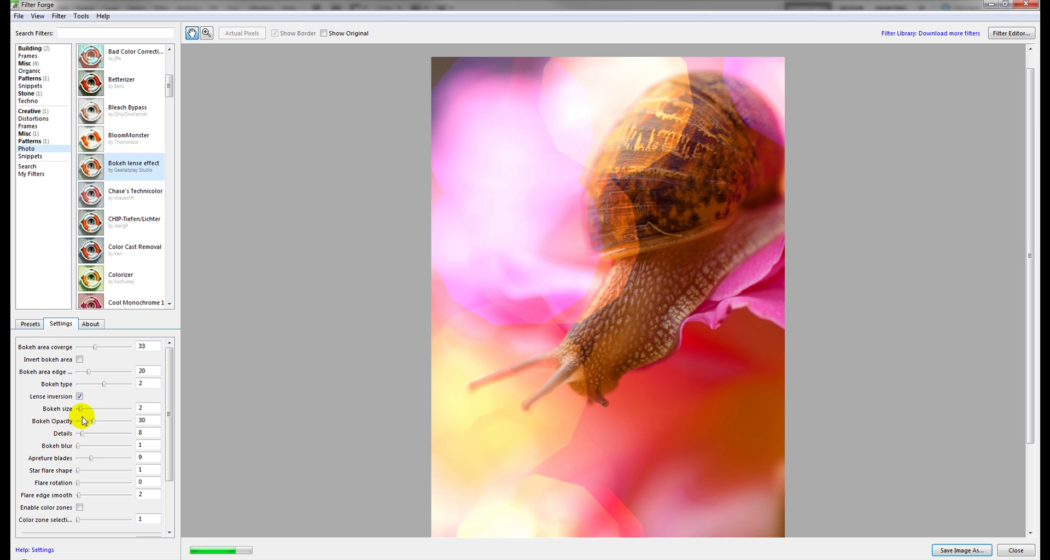
{"action": "left_click", "coordinate": [100, 384]}
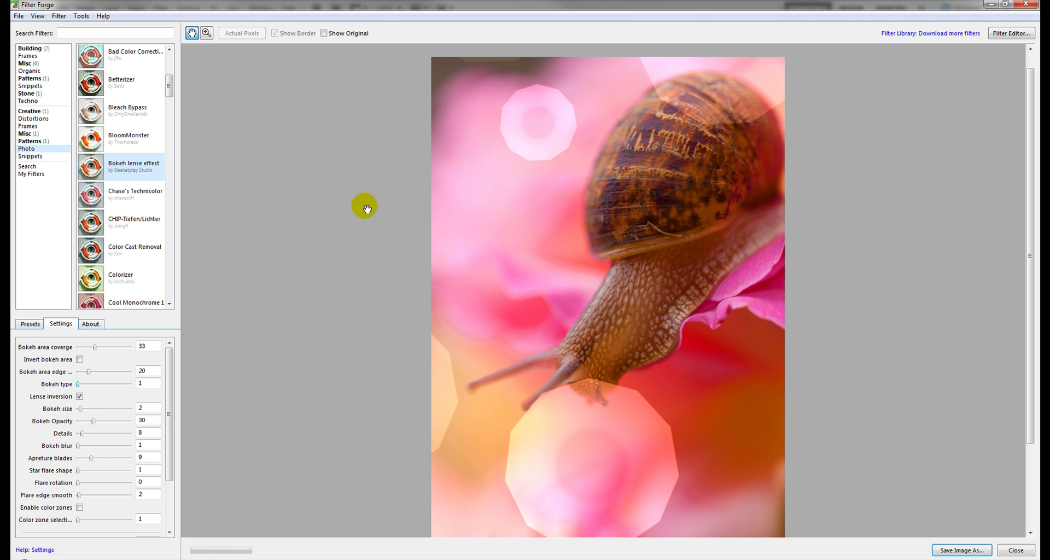
{"action": "left_click", "coordinate": [79, 397]}
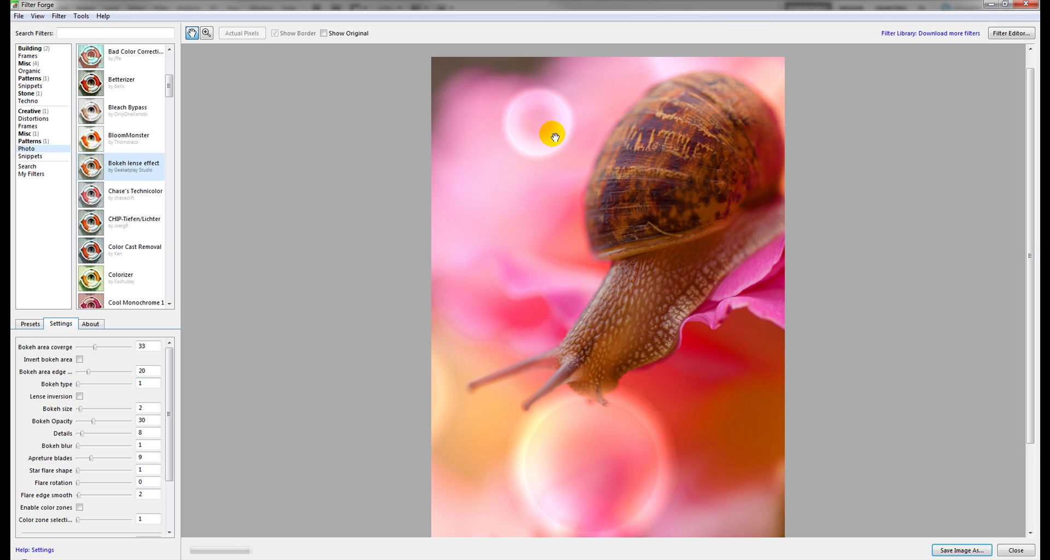
{"action": "left_click", "coordinate": [81, 396]}
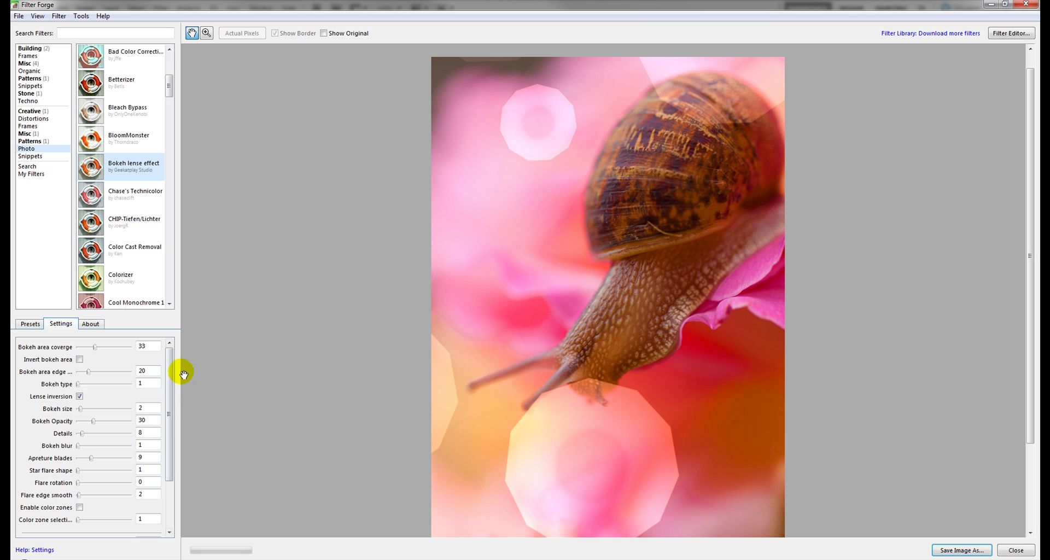
Set Bokeh size to 3 and Bokeh Opacity to 14.
{"action": "mouse_move", "coordinate": [171, 365]}
{"action": "left_mouse_down"}
{"action": "mouse_move", "coordinate": [170, 385]}
{"action": "mouse_move", "coordinate": [171, 363]}
{"action": "left_mouse_up"}
{"action": "mouse_move", "coordinate": [81, 403]}
{"action": "left_mouse_down"}
{"action": "mouse_move", "coordinate": [108, 404]}
{"action": "mouse_move", "coordinate": [82, 403]}
{"action": "left_mouse_up"}
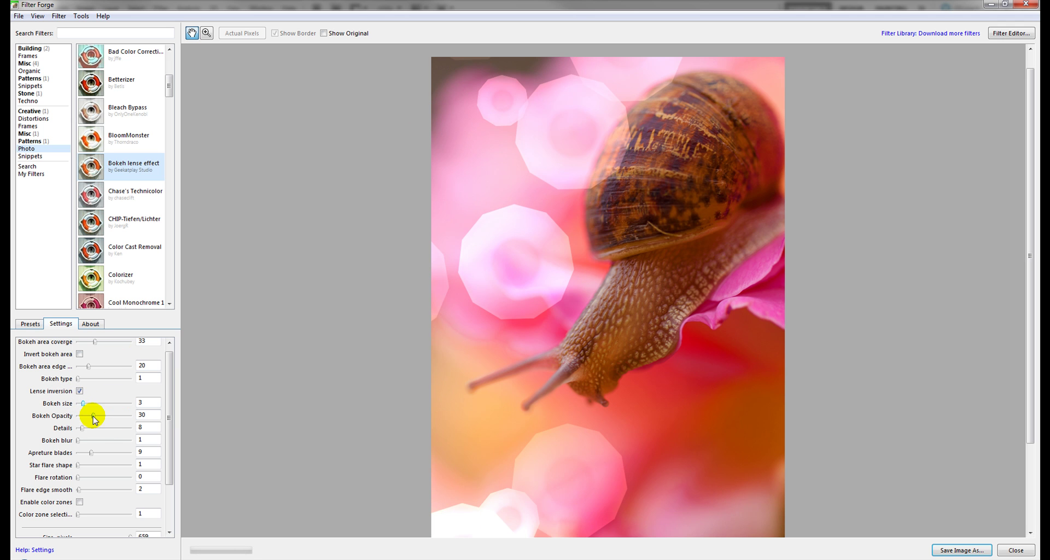
{"action": "left_click_drag", "start_coordinate": [93, 419], "coordinate": [70, 415]}
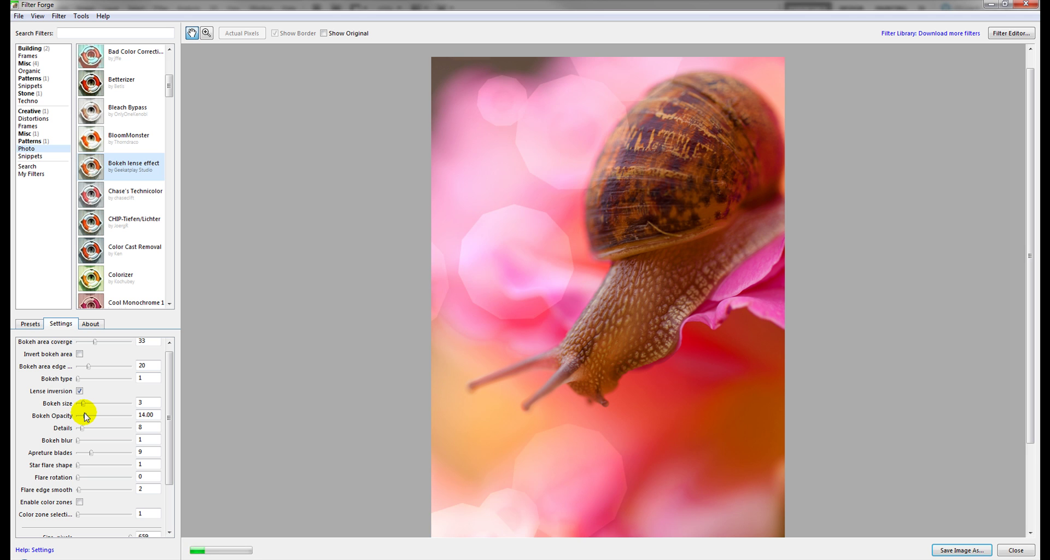
Turn off Lense inversion and set Details to 37.
{"action": "left_click", "coordinate": [80, 390]}
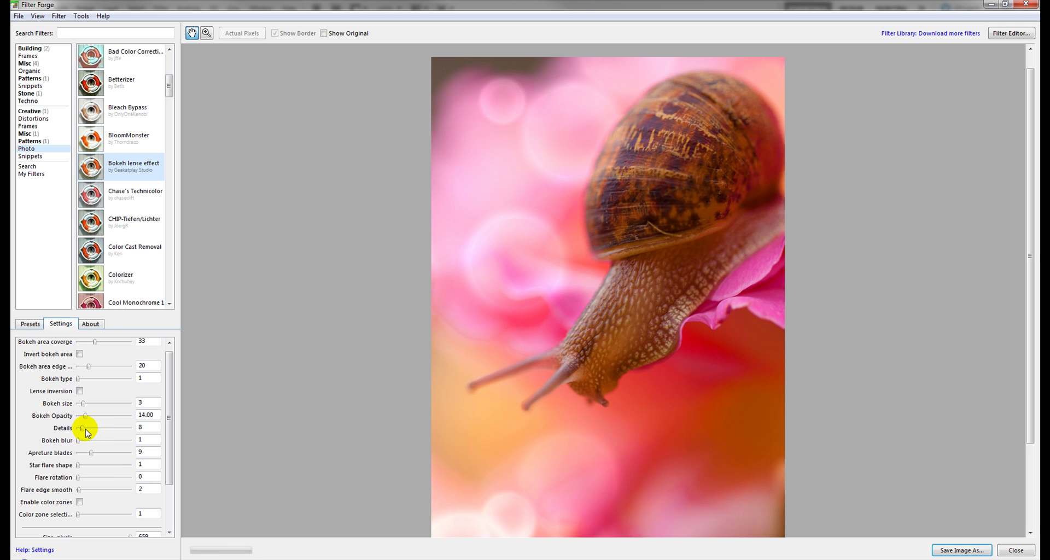
{"action": "left_click_drag", "start_coordinate": [83, 431], "coordinate": [97, 427]}
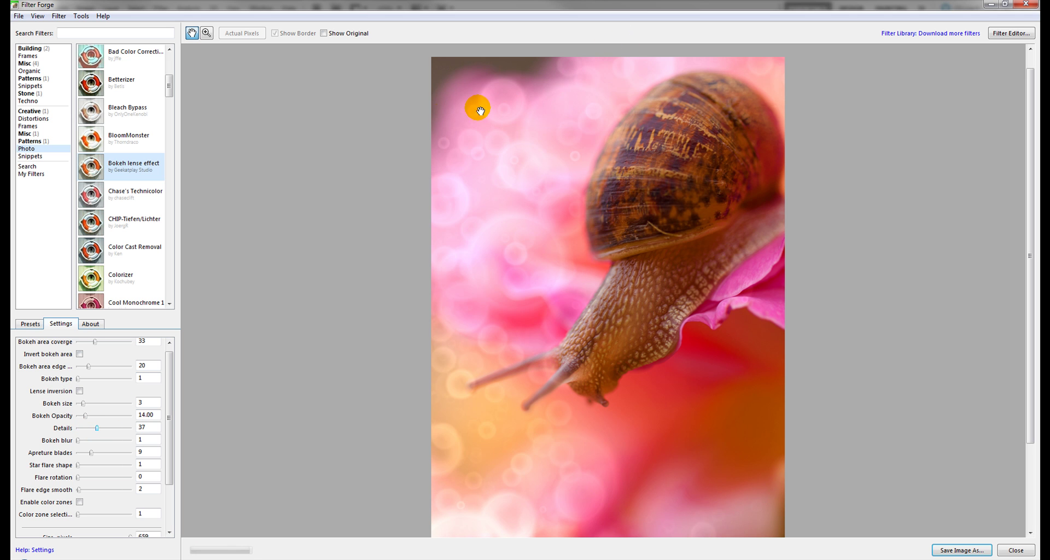
{"action": "left_click", "coordinate": [551, 313]}
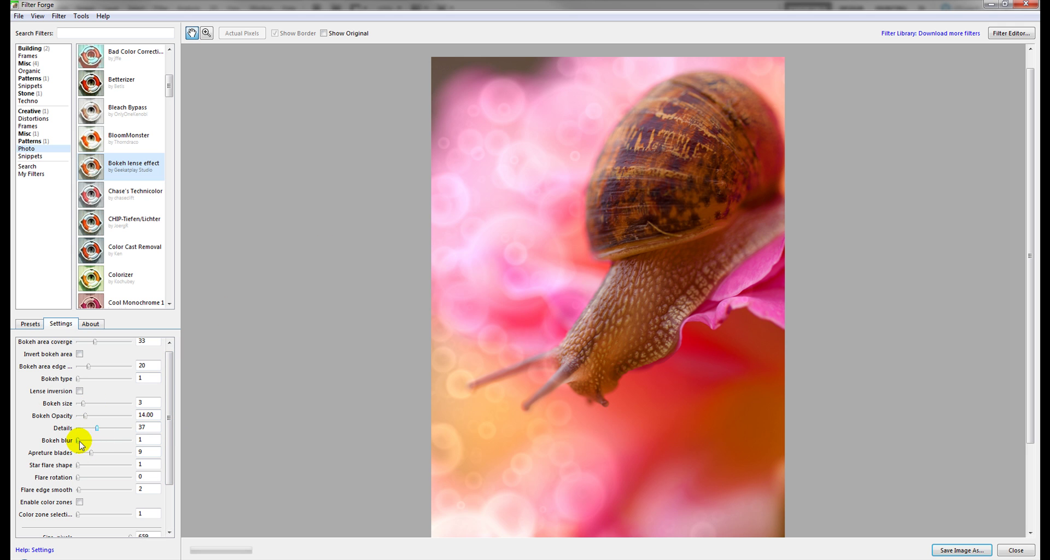
{"action": "left_click", "coordinate": [648, 60]}
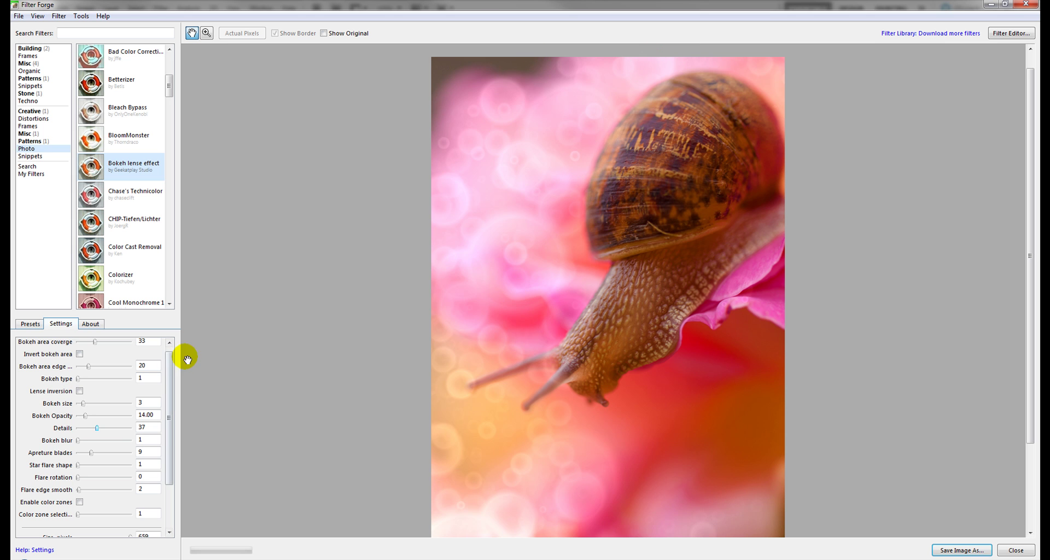
Set Bokeh blur to 16 and try Apreture blades at 5 and 1.
{"action": "left_click", "coordinate": [80, 441]}
{"action": "left_click", "coordinate": [544, 130]}
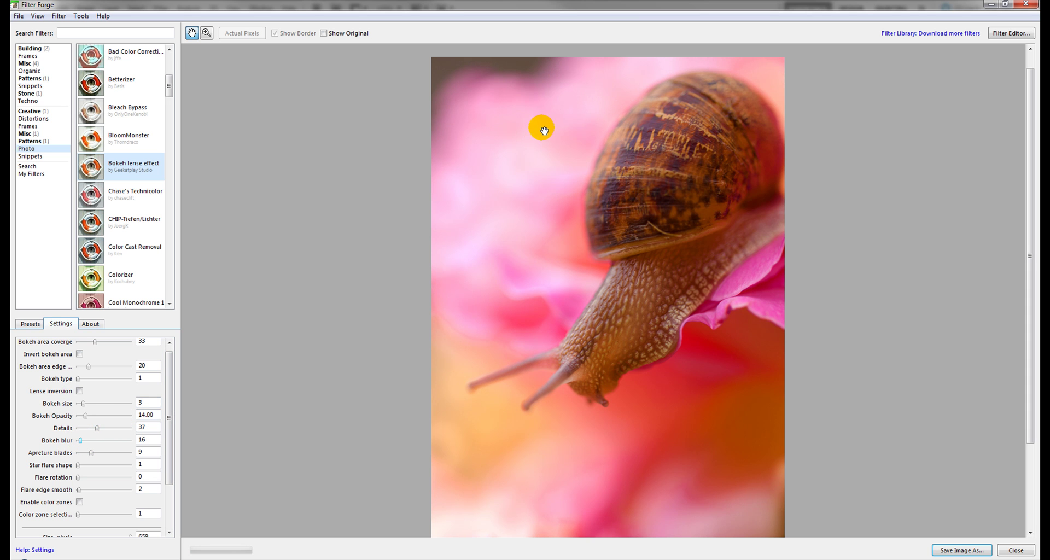
{"action": "left_click_drag", "start_coordinate": [534, 144], "coordinate": [528, 285]}
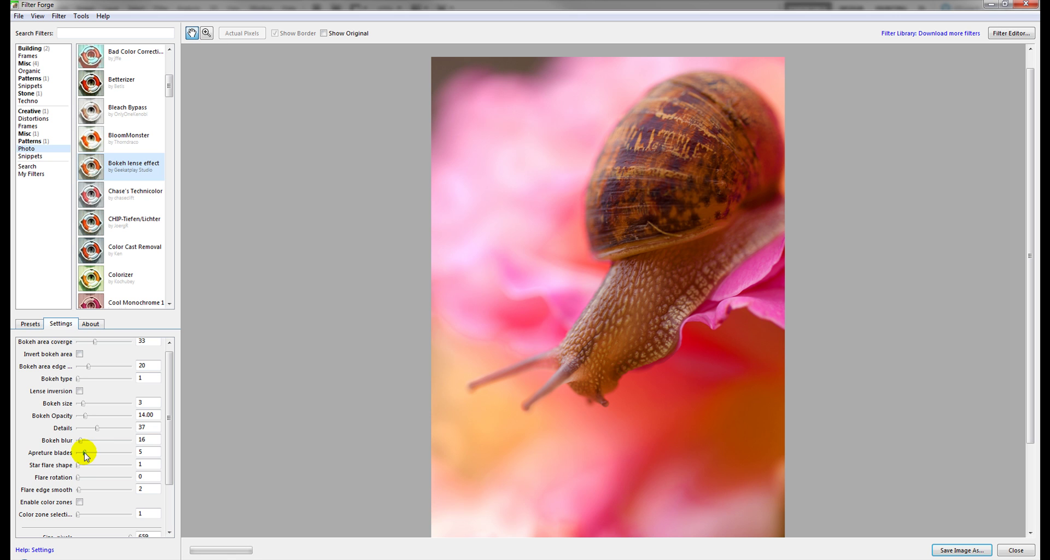
{"action": "left_click", "coordinate": [85, 453]}
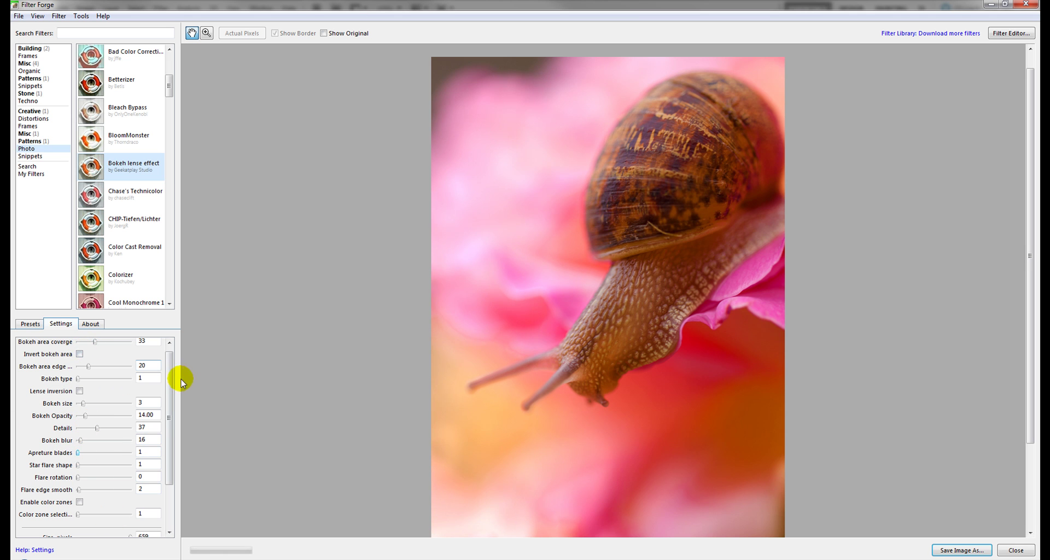
{"action": "left_click_drag", "start_coordinate": [173, 377], "coordinate": [173, 375]}
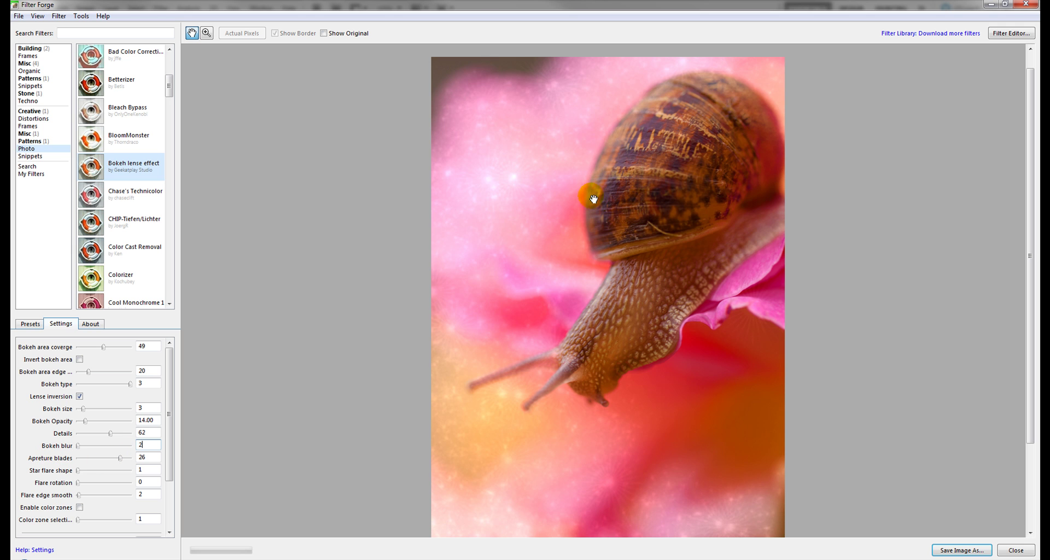
Try Star flare shape at 65, return it to 1, and set Apreture blades to 13.
{"action": "left_click_drag", "start_coordinate": [169, 362], "coordinate": [171, 397]}
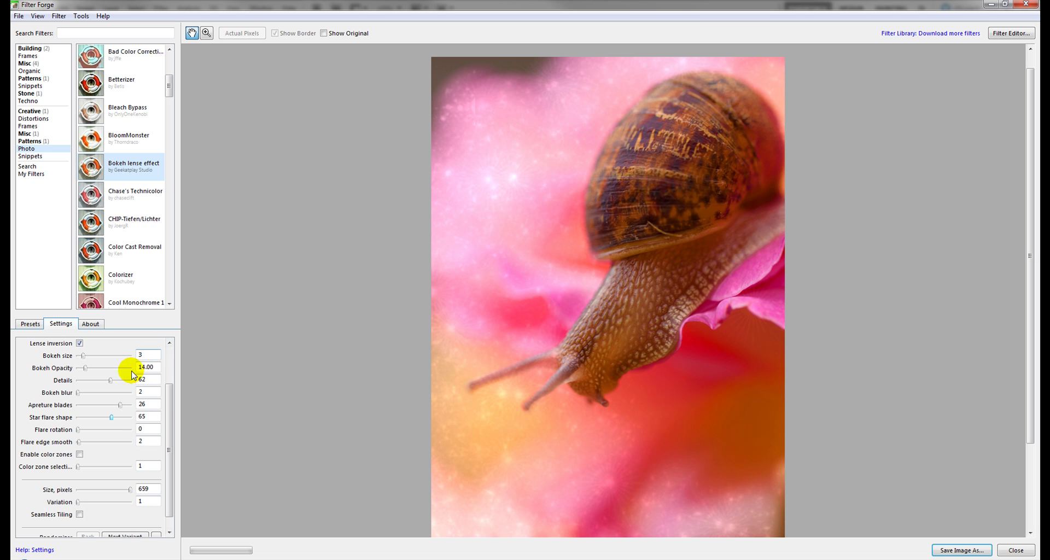
{"action": "left_click", "coordinate": [80, 392]}
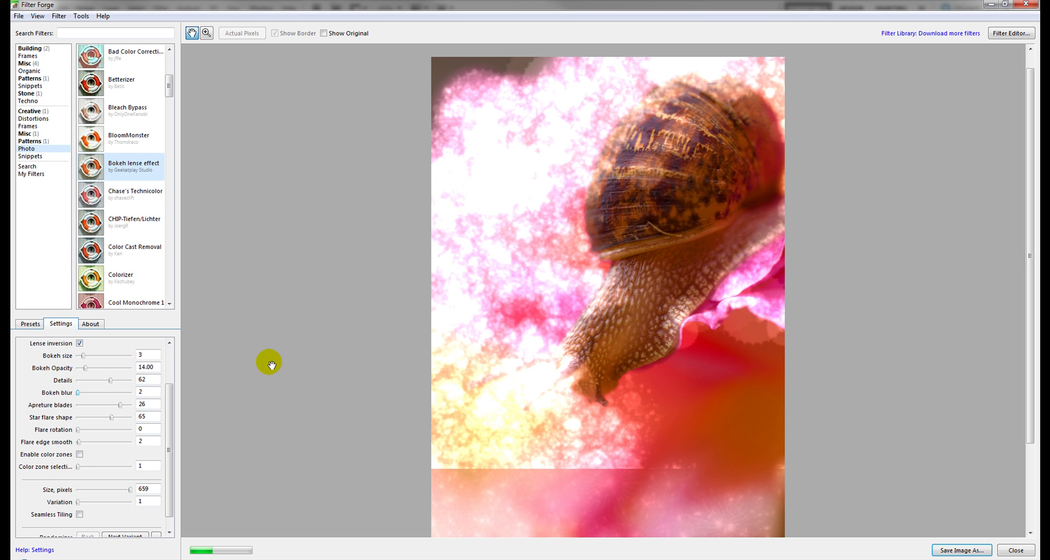
{"action": "left_click_drag", "start_coordinate": [112, 418], "coordinate": [82, 420]}
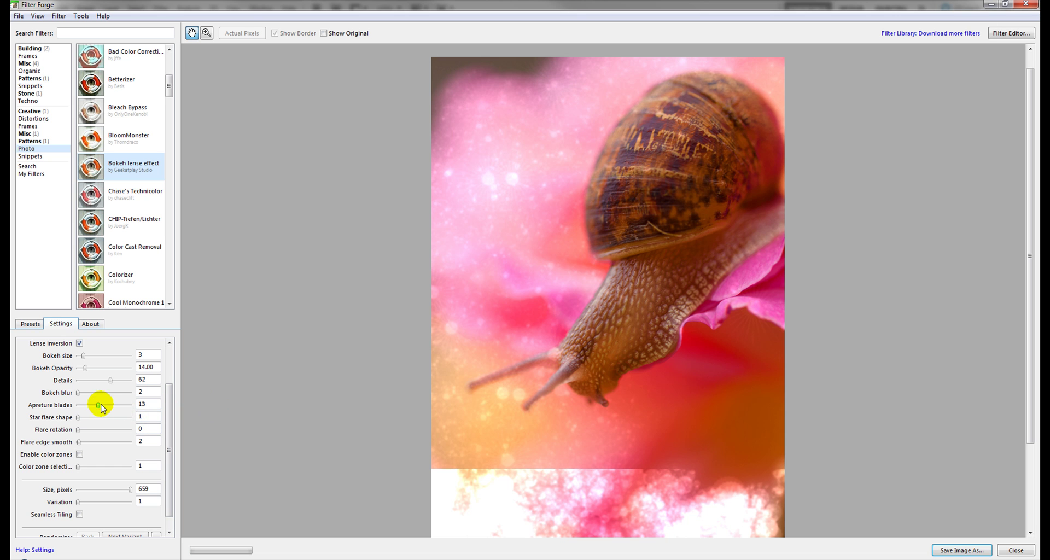
Set Bokeh blur to 1.
{"action": "scroll", "coordinate": [170, 428], "scroll_direction": "up", "scroll_amount": 2}
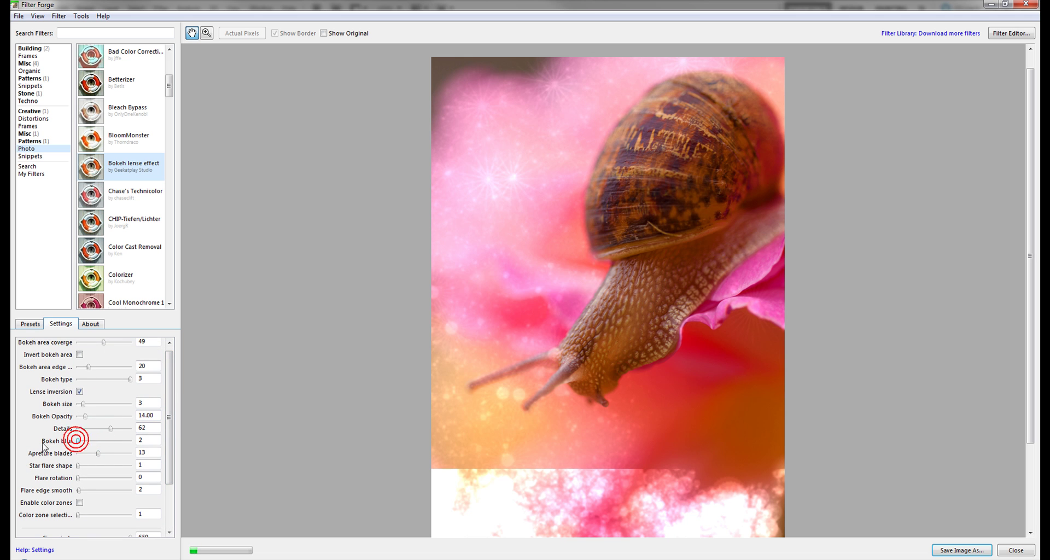
{"action": "left_click", "coordinate": [152, 437]}
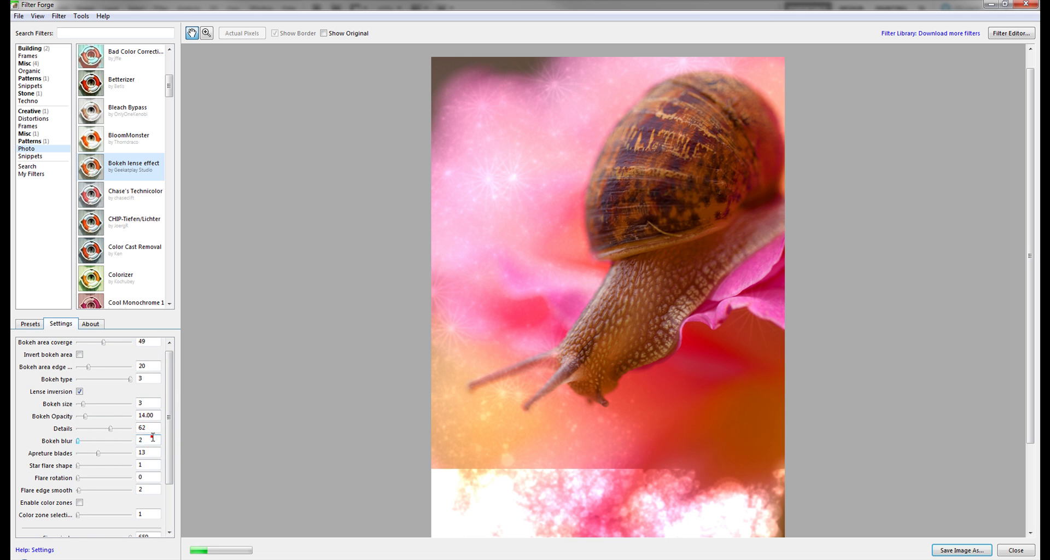
{"action": "type", "text": "1"}
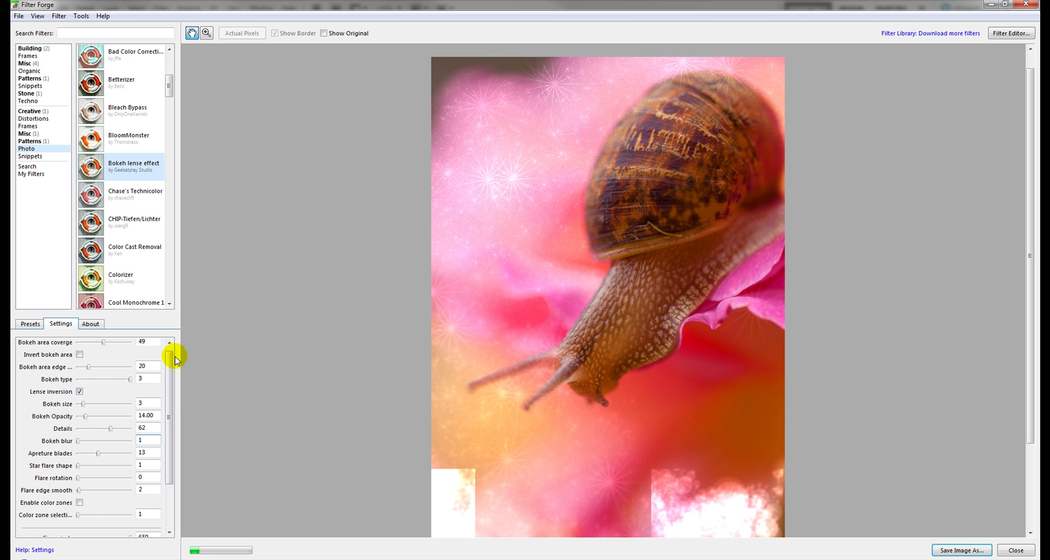
Try Flare rotation at 70 and set it to 81.
{"action": "left_click_drag", "start_coordinate": [169, 362], "coordinate": [171, 399]}
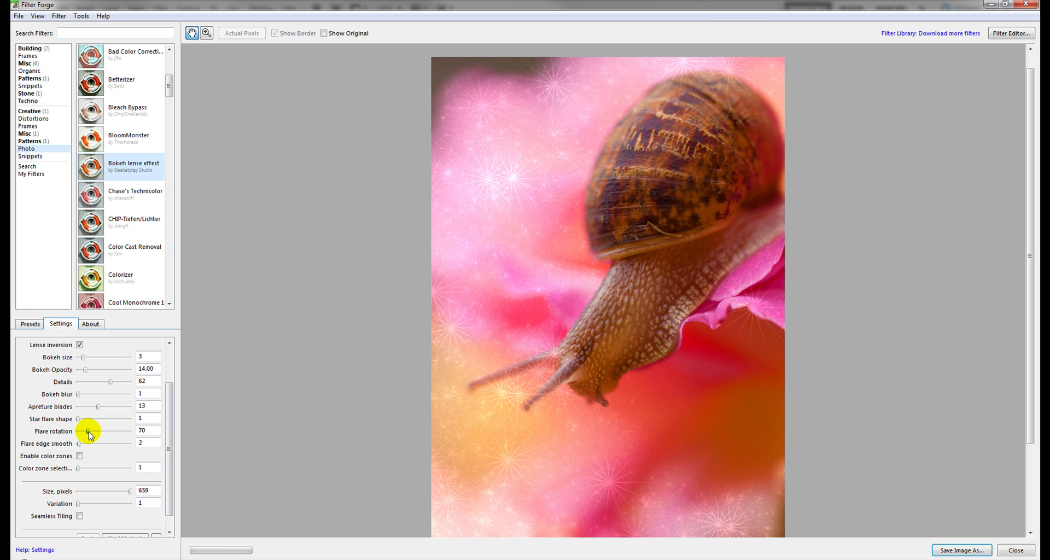
{"action": "left_click", "coordinate": [89, 431]}
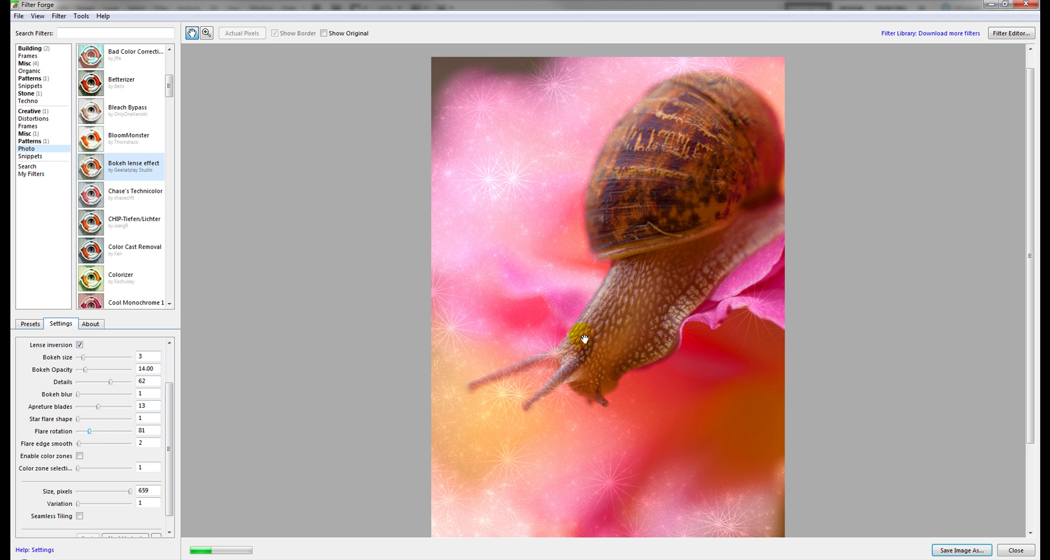
Set Flare rotation and Flare edge smooth to 0, and enable color zones with the color zone selection at 6.
{"action": "left_click", "coordinate": [78, 431]}
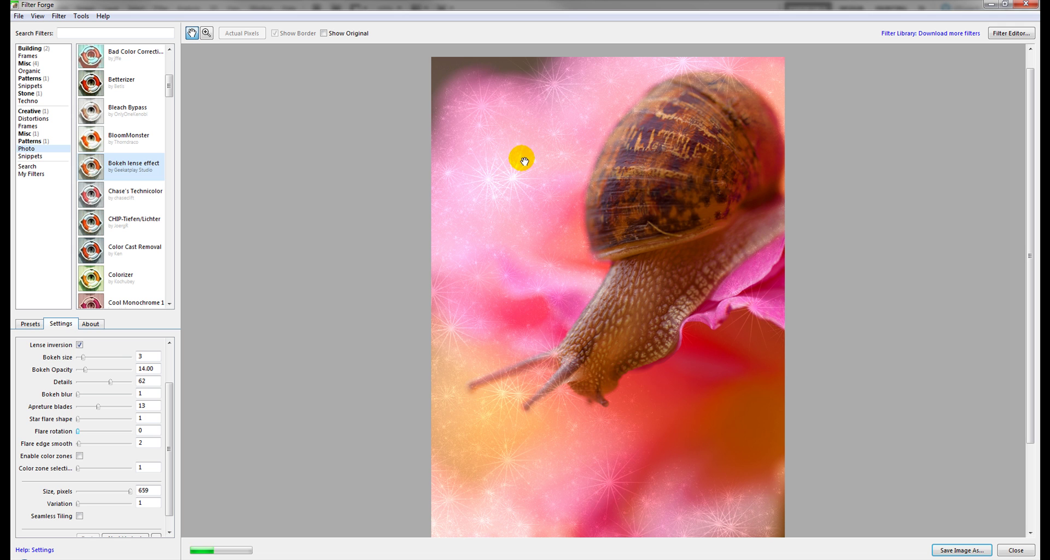
{"action": "left_click", "coordinate": [79, 444]}
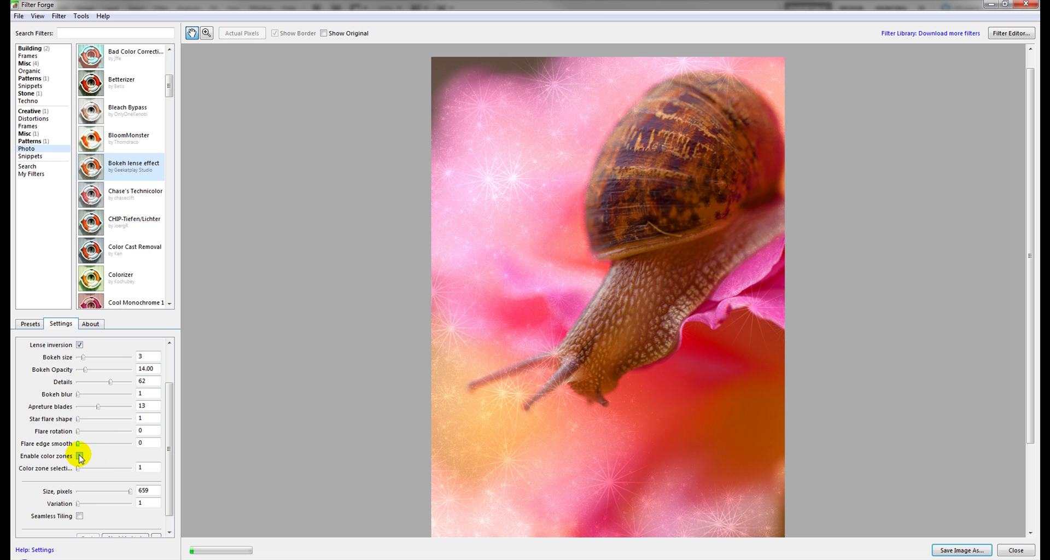
{"action": "left_click", "coordinate": [79, 455]}
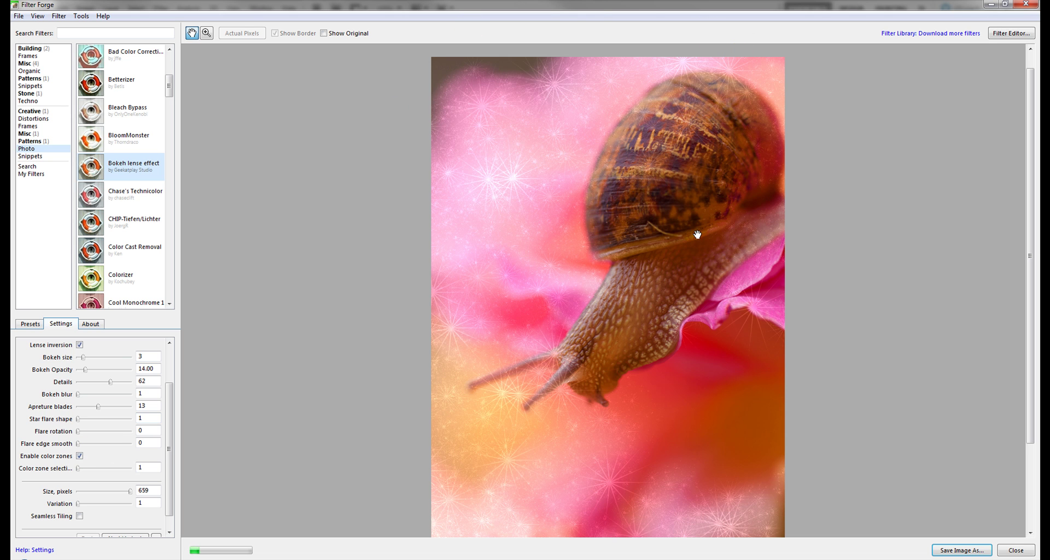
{"action": "left_click_drag", "start_coordinate": [78, 468], "coordinate": [130, 468]}
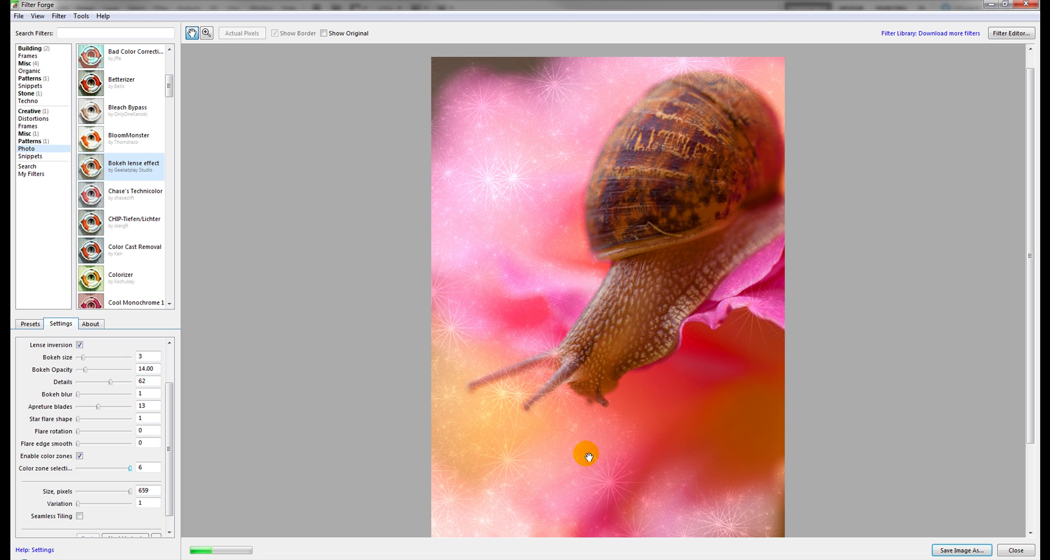
Open a copy of this filter in the Filter Editor and preview the Threshold component's mask.
{"action": "left_click", "coordinate": [1003, 33]}
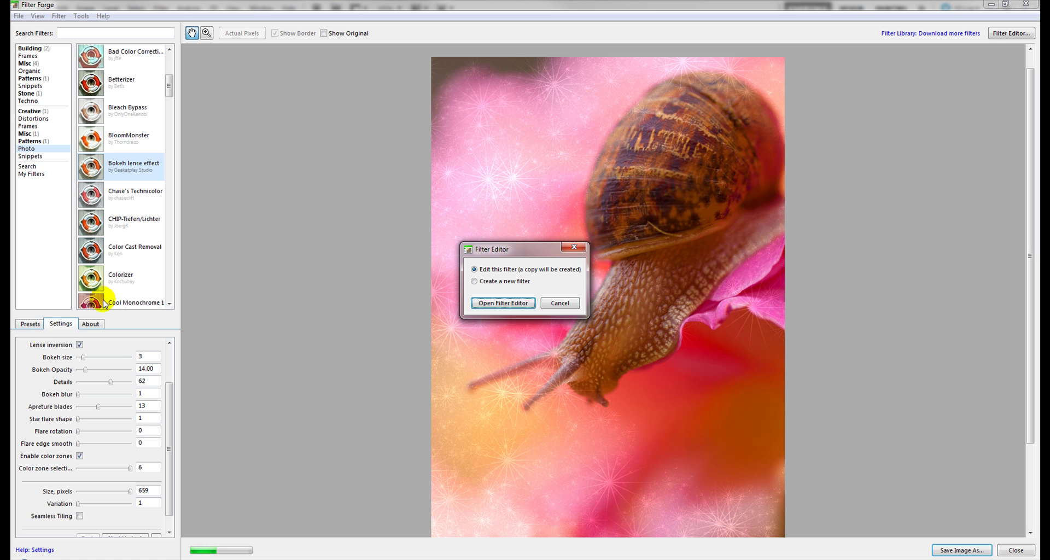
{"action": "left_click", "coordinate": [529, 303]}
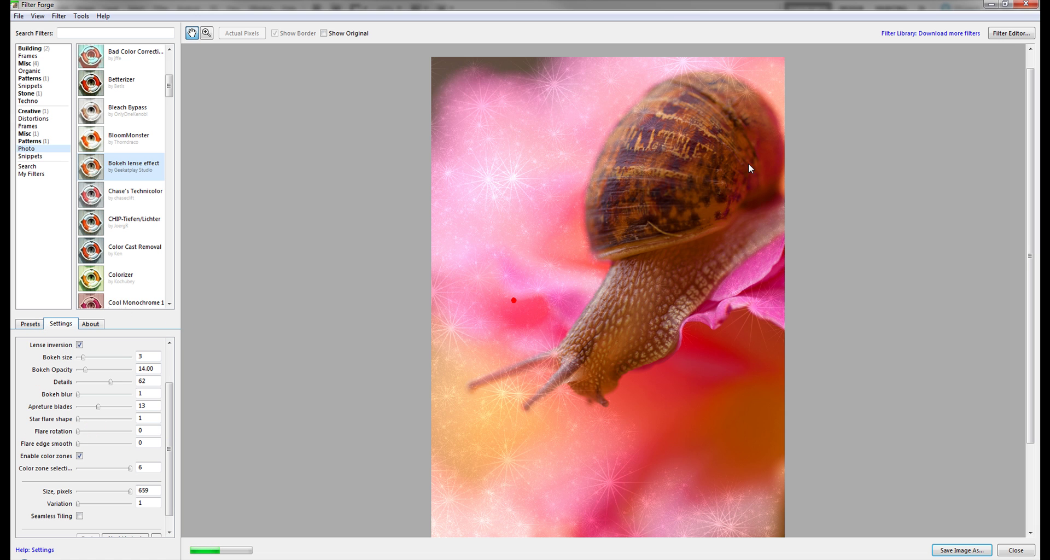
{"action": "left_click_drag", "start_coordinate": [590, 224], "coordinate": [615, 396]}
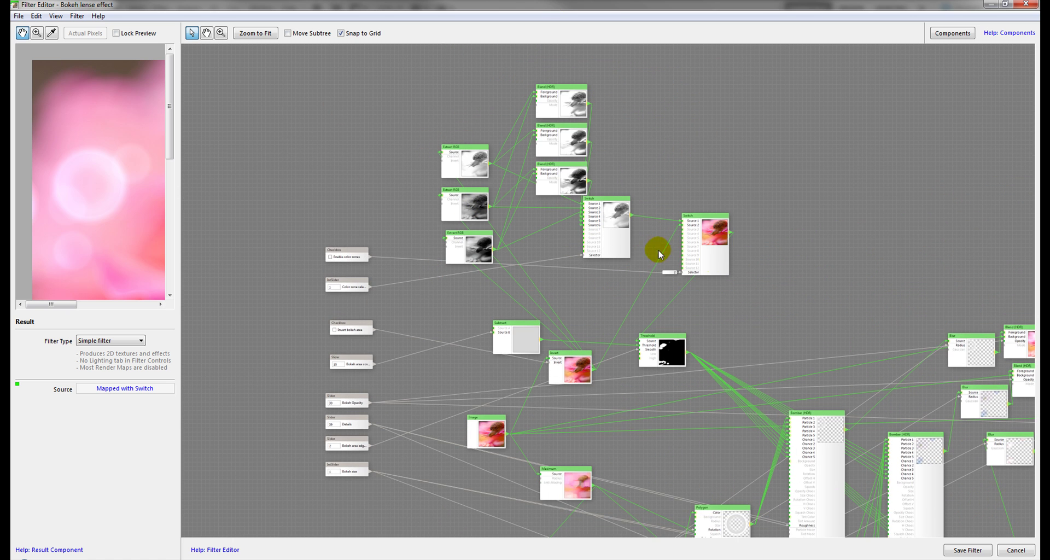
{"action": "left_click", "coordinate": [664, 360]}
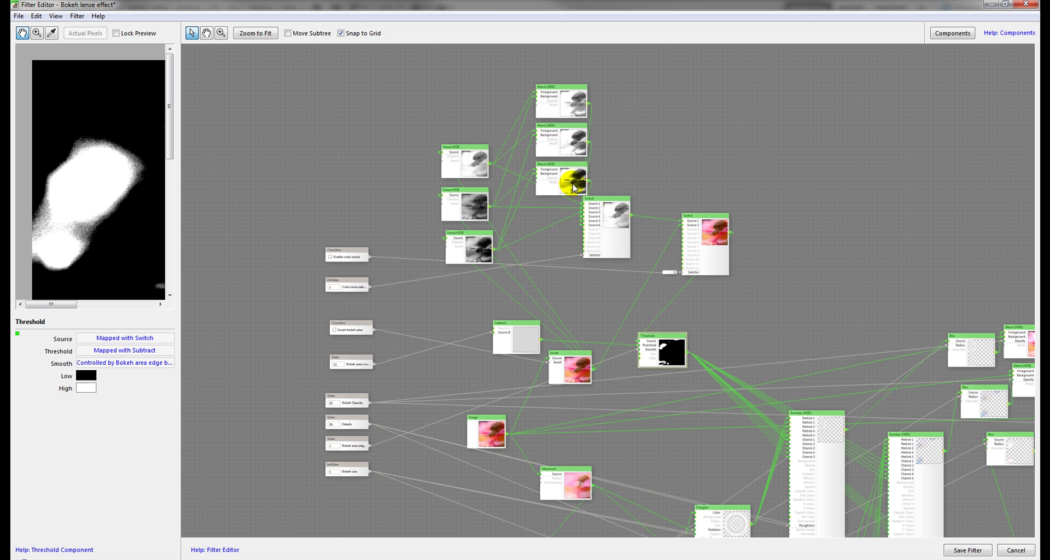
Reposition the Switch component that feeds Threshold and the Threshold component to separate their connections.
{"action": "left_click_drag", "start_coordinate": [713, 254], "coordinate": [671, 202]}
{"action": "left_click_drag", "start_coordinate": [651, 336], "coordinate": [679, 315]}
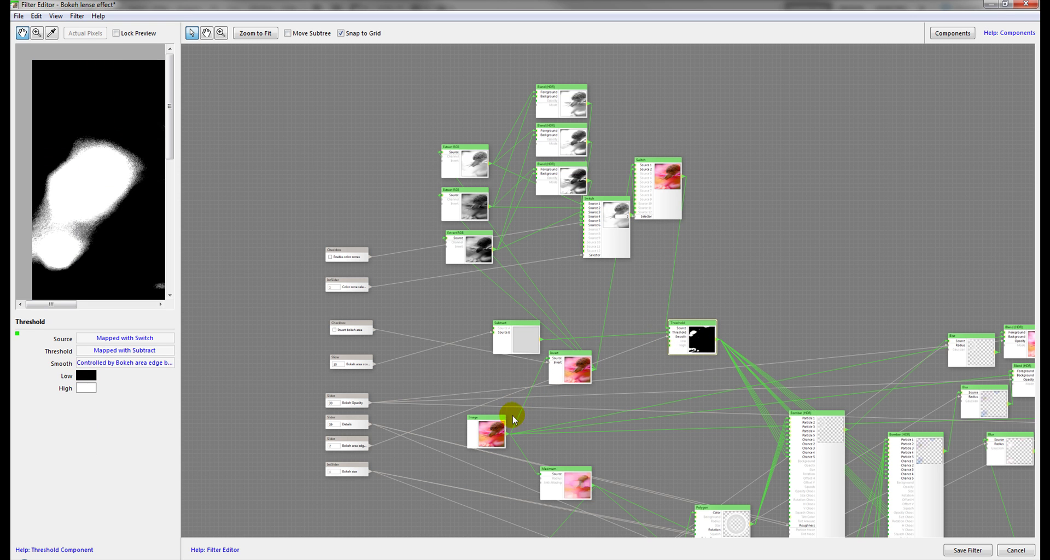
Examine the red Polygon component's settings and the Lense inversion checkbox control in the component graph.
{"action": "left_click_drag", "start_coordinate": [714, 408], "coordinate": [563, 158]}
{"action": "left_click_drag", "start_coordinate": [551, 82], "coordinate": [526, 116]}
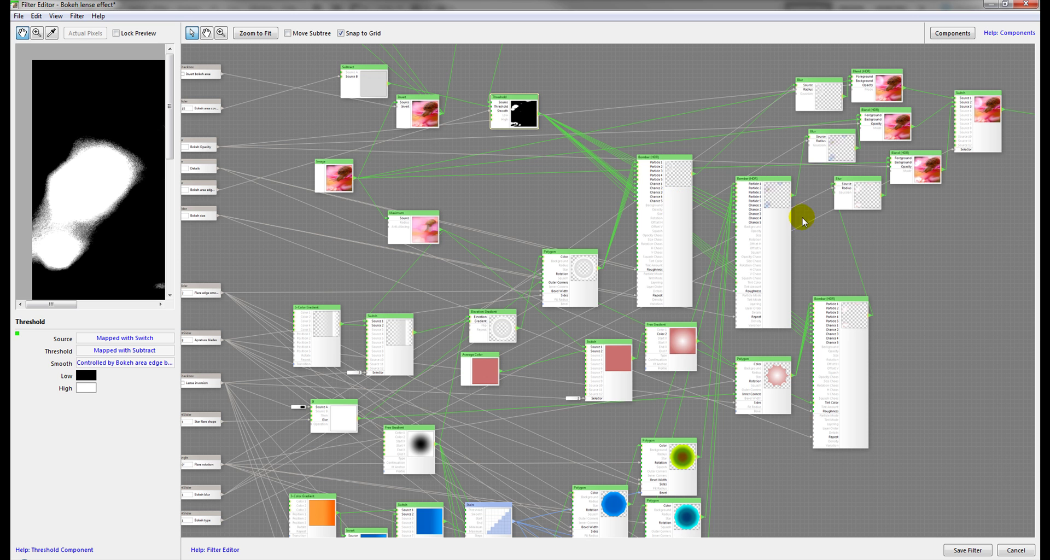
{"action": "left_click_drag", "start_coordinate": [511, 235], "coordinate": [525, 96]}
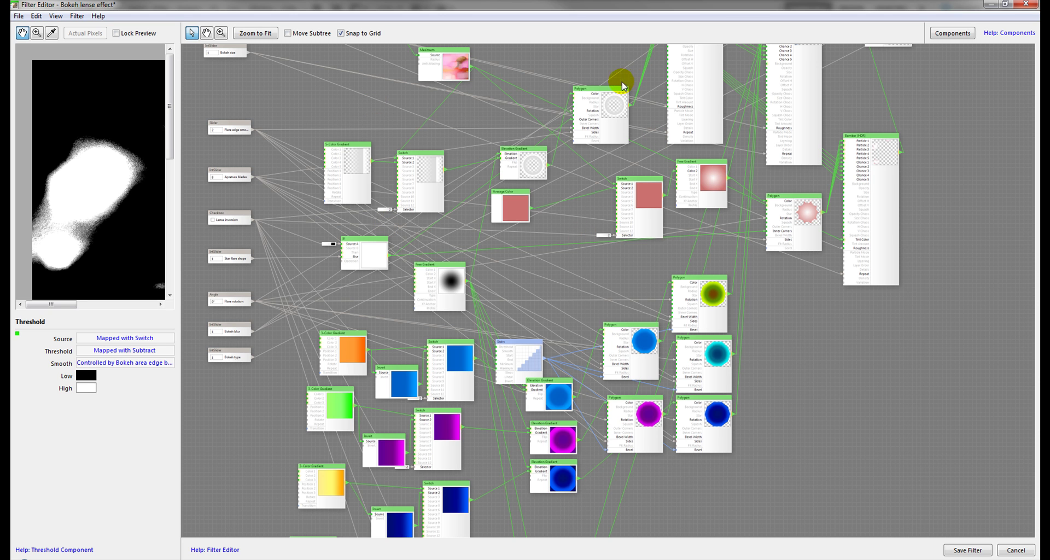
{"action": "left_click_drag", "start_coordinate": [549, 271], "coordinate": [612, 293]}
{"action": "right_click", "coordinate": [612, 294]}
{"action": "left_click", "coordinate": [863, 243]}
{"action": "left_click", "coordinate": [863, 245]}
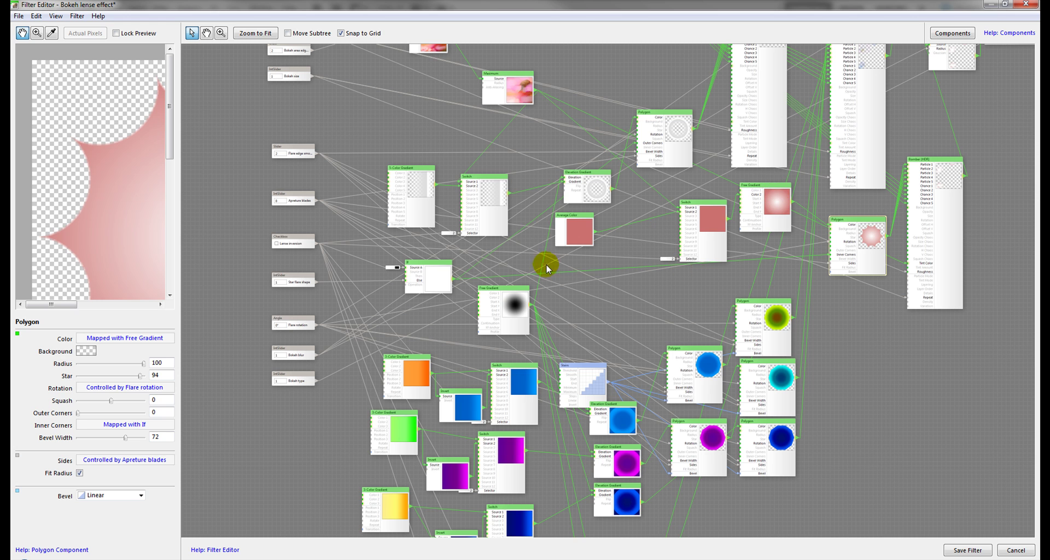
{"action": "left_click", "coordinate": [293, 244]}
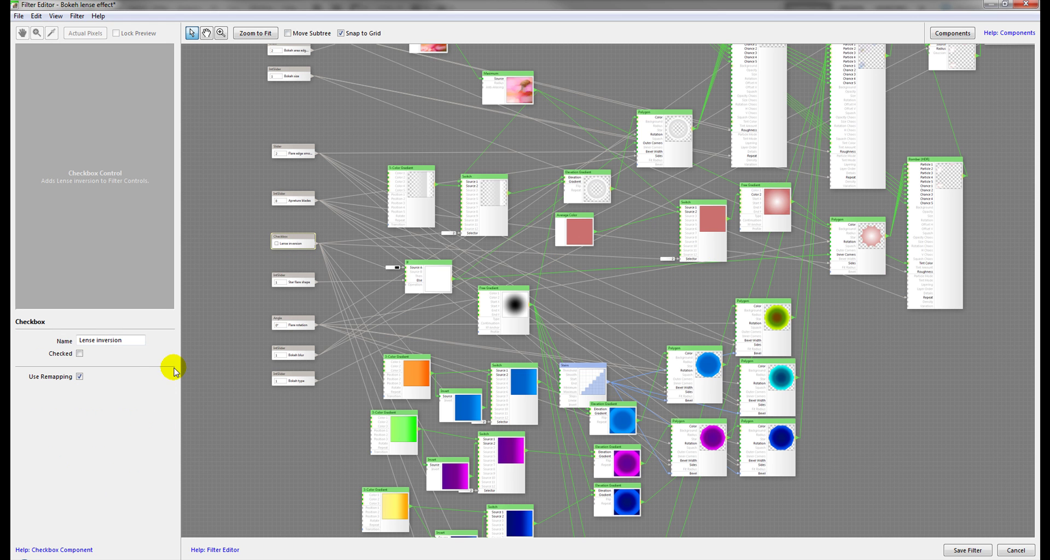
Try the Apreture blades control at 2 and lock the preview to the red Polygon component.
{"action": "left_click", "coordinate": [294, 198]}
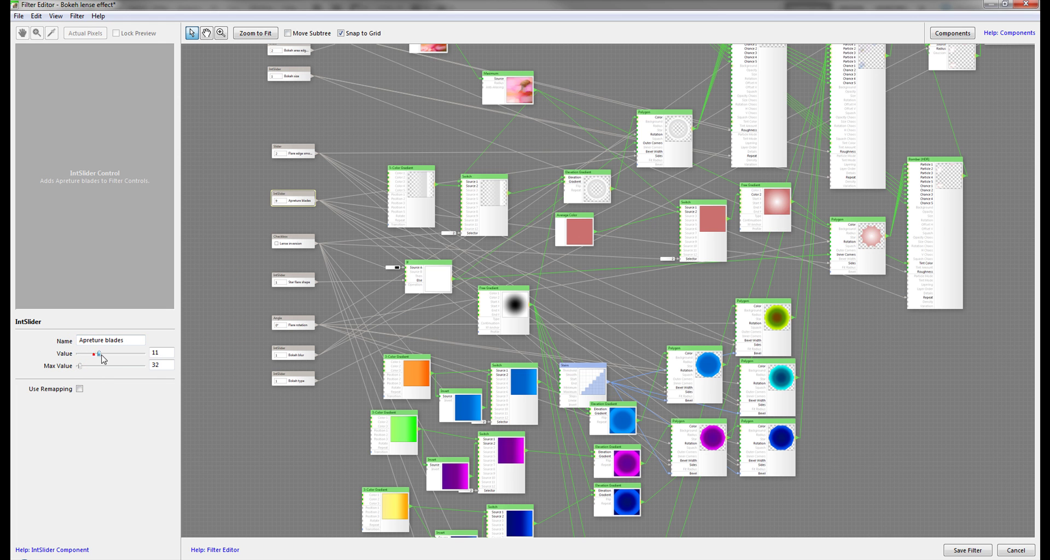
{"action": "left_click_drag", "start_coordinate": [111, 358], "coordinate": [82, 353]}
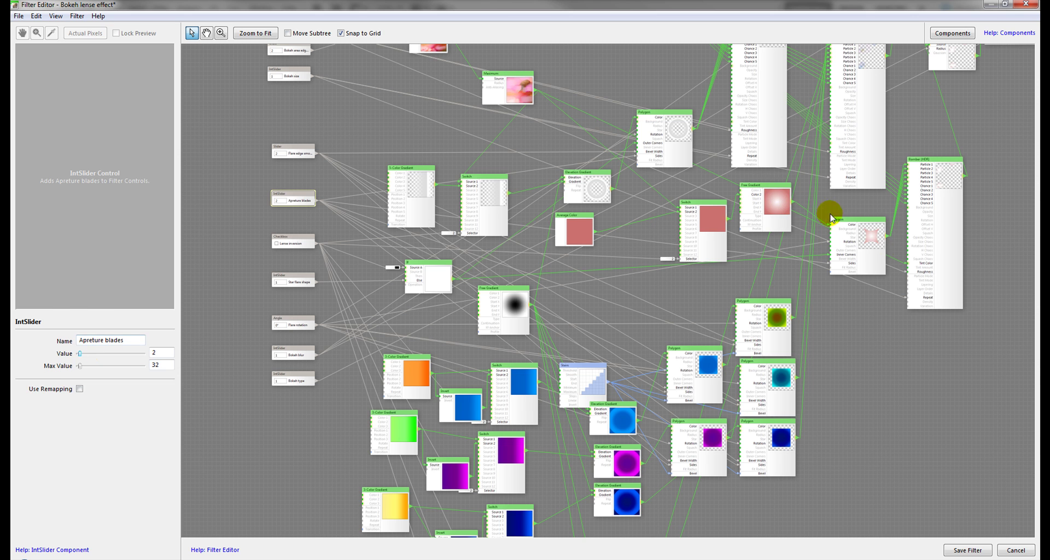
{"action": "left_click", "coordinate": [878, 240]}
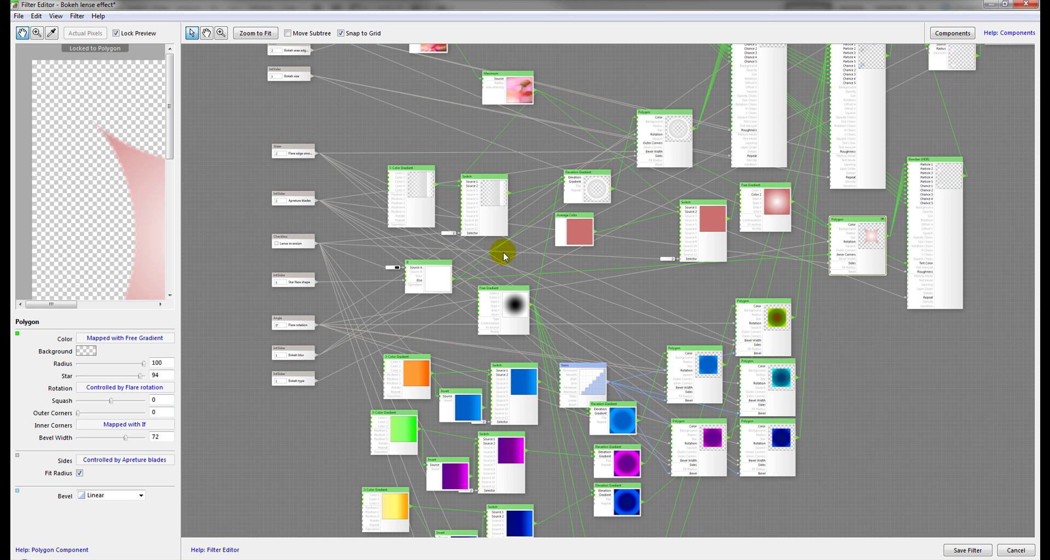
Check the Lense inversion and Star flare shape controls, and set the Apreture blades control to 6.
{"action": "left_click", "coordinate": [298, 243]}
{"action": "left_click", "coordinate": [294, 277]}
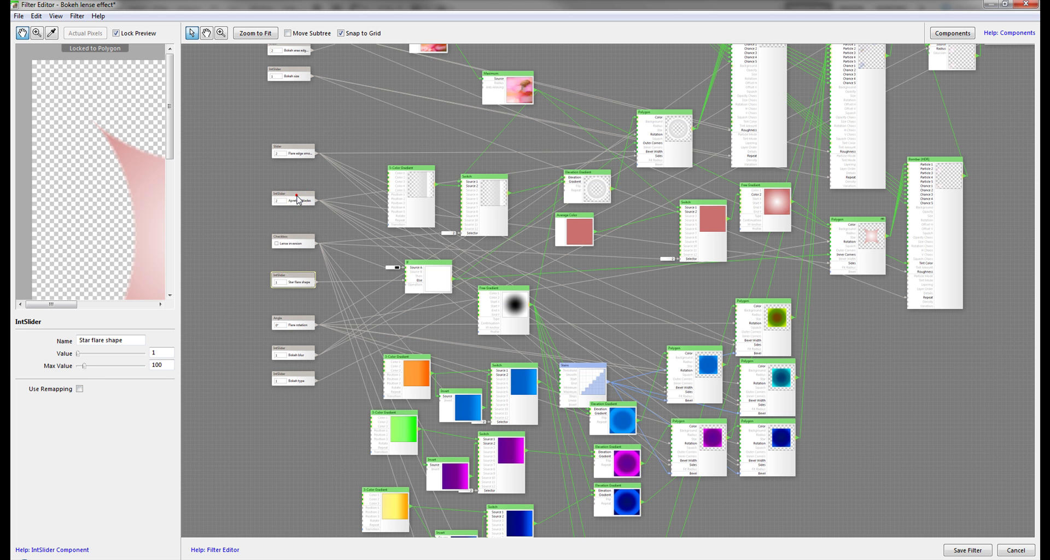
{"action": "left_click_drag", "start_coordinate": [80, 353], "coordinate": [85, 354]}
{"action": "left_click_drag", "start_coordinate": [123, 203], "coordinate": [49, 204]}
{"action": "mouse_move", "coordinate": [83, 353]}
{"action": "left_mouse_down"}
{"action": "mouse_move", "coordinate": [105, 356]}
{"action": "mouse_move", "coordinate": [88, 355]}
{"action": "left_mouse_up"}
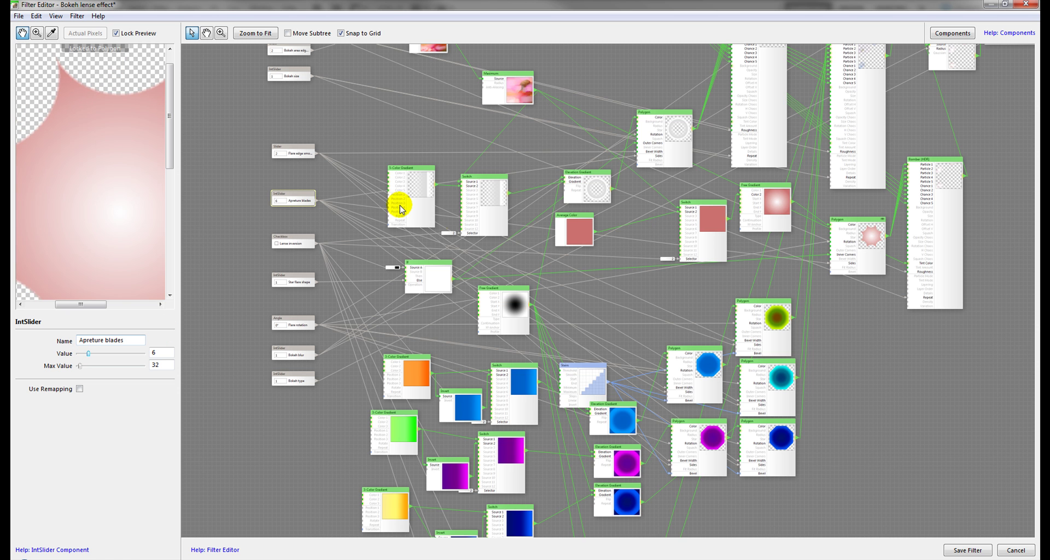
Examine the red Polygon component and the olive, teal, dark blue, blue and magenta Polygon components.
{"action": "left_click_drag", "start_coordinate": [442, 203], "coordinate": [577, 210]}
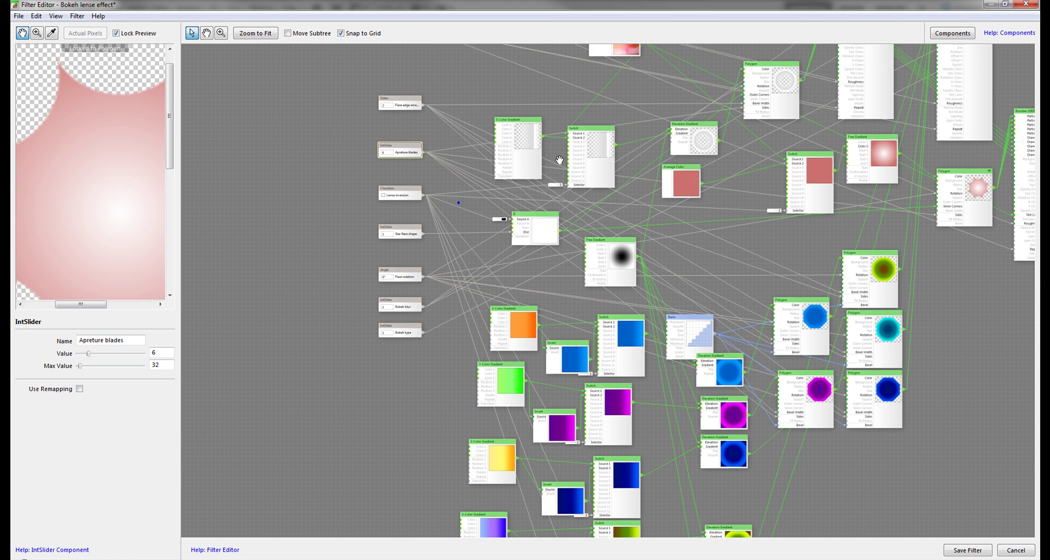
{"action": "right_click", "coordinate": [586, 208]}
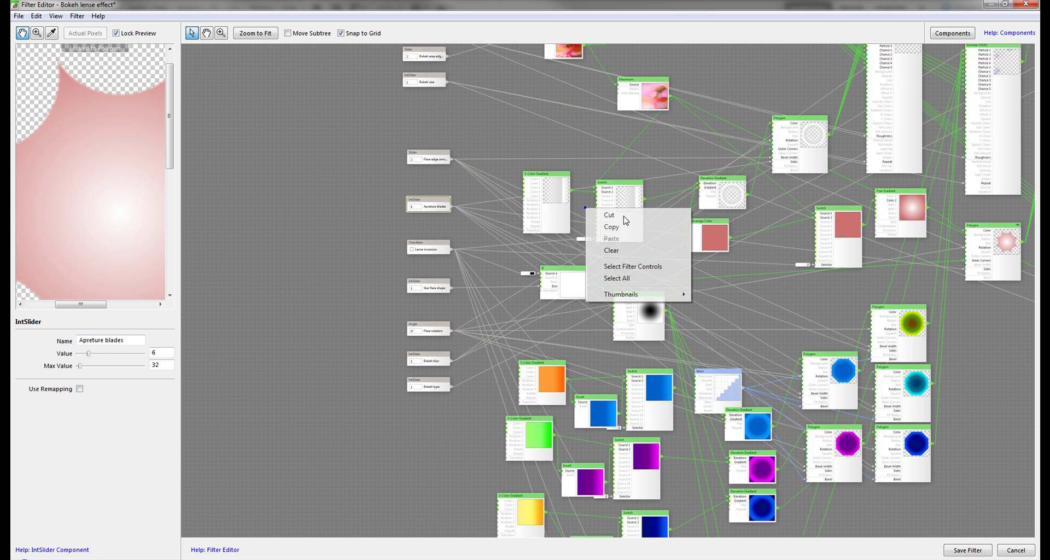
{"action": "left_click", "coordinate": [1009, 247]}
{"action": "left_click", "coordinate": [889, 337]}
{"action": "left_click", "coordinate": [895, 401]}
{"action": "left_click", "coordinate": [897, 465]}
{"action": "left_click", "coordinate": [830, 381]}
{"action": "left_click", "coordinate": [834, 454]}
Lock the preview to the Bomber (HDR) component that scatters the coloured polygons and bring its particles into view.
{"action": "left_click_drag", "start_coordinate": [856, 328], "coordinate": [539, 381]}
{"action": "left_click_drag", "start_coordinate": [674, 148], "coordinate": [679, 157]}
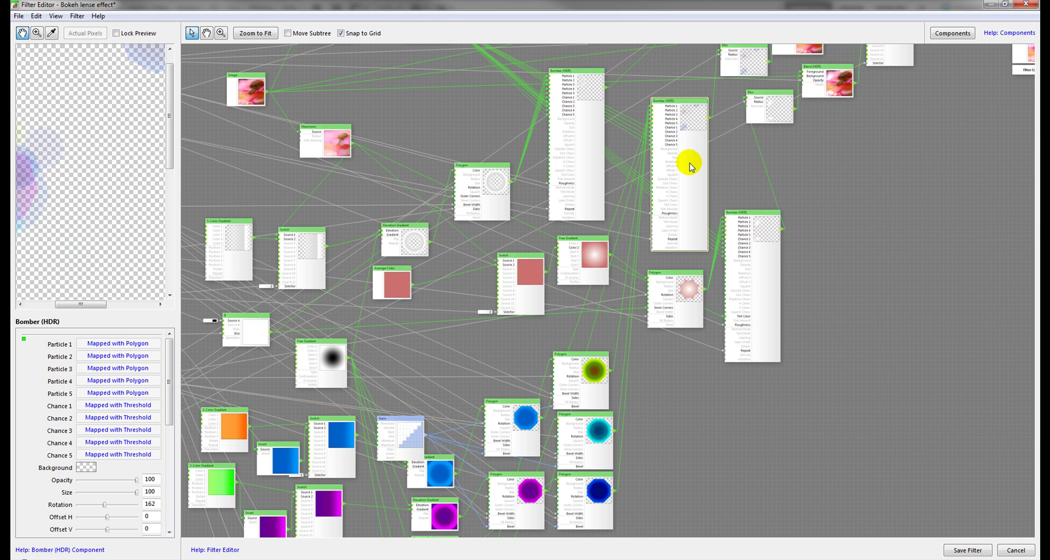
{"action": "left_click_drag", "start_coordinate": [437, 223], "coordinate": [675, 208]}
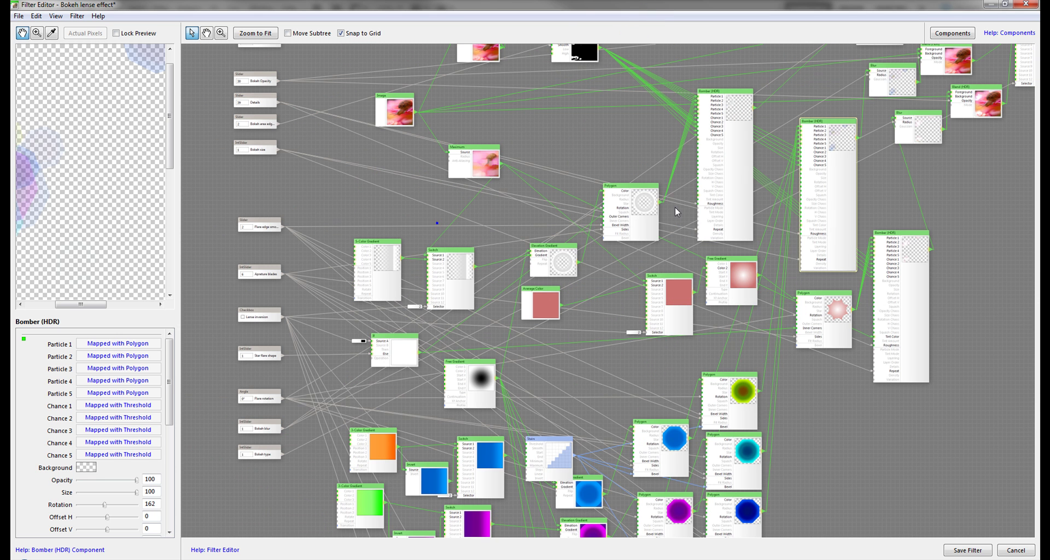
{"action": "double_click", "coordinate": [835, 160]}
{"action": "left_click_drag", "start_coordinate": [78, 305], "coordinate": [46, 304]}
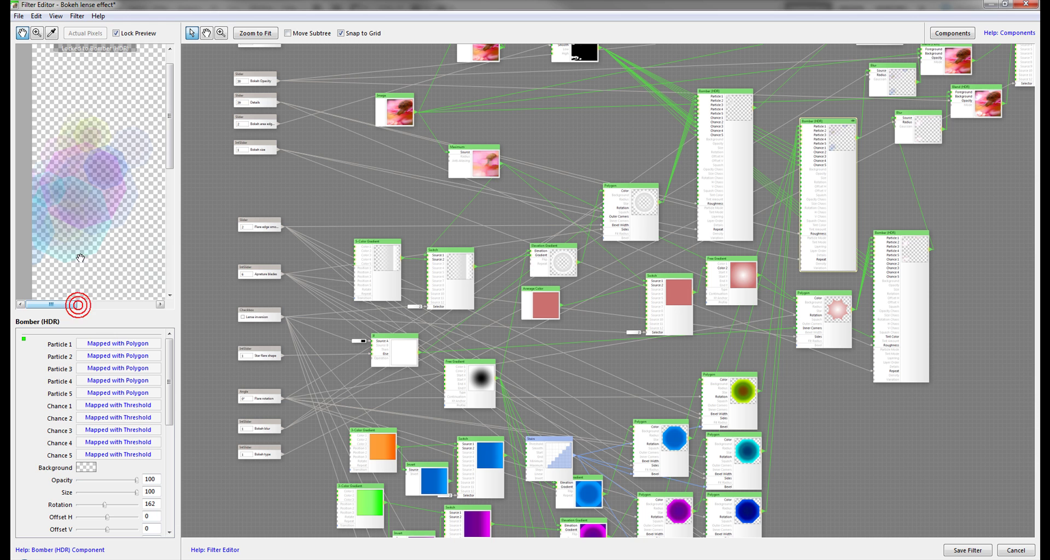
Try the Apreture blades control at 1 and return it to 6 while previewing the coloured bokeh particles.
{"action": "left_click", "coordinate": [248, 312]}
{"action": "left_click", "coordinate": [261, 276]}
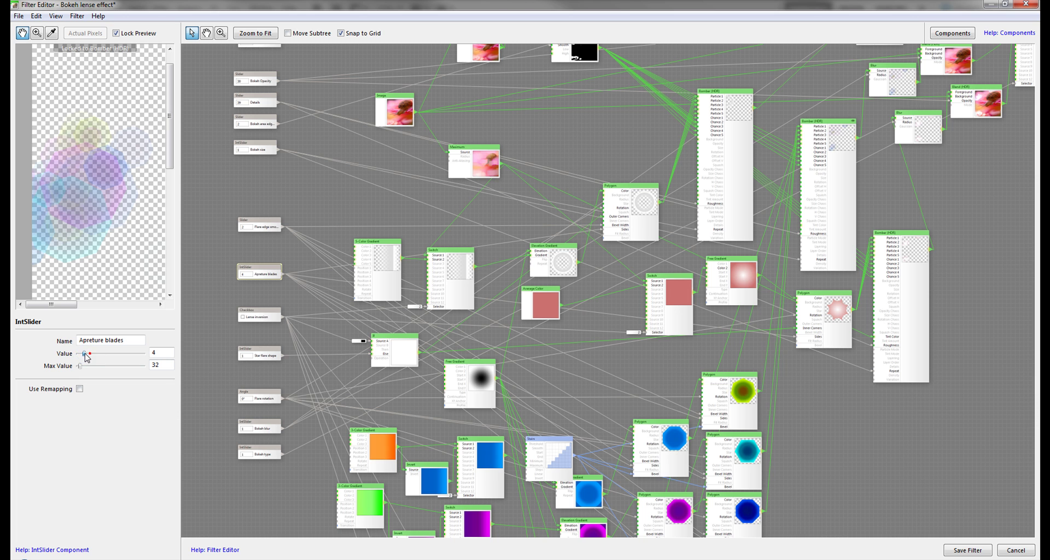
{"action": "left_click_drag", "start_coordinate": [79, 353], "coordinate": [79, 353]}
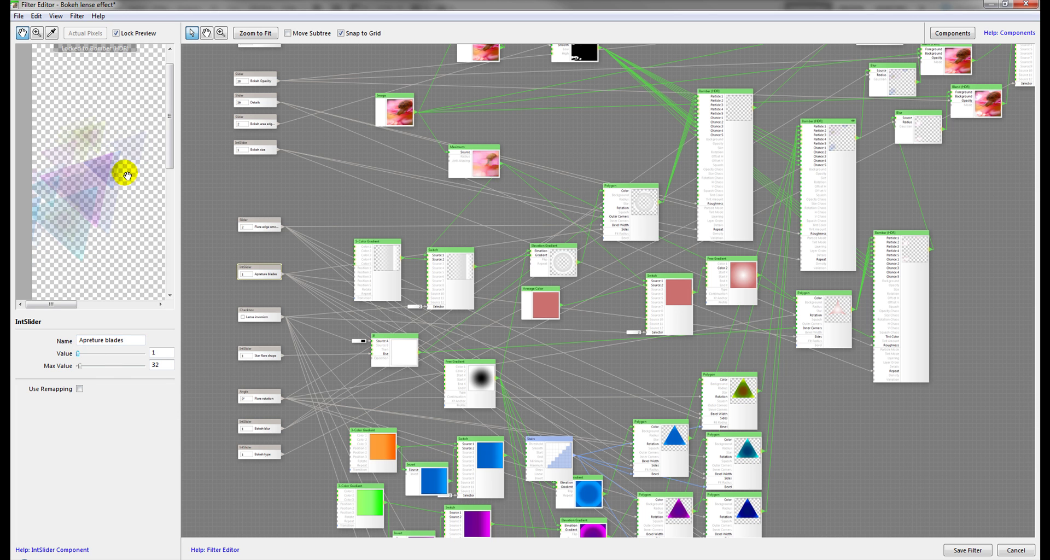
{"action": "left_click_drag", "start_coordinate": [80, 357], "coordinate": [94, 357]}
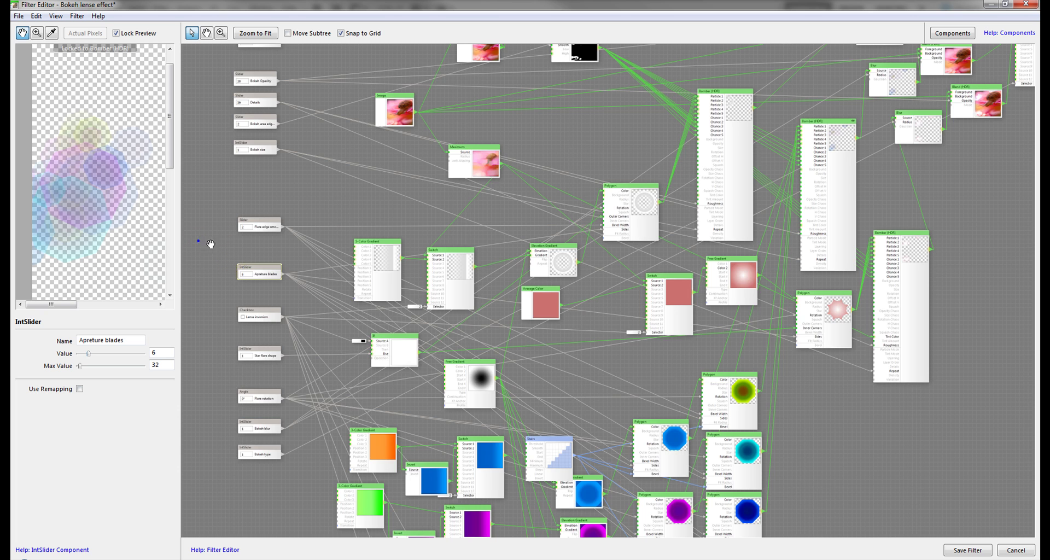
Examine the Lense inversion control and the layout of the whole component graph.
{"action": "left_click_drag", "start_coordinate": [198, 241], "coordinate": [268, 184]}
{"action": "left_click_drag", "start_coordinate": [330, 219], "coordinate": [331, 218]}
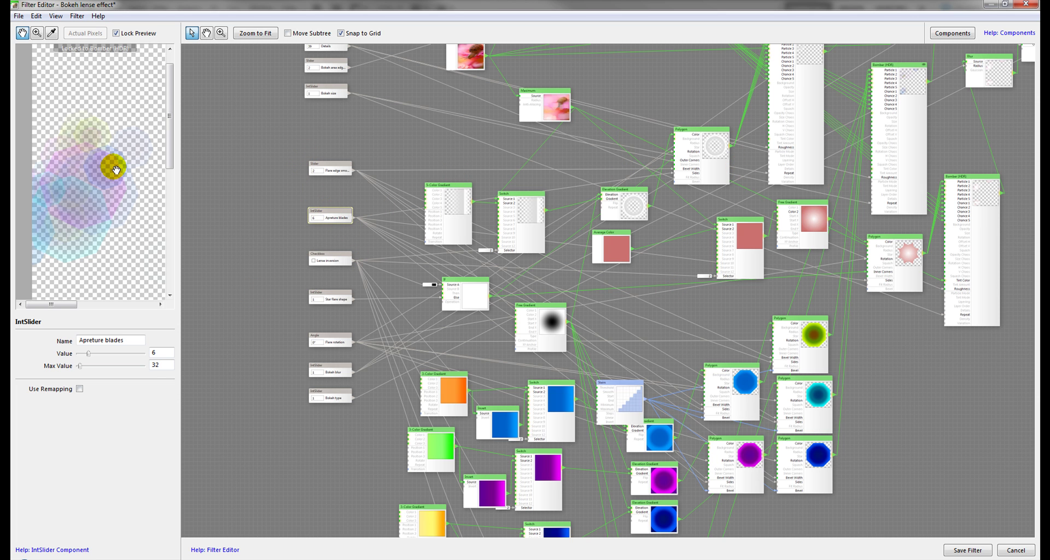
{"action": "left_click_drag", "start_coordinate": [314, 142], "coordinate": [234, 193]}
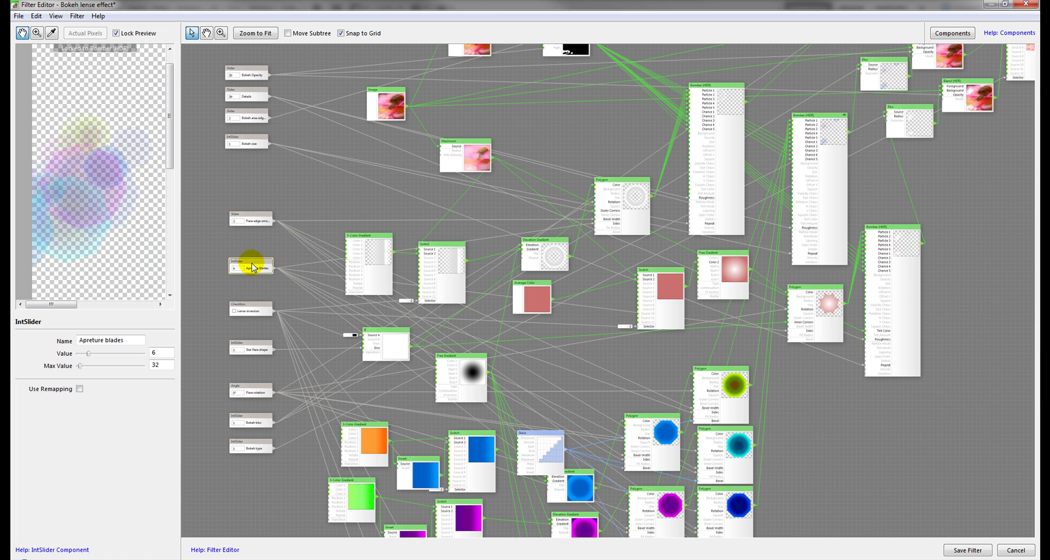
{"action": "left_click", "coordinate": [254, 305]}
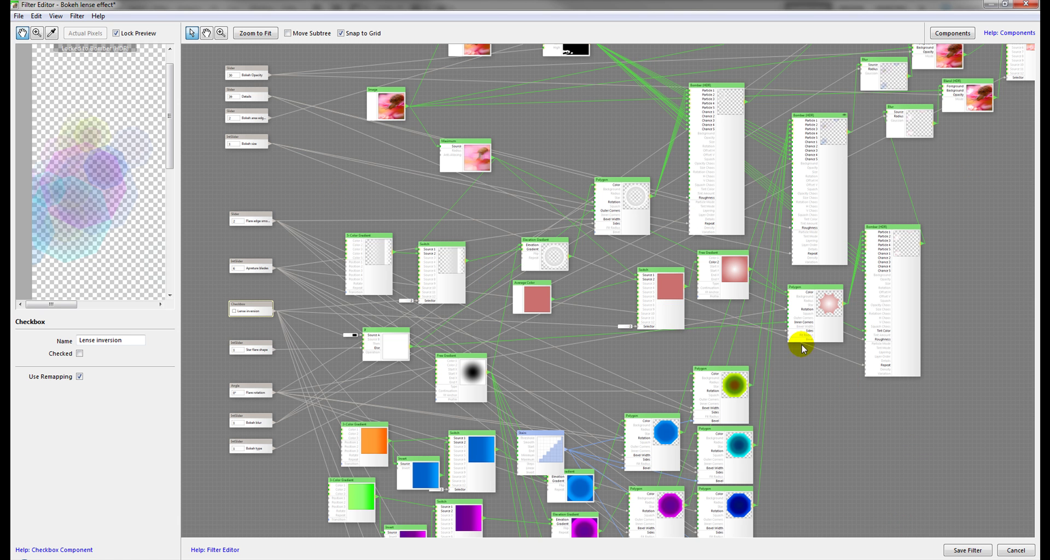
{"action": "scroll", "coordinate": [790, 380], "scroll_direction": "down", "scroll_amount": 4}
{"action": "scroll", "coordinate": [790, 379], "scroll_direction": "up", "scroll_amount": 2}
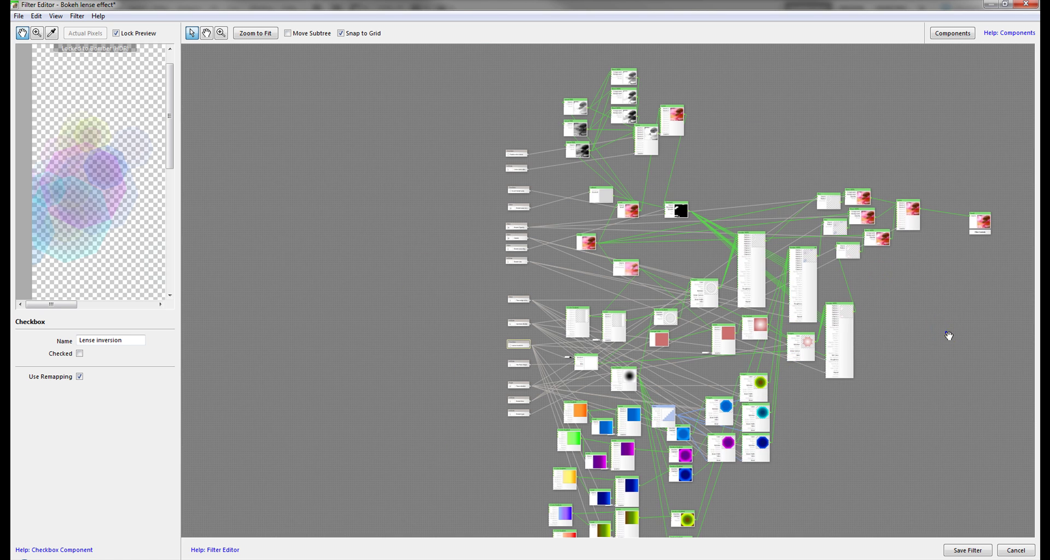
{"action": "left_click_drag", "start_coordinate": [949, 332], "coordinate": [818, 307]}
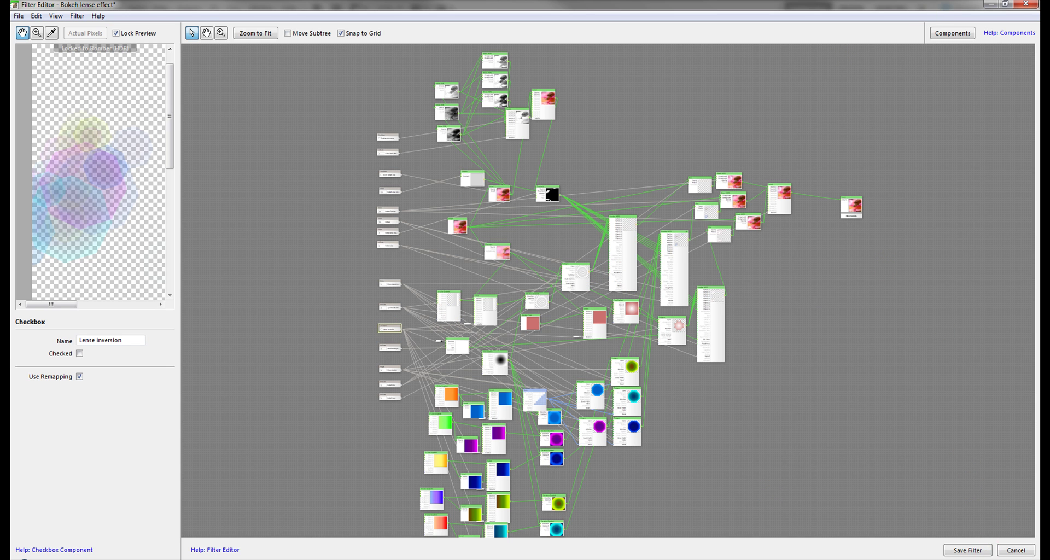
Close the Filter Editor without saving the changes to the filter copy.
{"action": "left_click", "coordinate": [1027, 550]}
{"action": "left_click", "coordinate": [536, 324]}
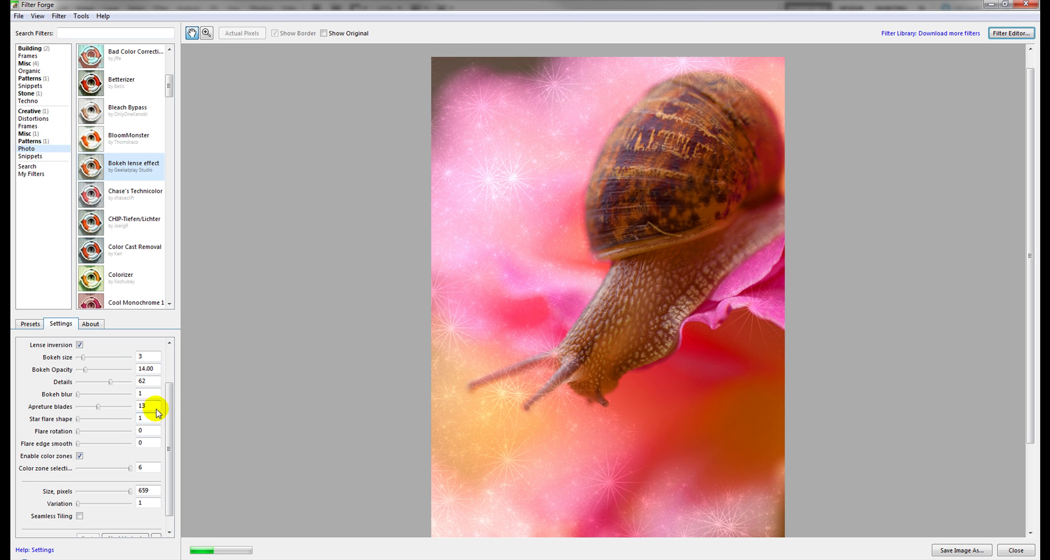
{"action": "left_click", "coordinate": [581, 281]}
{"action": "left_click", "coordinate": [610, 270]}
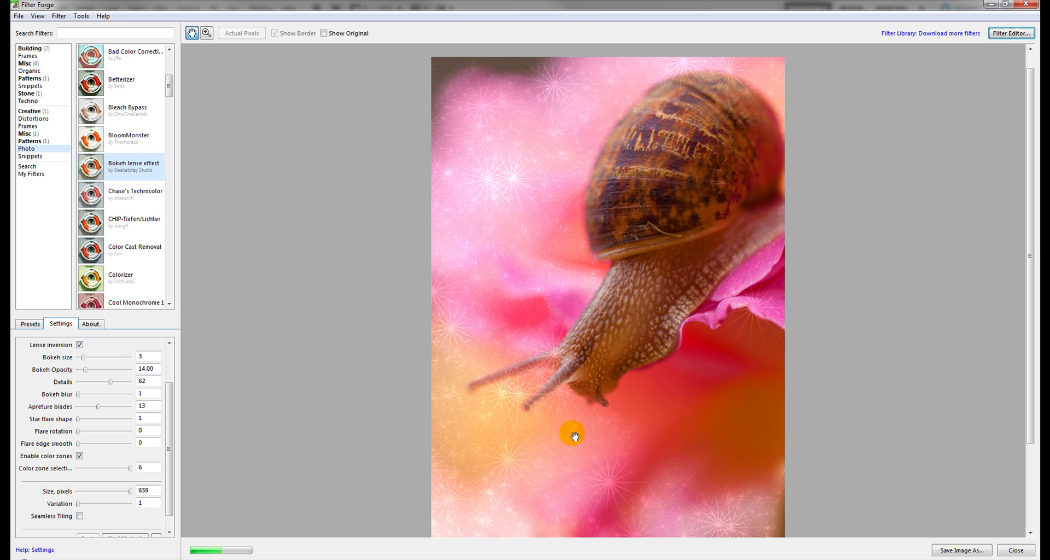
{"action": "left_click_drag", "start_coordinate": [171, 402], "coordinate": [129, 331]}
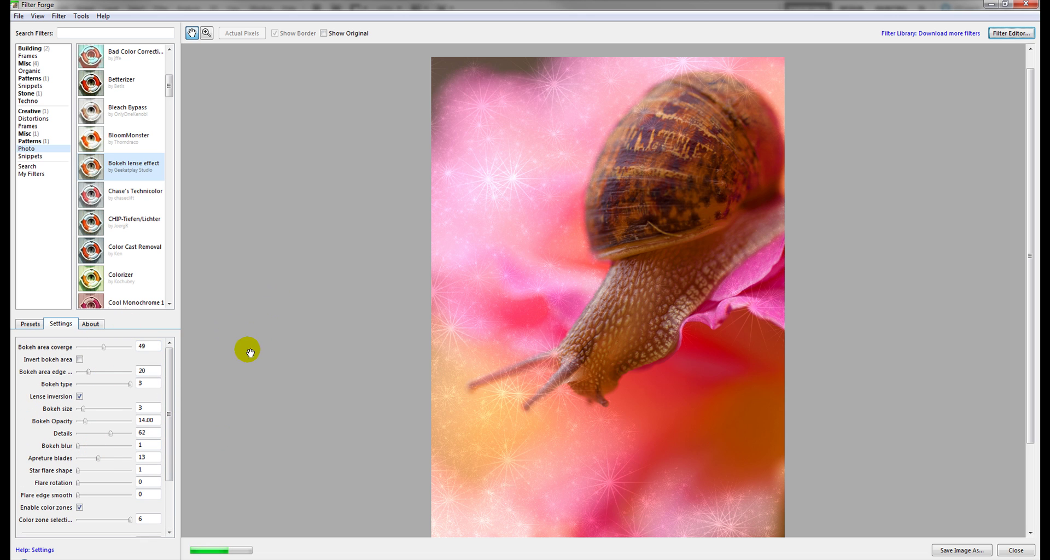
{"action": "left_click", "coordinate": [1006, 34]}
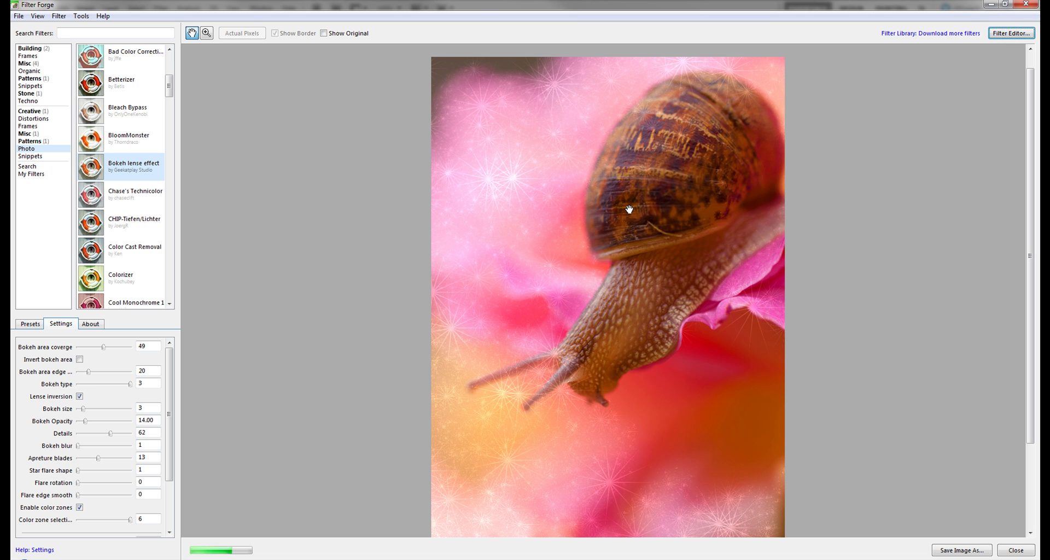
{"action": "mouse_move", "coordinate": [169, 382]}
{"action": "left_mouse_down"}
{"action": "mouse_move", "coordinate": [173, 432]}
{"action": "mouse_move", "coordinate": [176, 371]}
{"action": "left_mouse_up"}
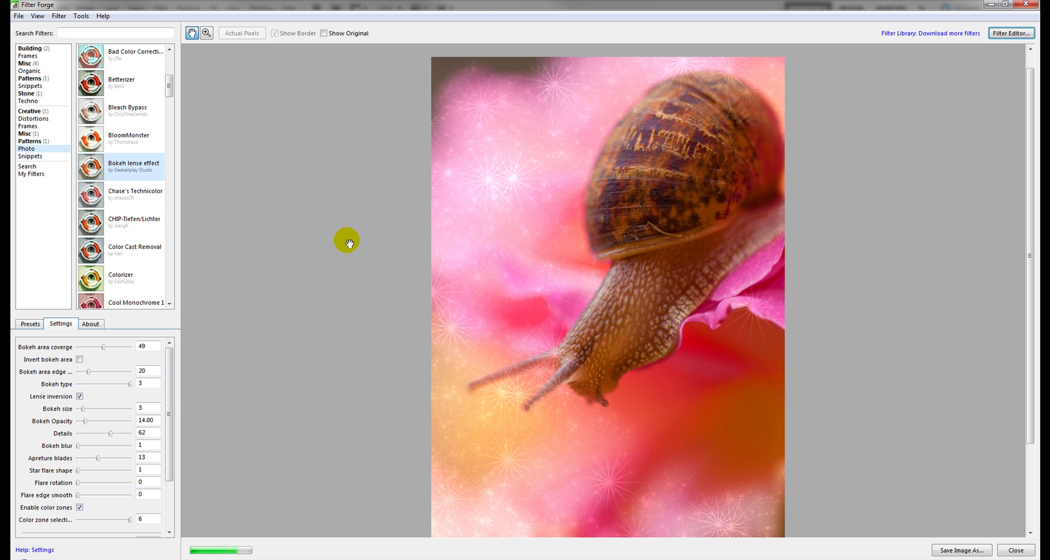